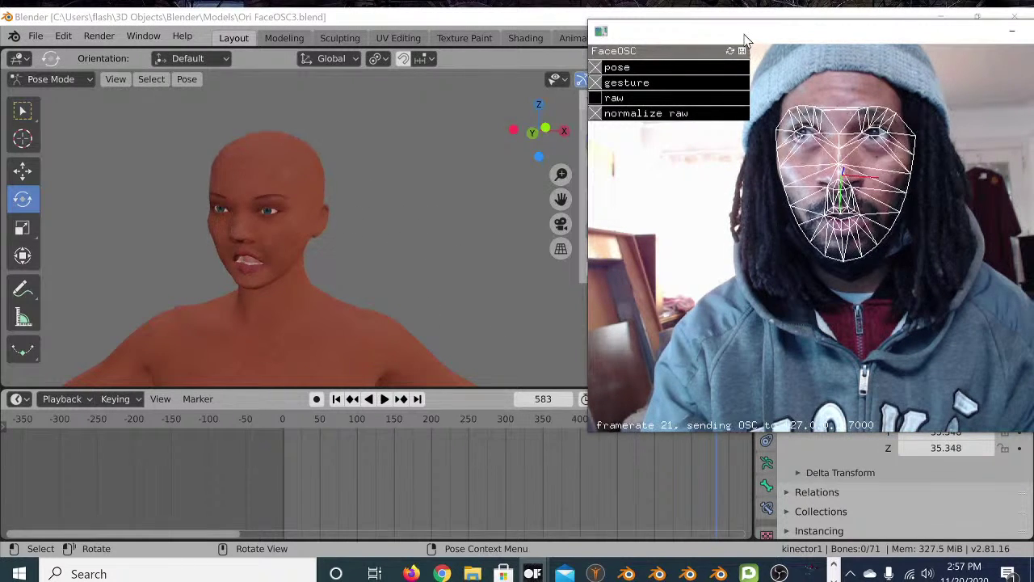
Reposition the FaceOSC webcam window over the workspace so the tracked face shows beside the character's head in the viewport
drag(747, 33, 679, 172)
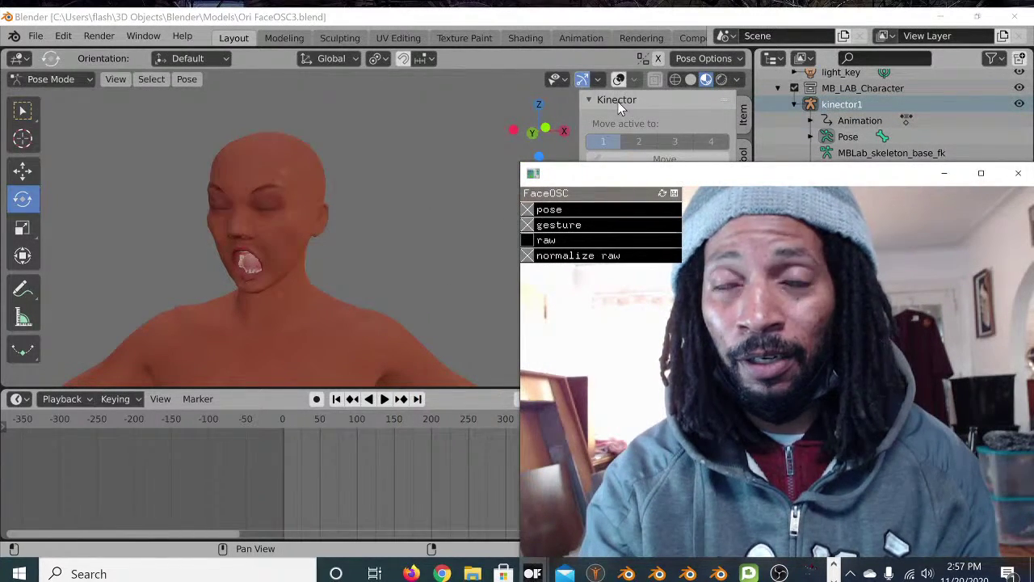
drag(686, 179, 620, 249)
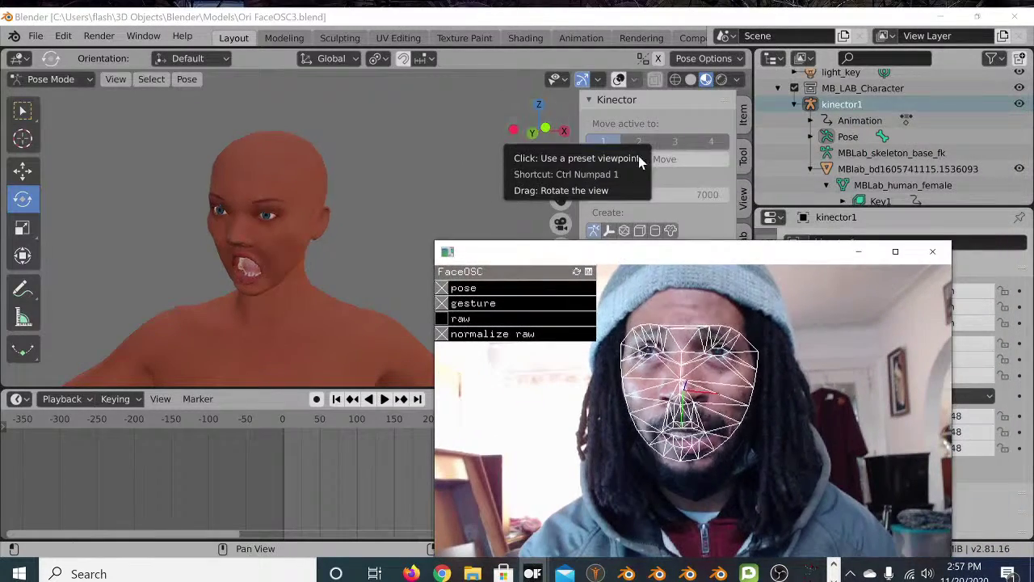
drag(622, 254, 770, 303)
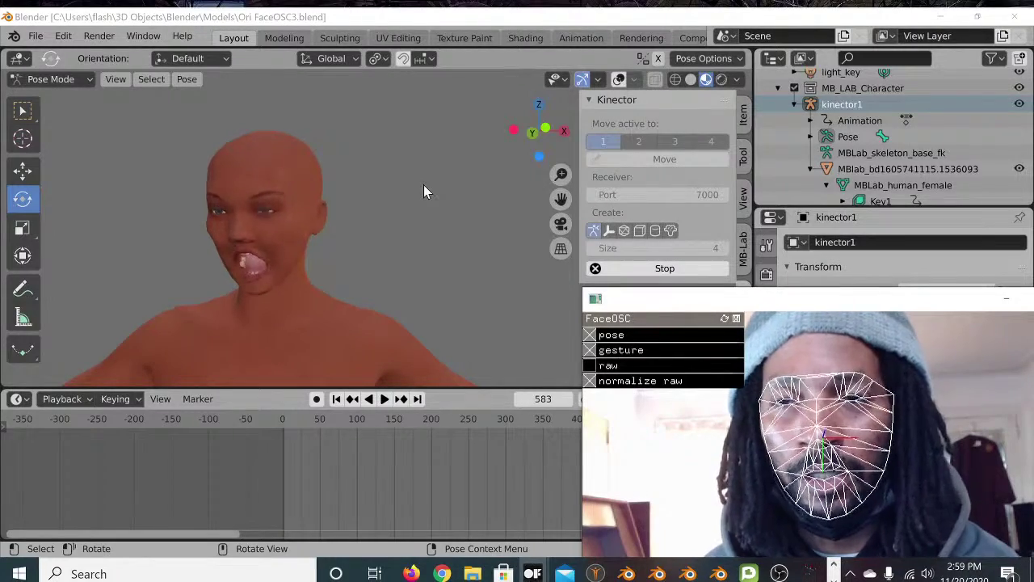
drag(811, 301, 704, 95)
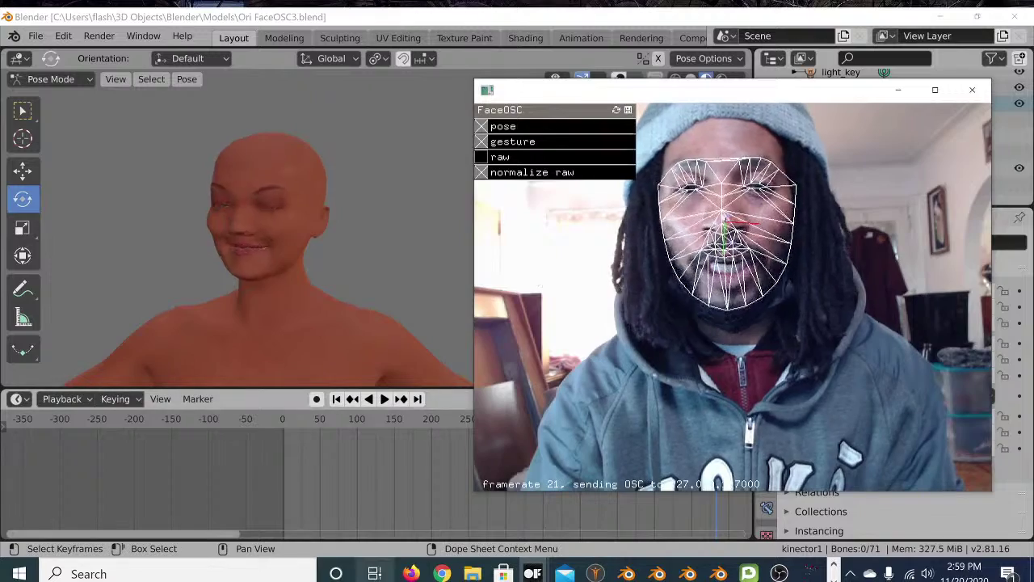
Switch to Firefox and examine the FaceOSC Kinector Add-on video page on YouTube, dismissing the notifications list
click(412, 573)
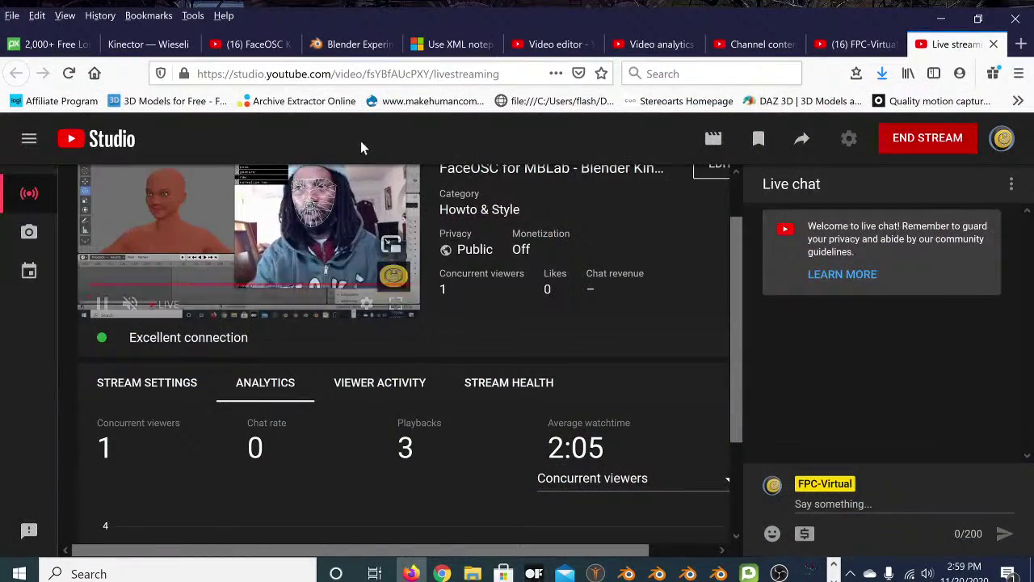
click(247, 44)
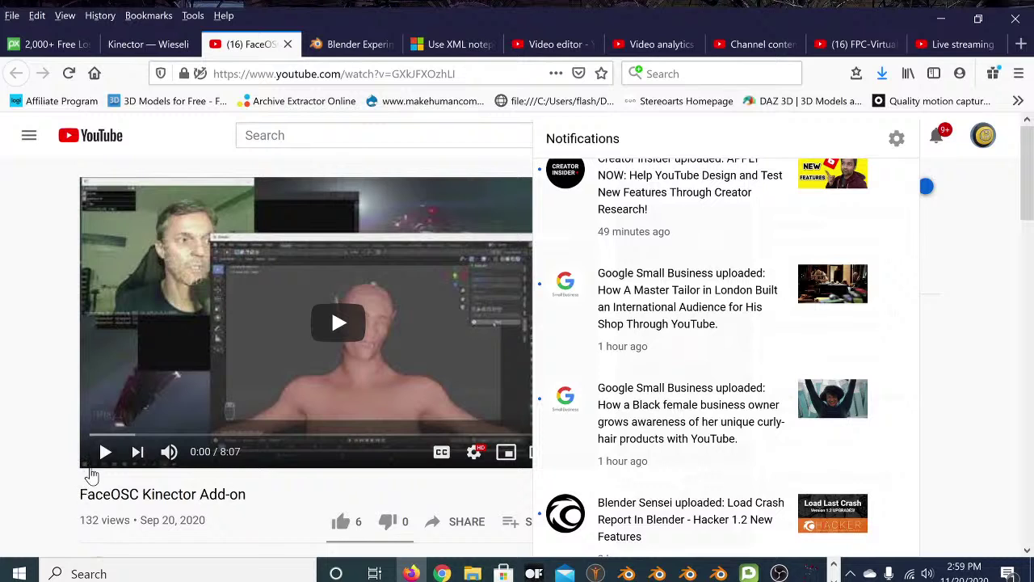
click(277, 494)
scroll(277, 495, down, 2)
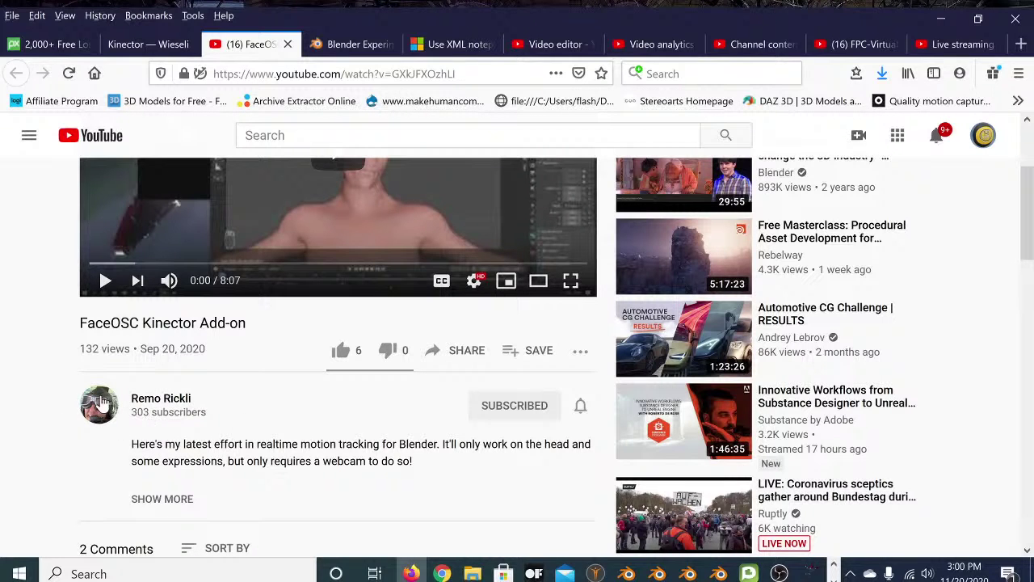
scroll(34, 368, up, 2)
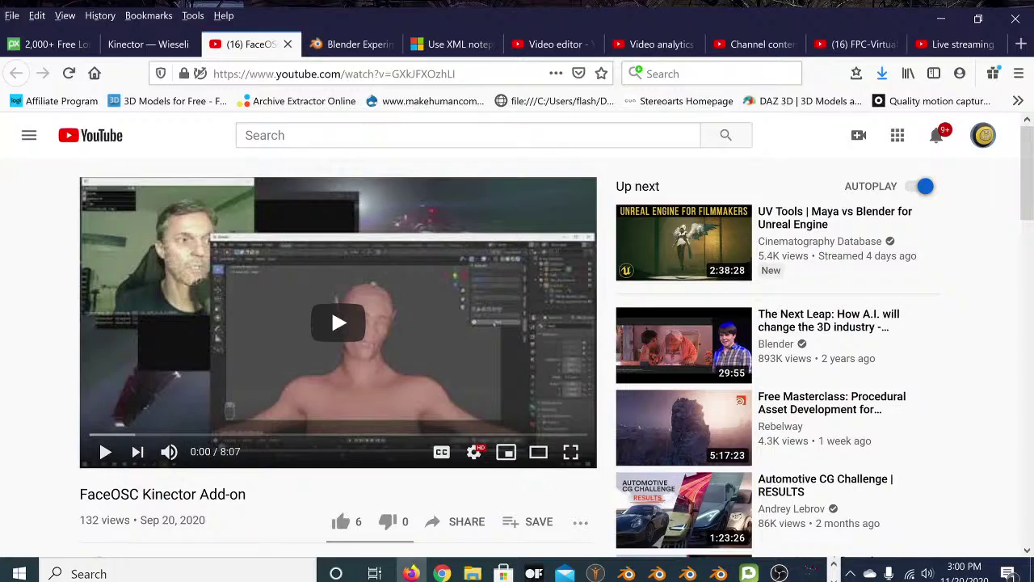
scroll(224, 369, down, 5)
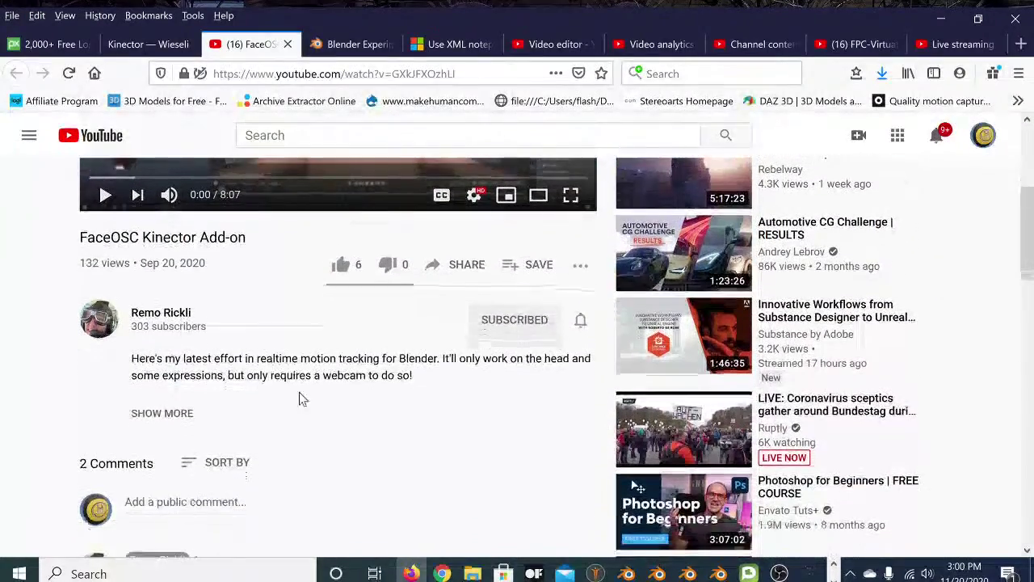
scroll(278, 404, up, 4)
scroll(287, 453, up, 1)
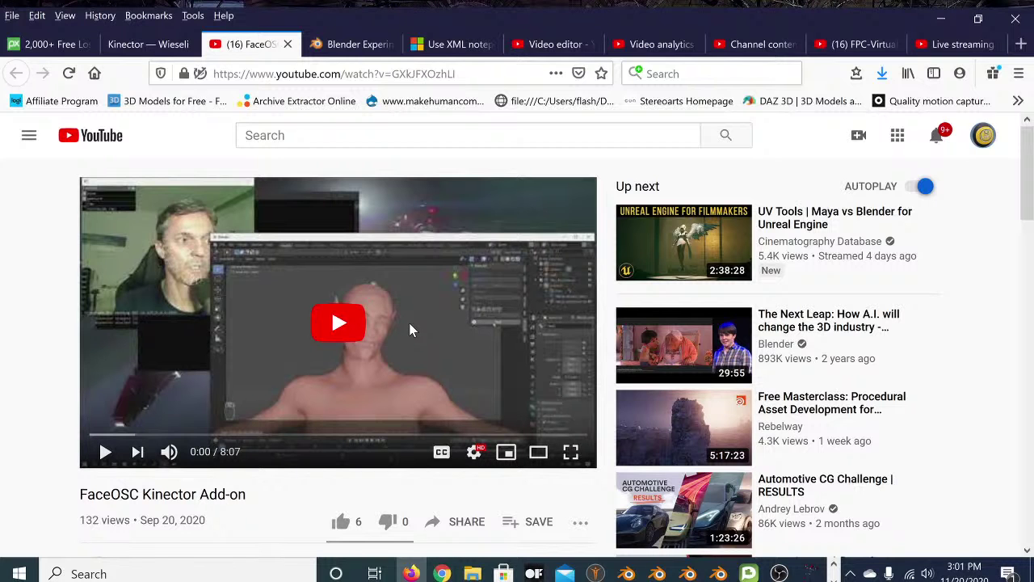
scroll(409, 322, down, 1)
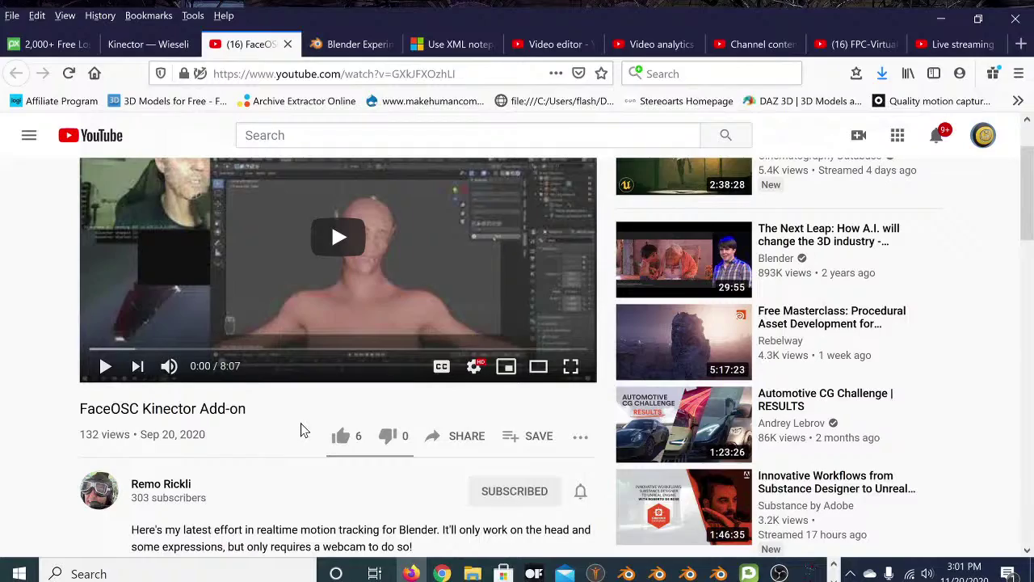
scroll(300, 430, down, 2)
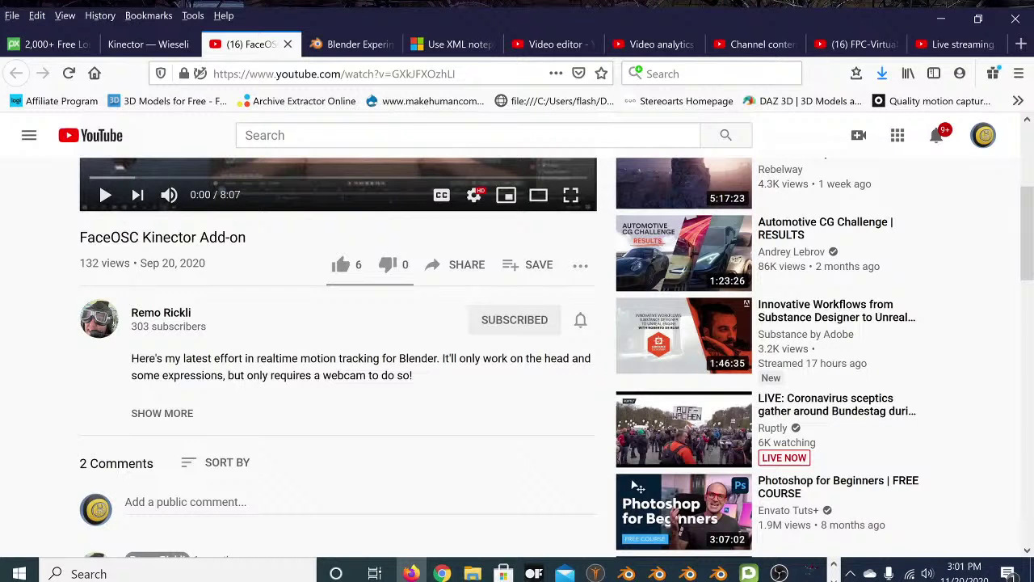
Highlight FaceOSC in the video title and expand the full description to read where to find the add-on
drag(139, 238, 80, 242)
click(176, 413)
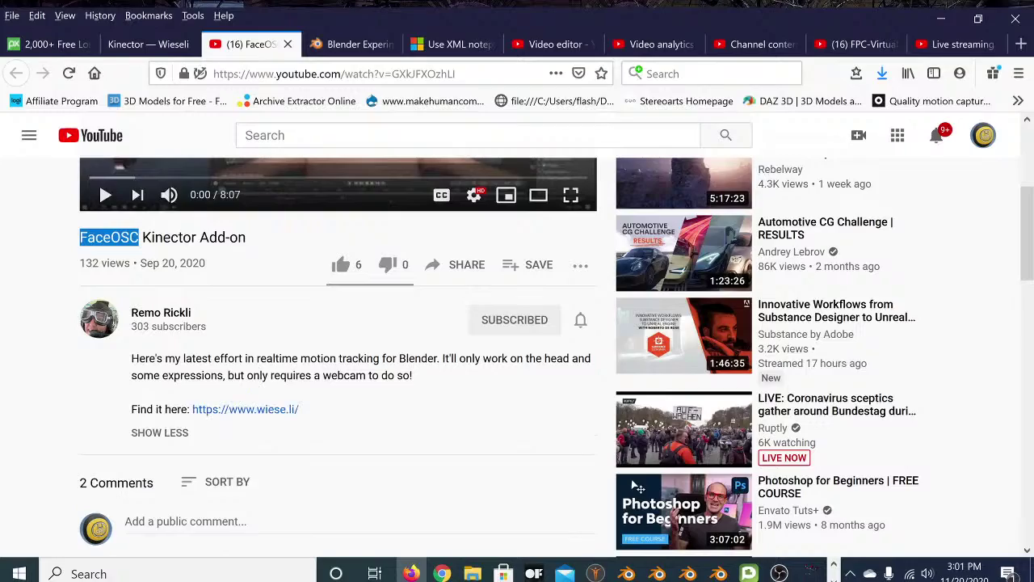
scroll(248, 414, down, 2)
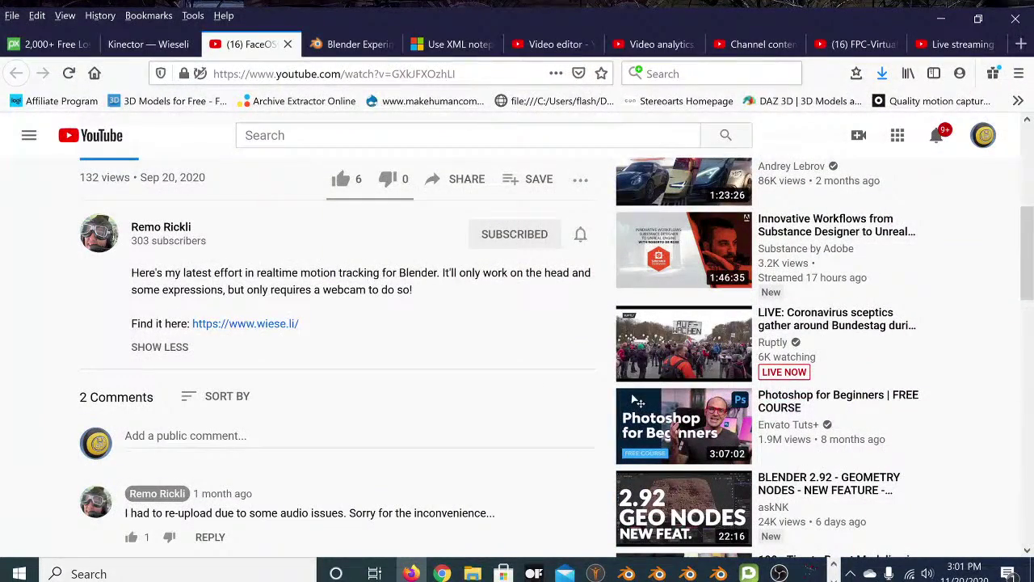
scroll(73, 277, up, 2)
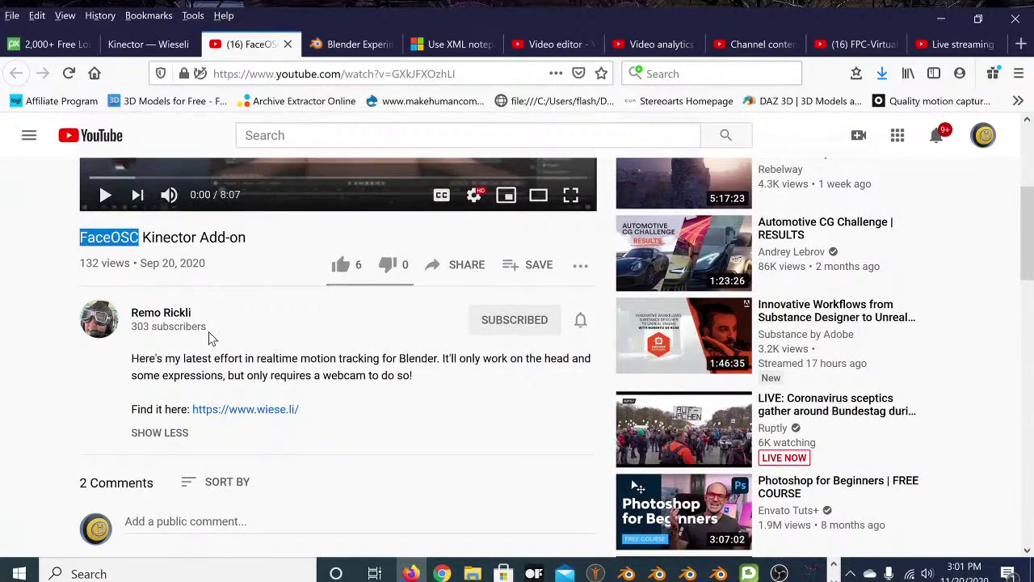
scroll(234, 324, down, 2)
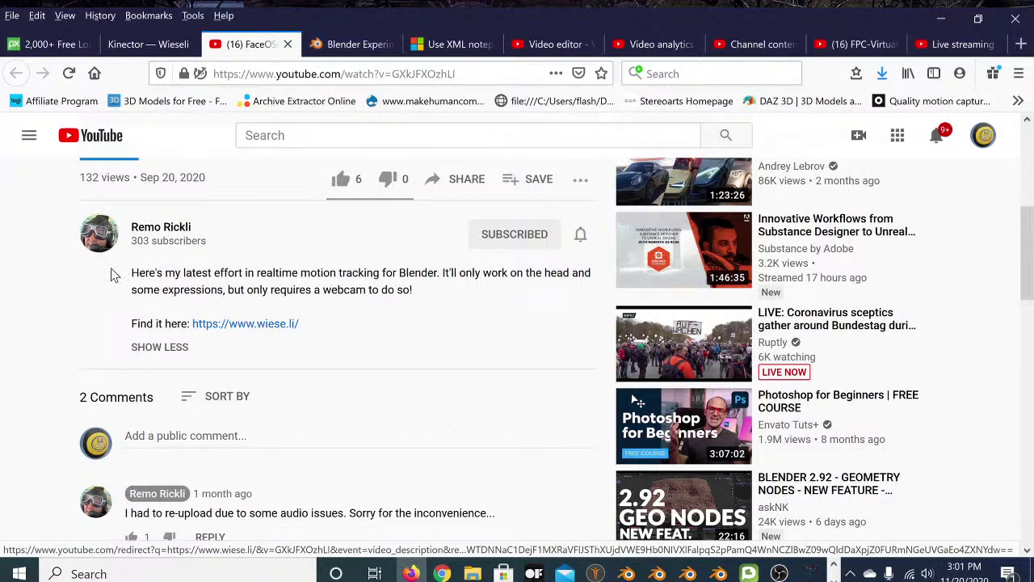
scroll(272, 331, up, 4)
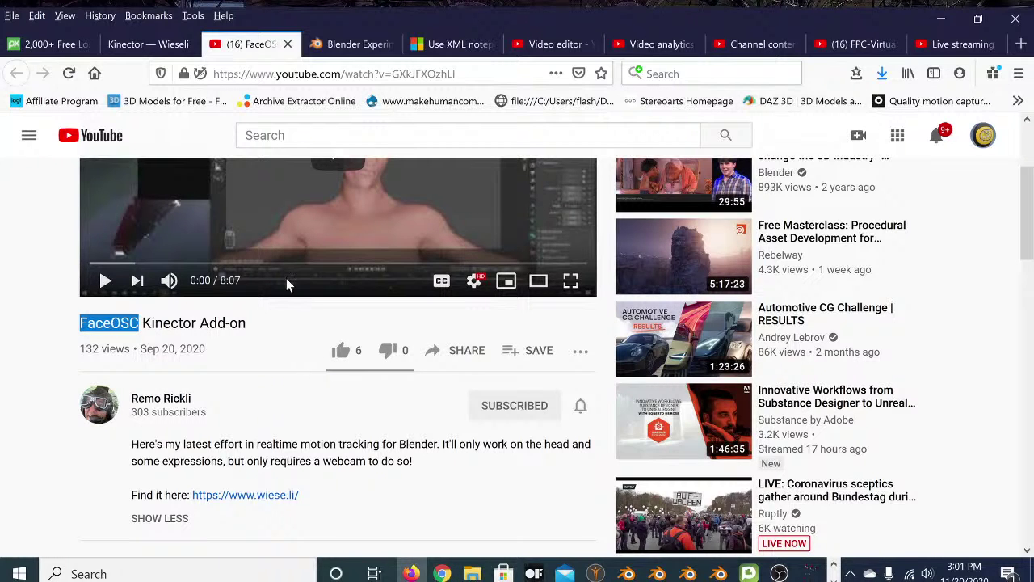
scroll(288, 282, up, 4)
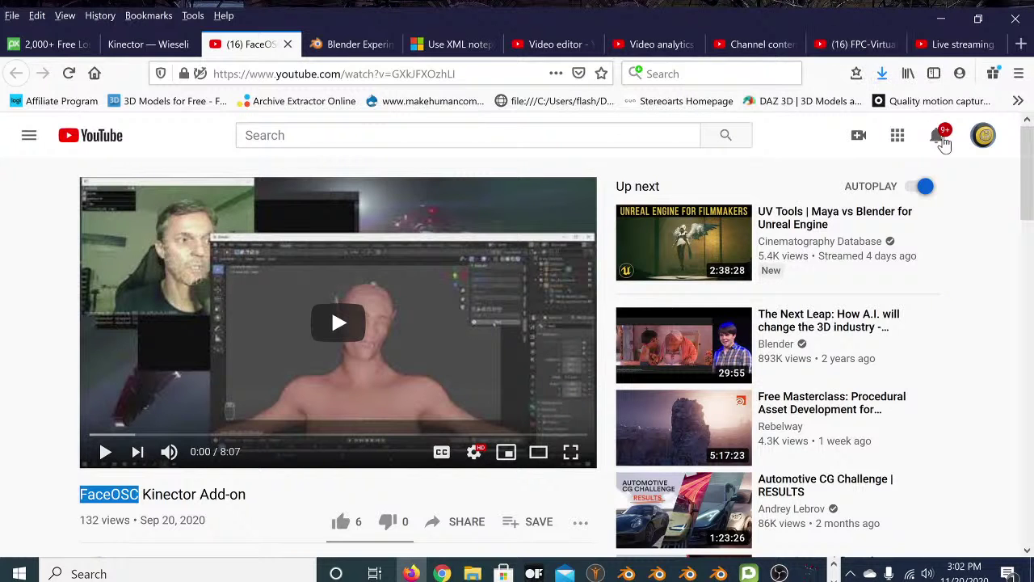
Check the live stream dashboard in YouTube Studio and the channel's home page with its earlier FaceOSC for MBLab stream
click(958, 45)
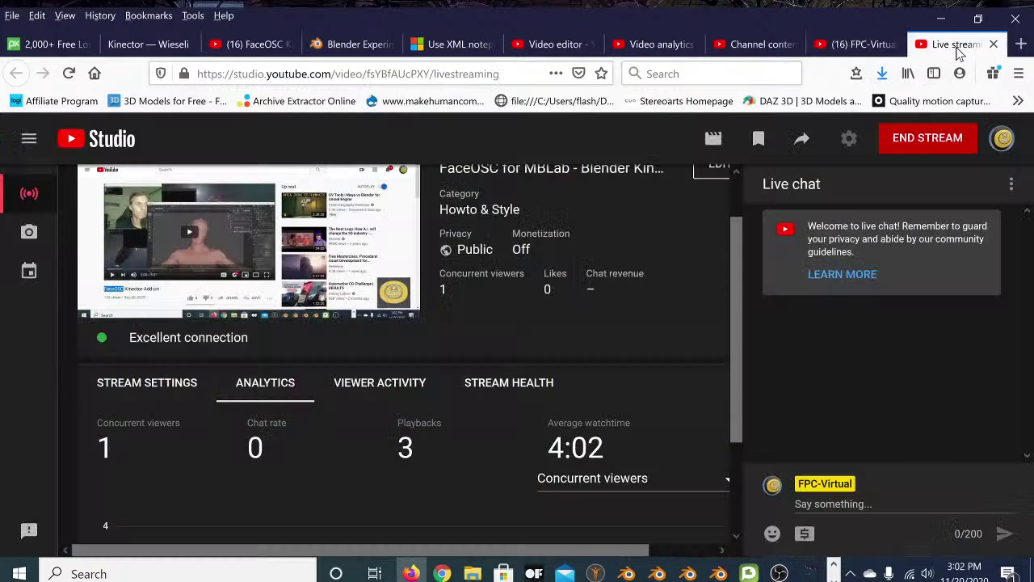
click(860, 44)
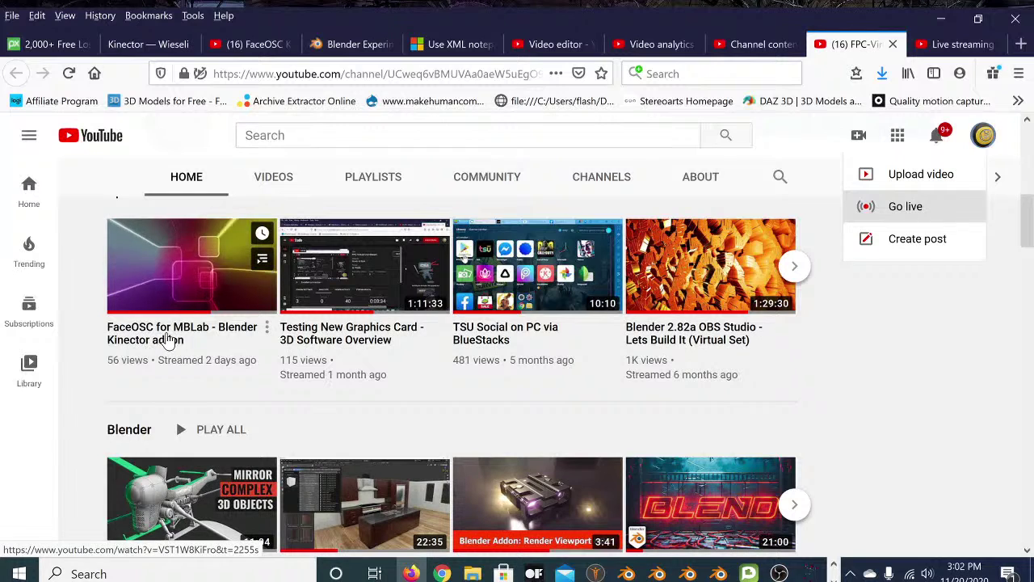
Minimize the Firefox, Blender and FaceOSC windows to clear the desktop
click(942, 19)
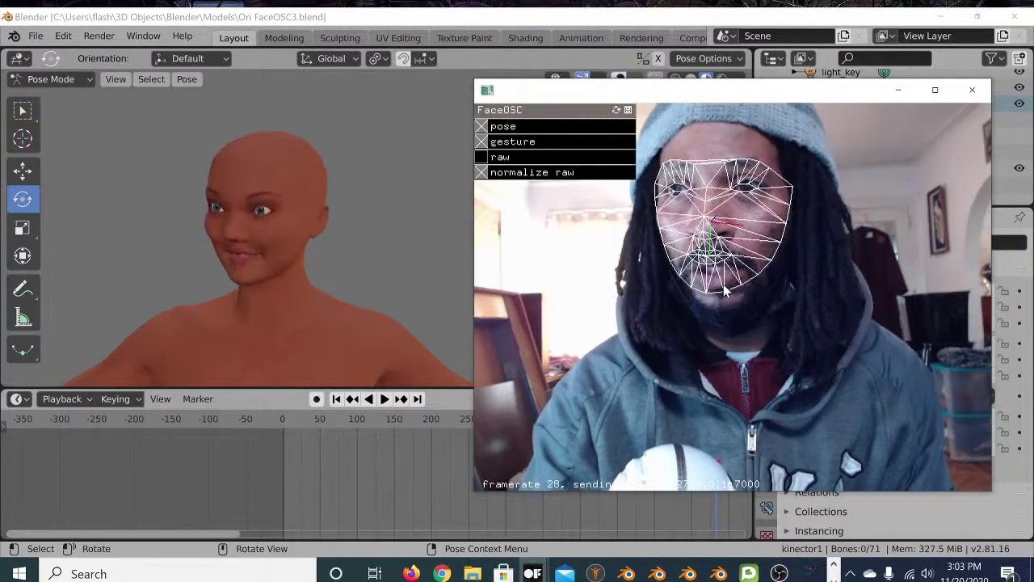
click(944, 18)
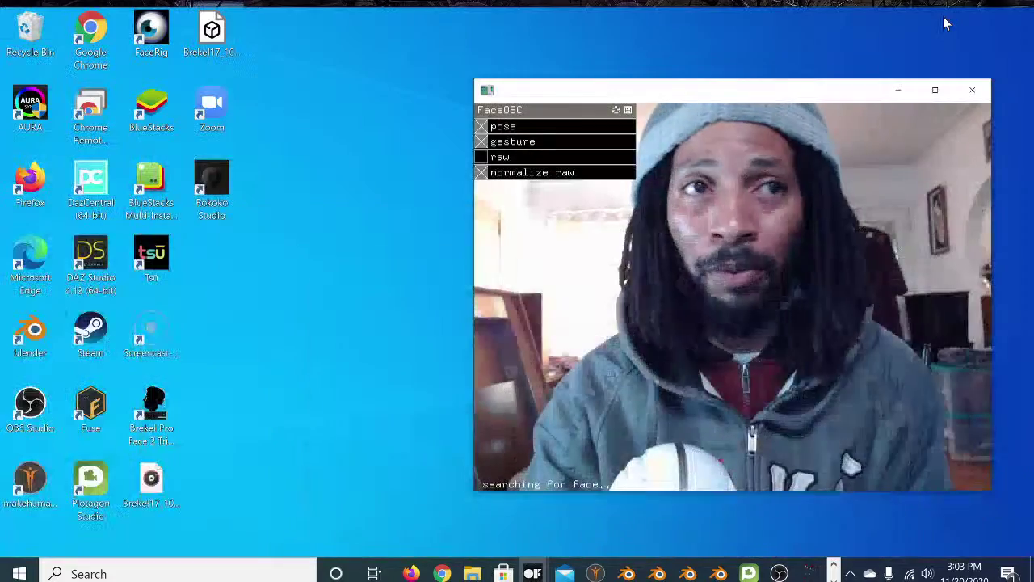
click(899, 89)
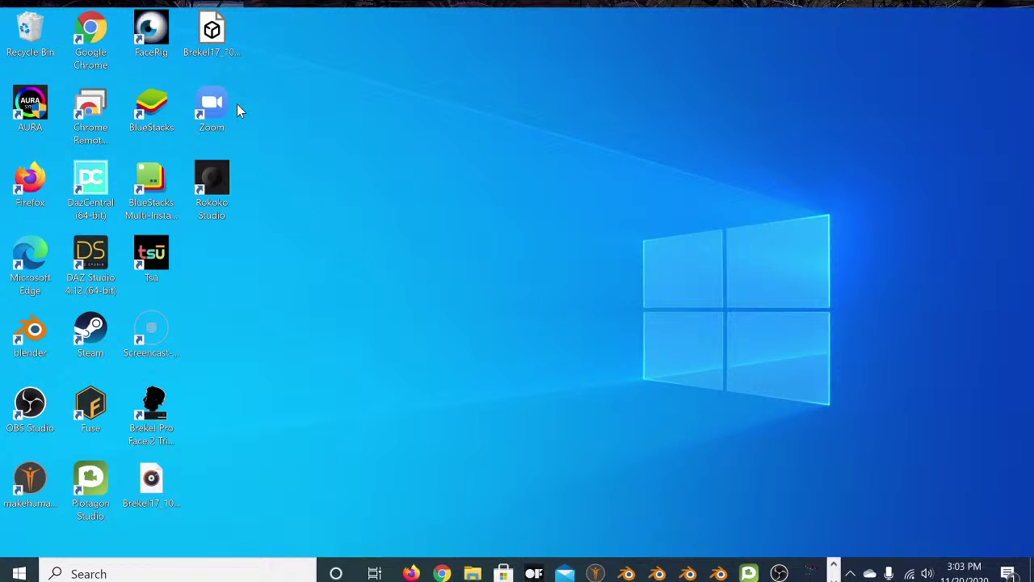
double_click(156, 41)
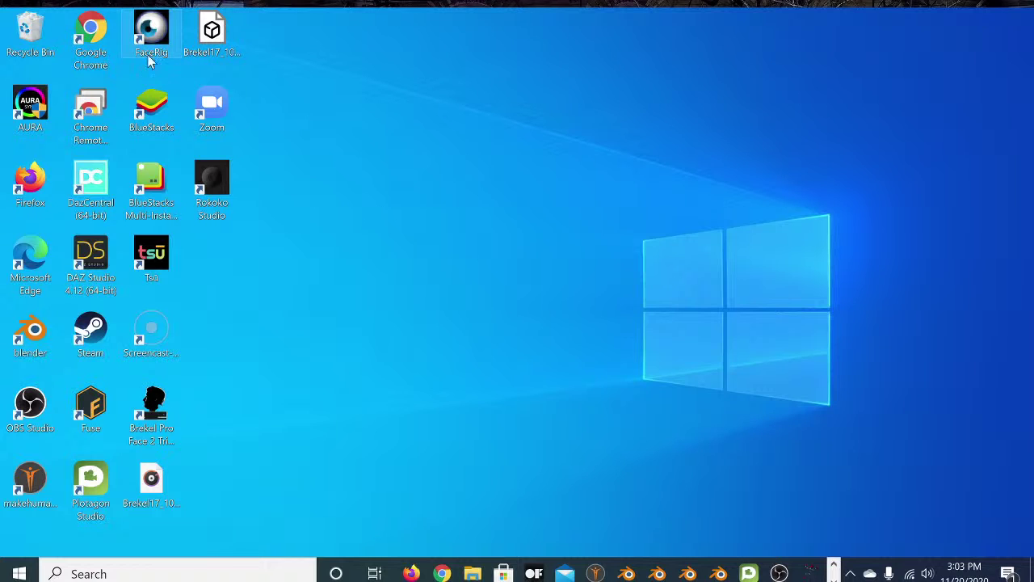
click(421, 317)
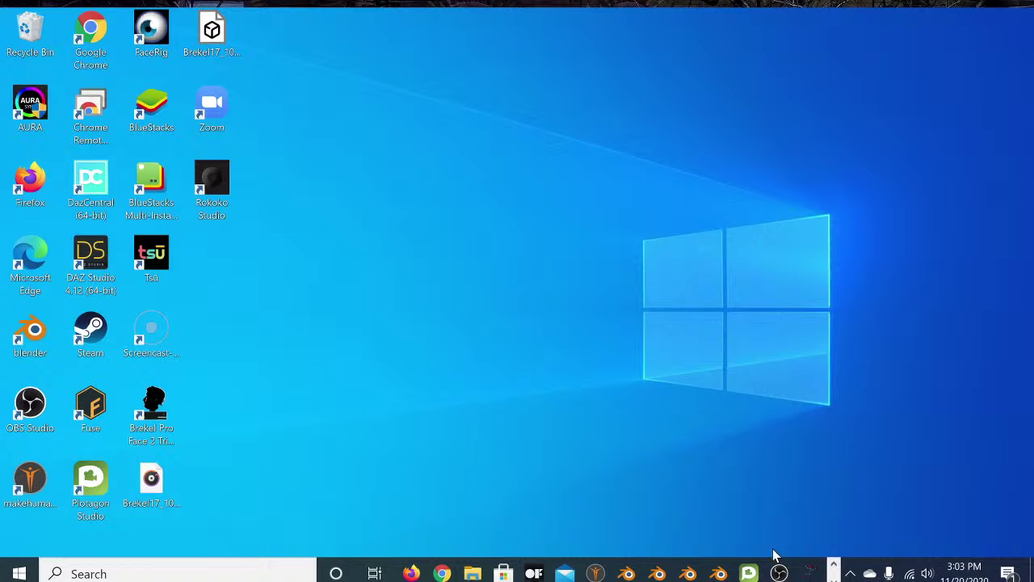
mouse_move(779, 574)
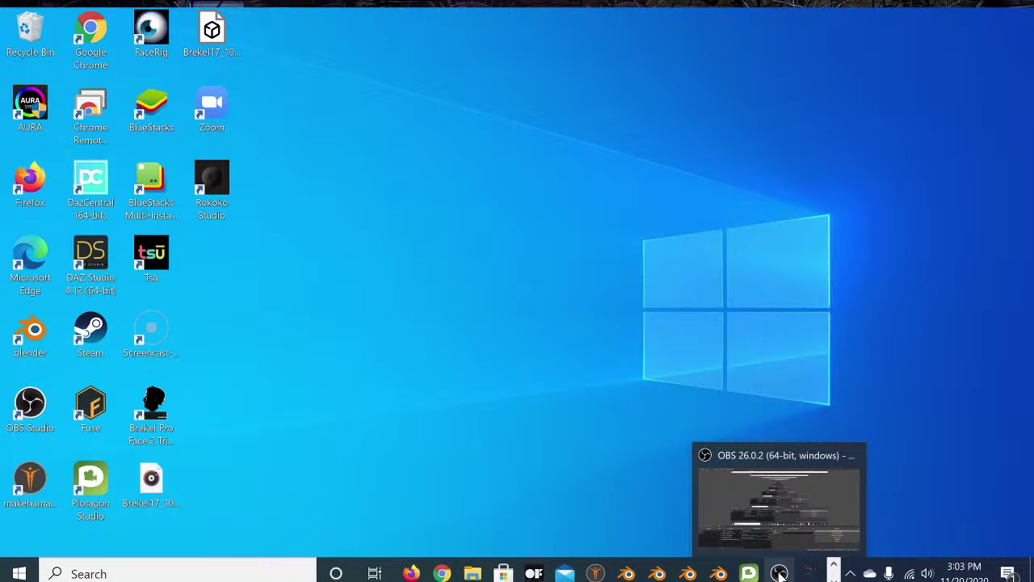
click(779, 574)
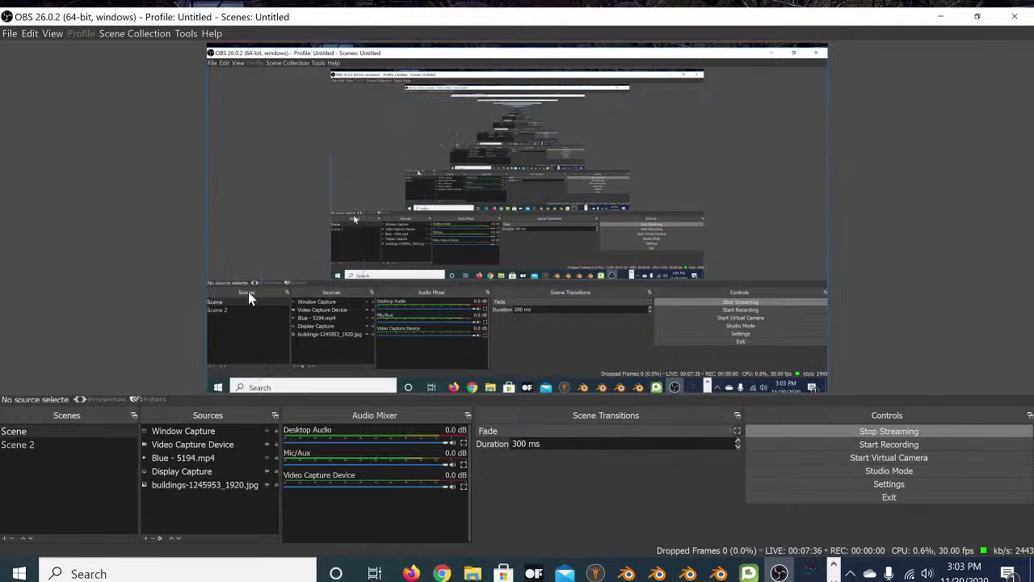
click(145, 536)
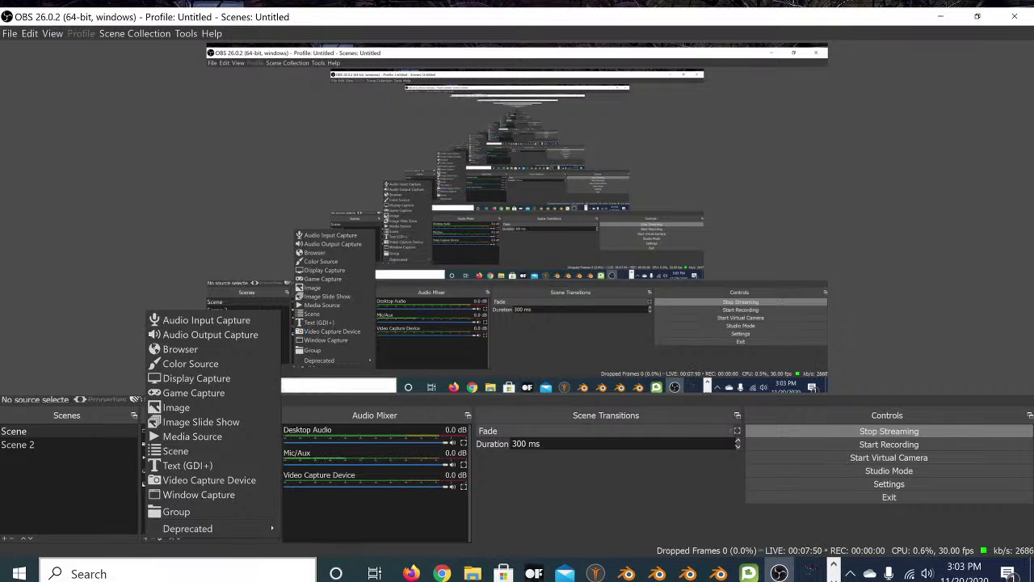
click(947, 19)
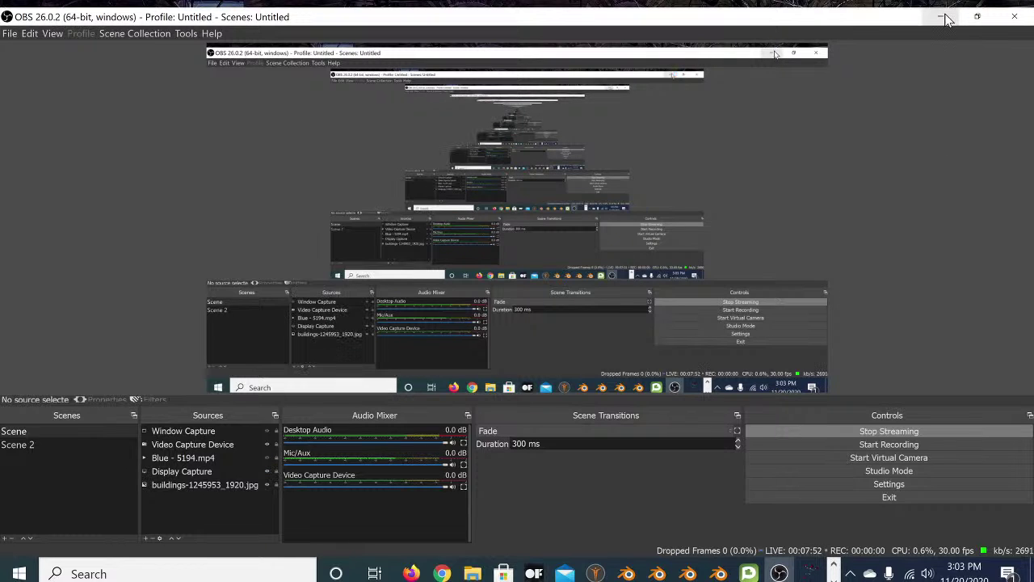
click(947, 19)
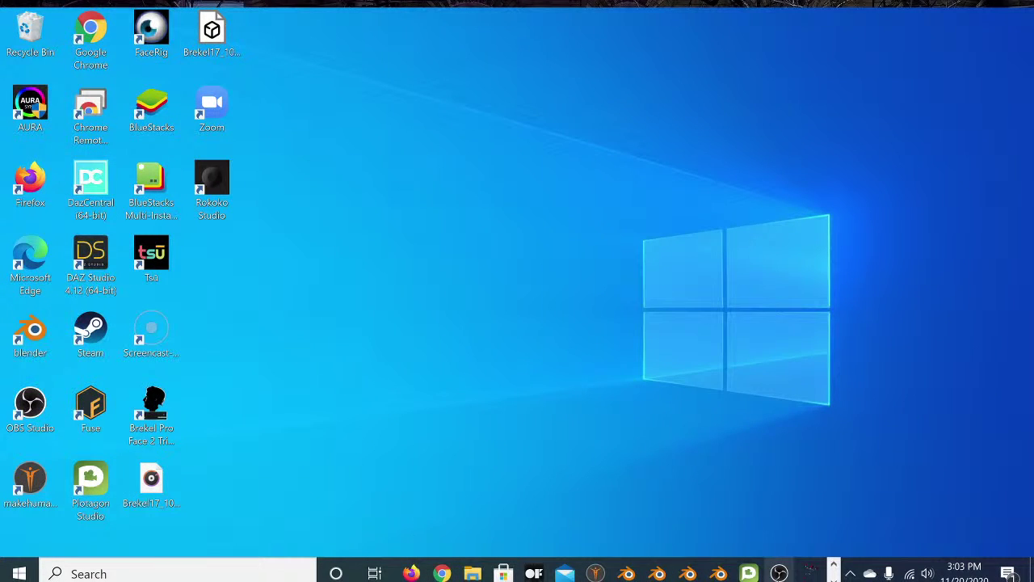
Switch to OBS and add a new video capture device source named Video Capture Device 2
click(779, 573)
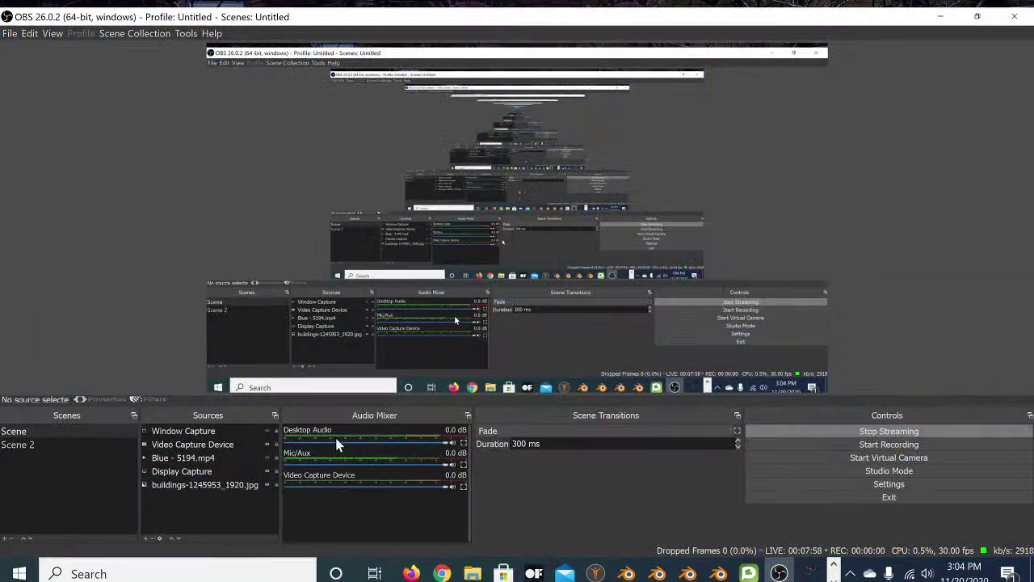
click(146, 538)
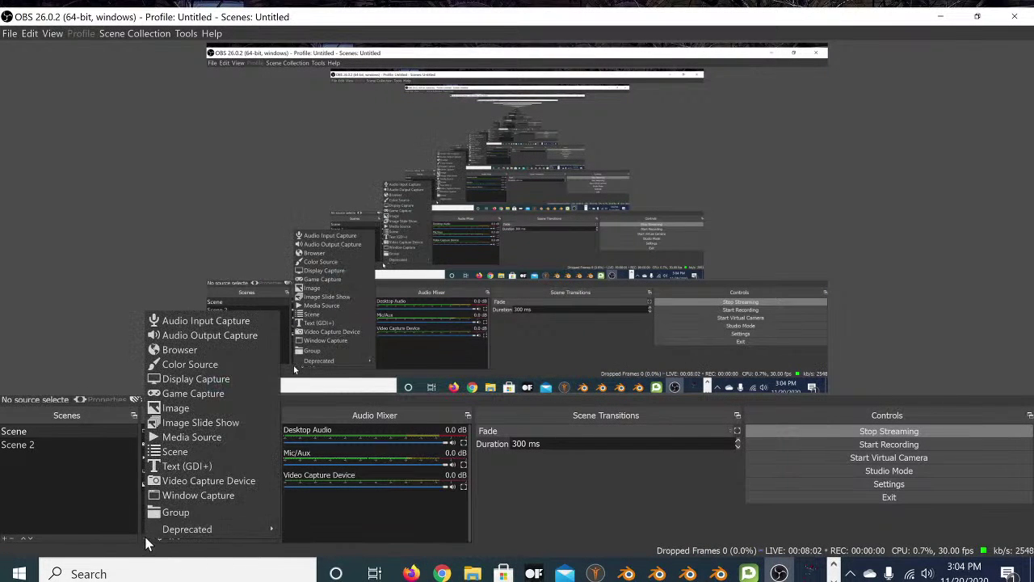
click(211, 482)
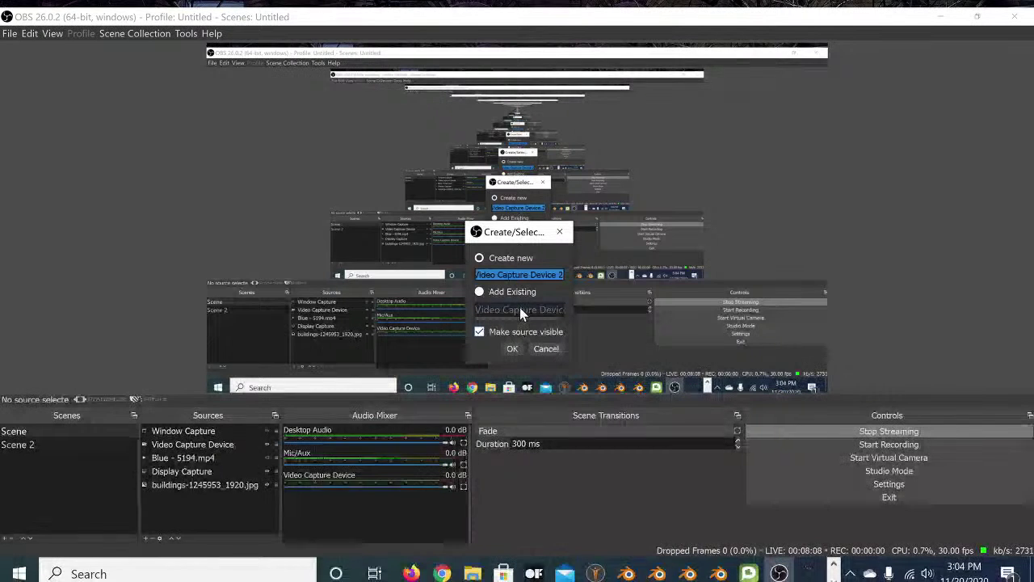
click(512, 349)
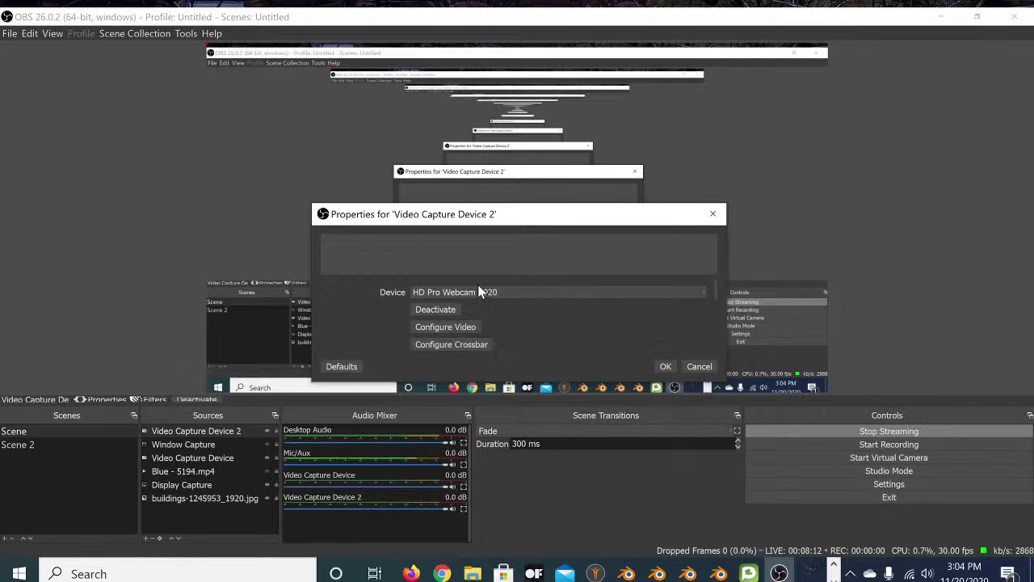
Check the available camera devices, accept HD Pro Webcam C920 for Video Capture Device 2, and minimize OBS
click(633, 293)
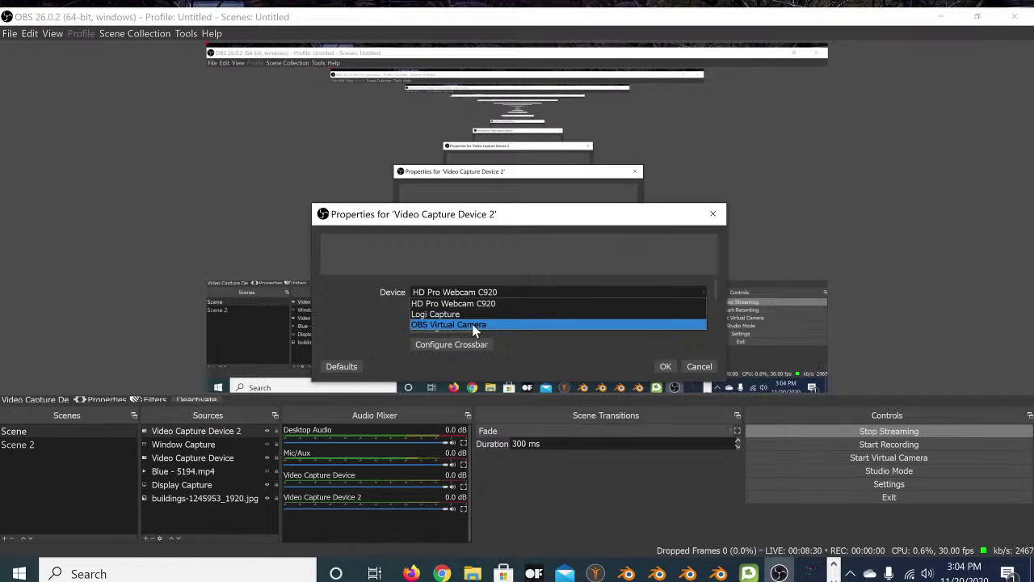
click(712, 214)
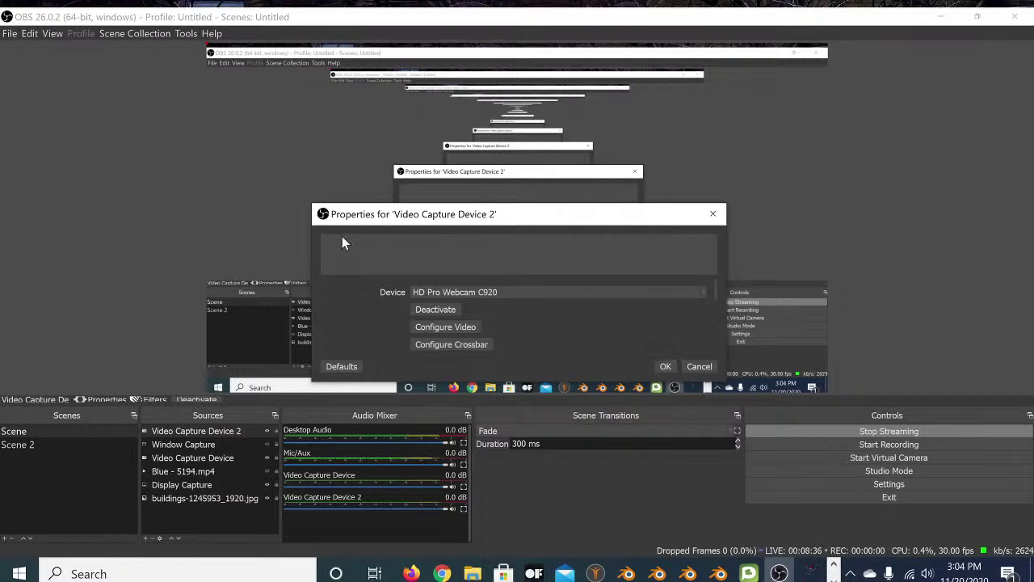
click(665, 366)
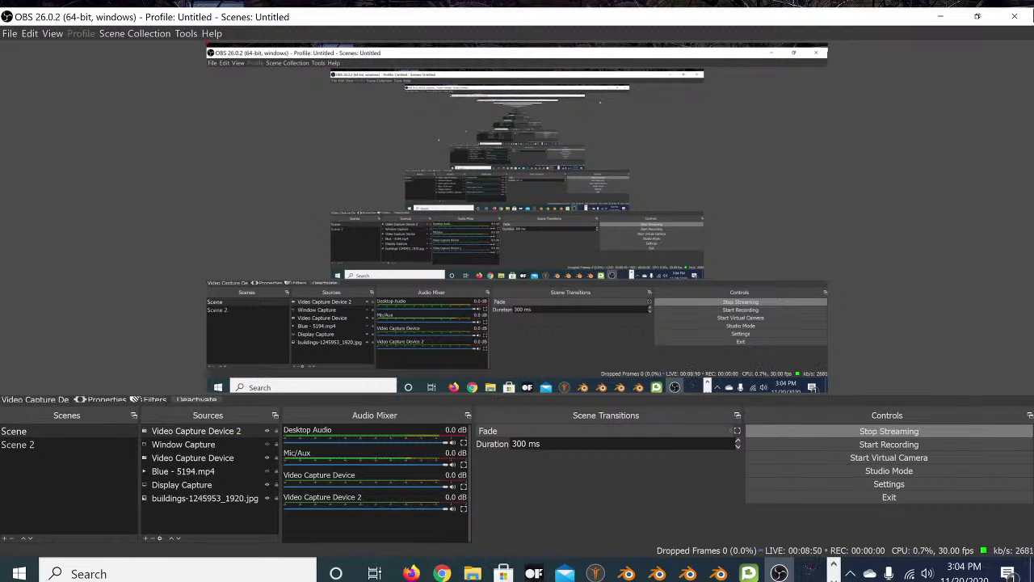
click(940, 16)
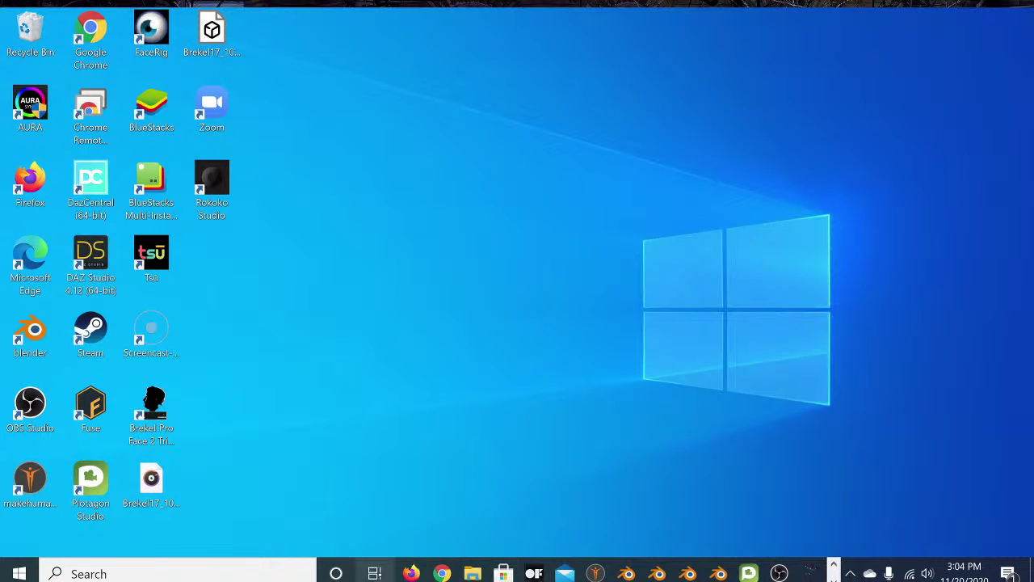
Bring up the FaceOSC console and move it fully into view to read its camera setup log
mouse_move(533, 573)
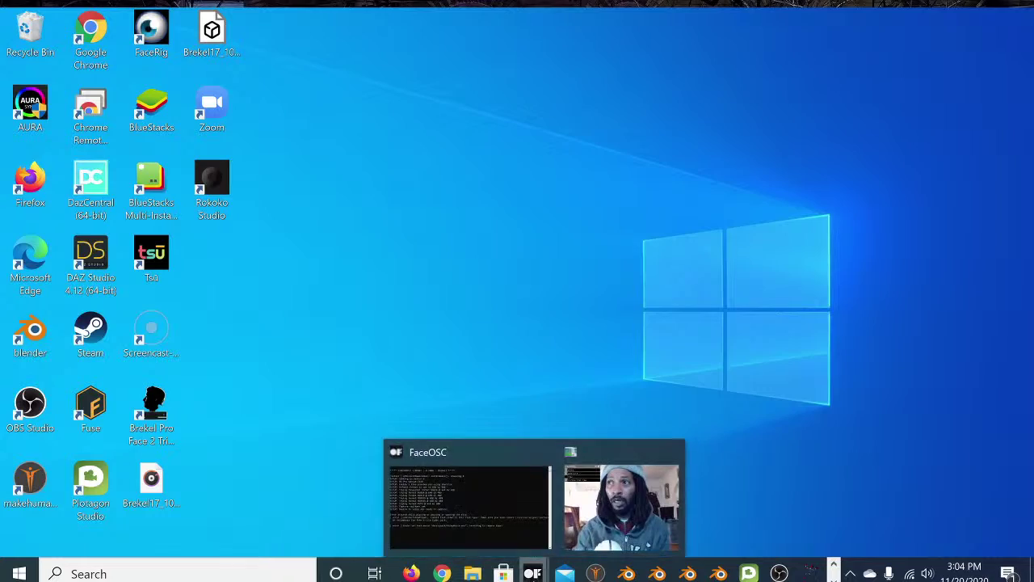
click(514, 508)
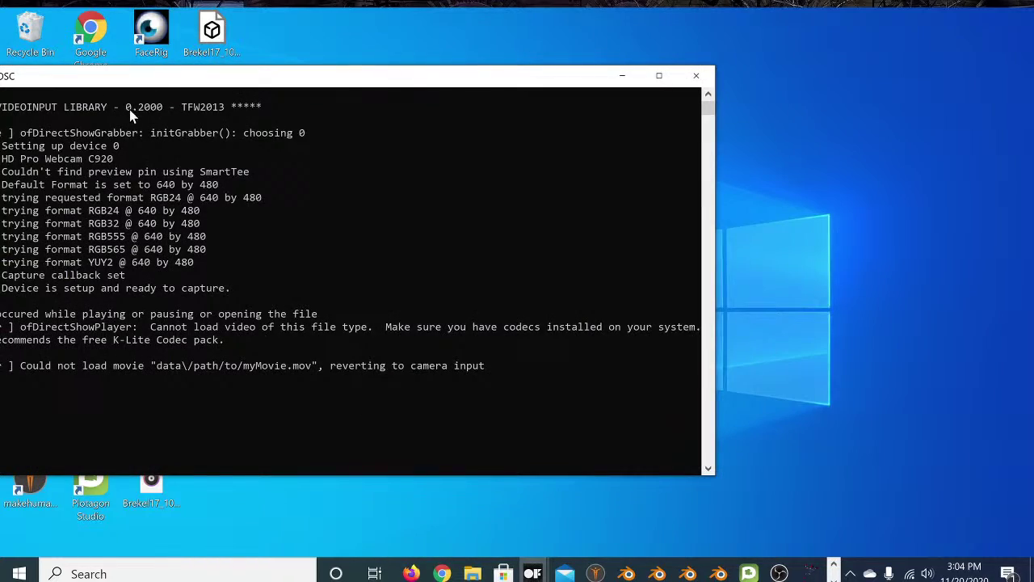
drag(162, 82, 204, 53)
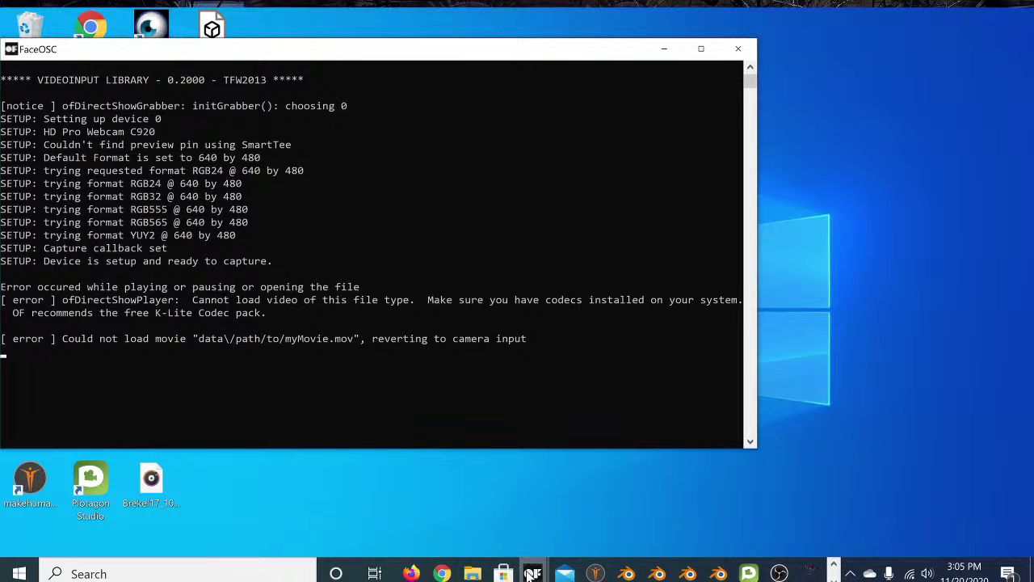
mouse_move(533, 574)
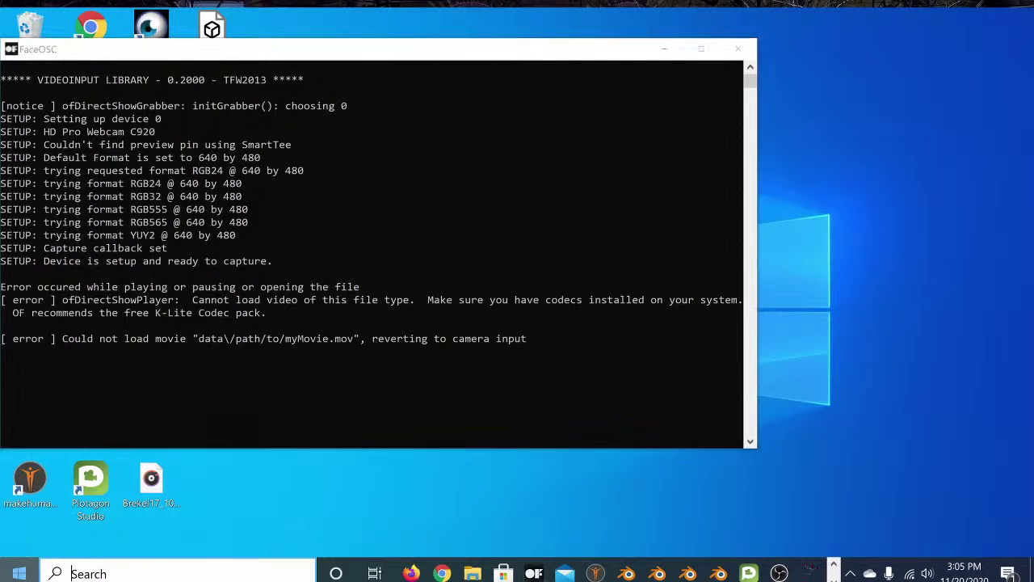
Look through the installed programs in the Control Panel's Programs and Features list, and minimize it
click(19, 574)
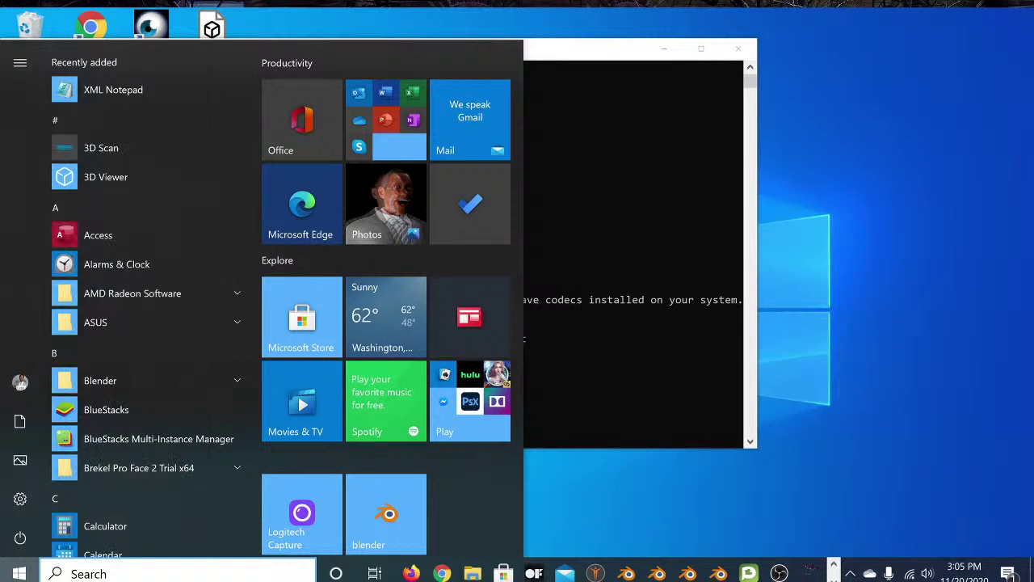
click(71, 574)
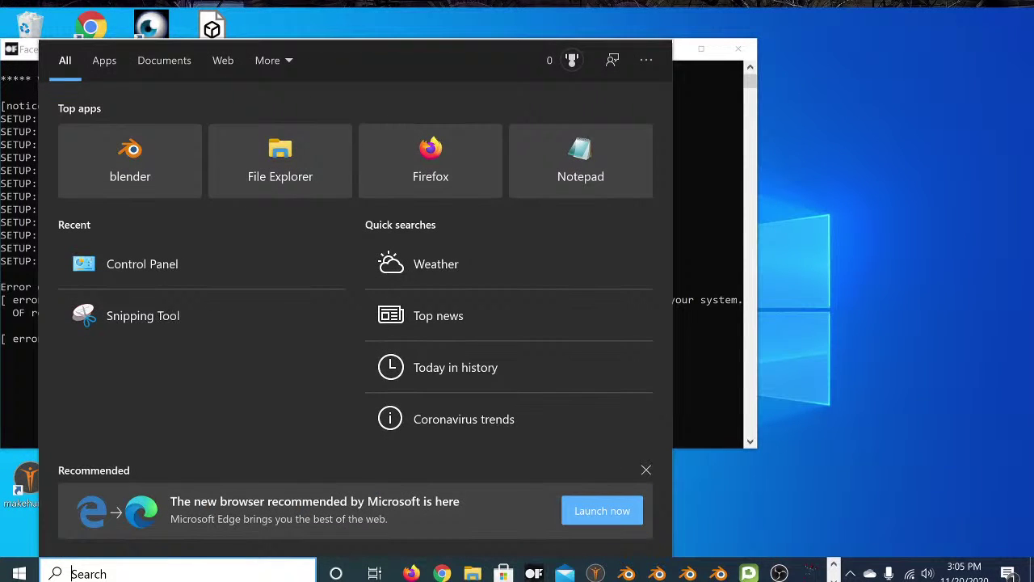
click(19, 574)
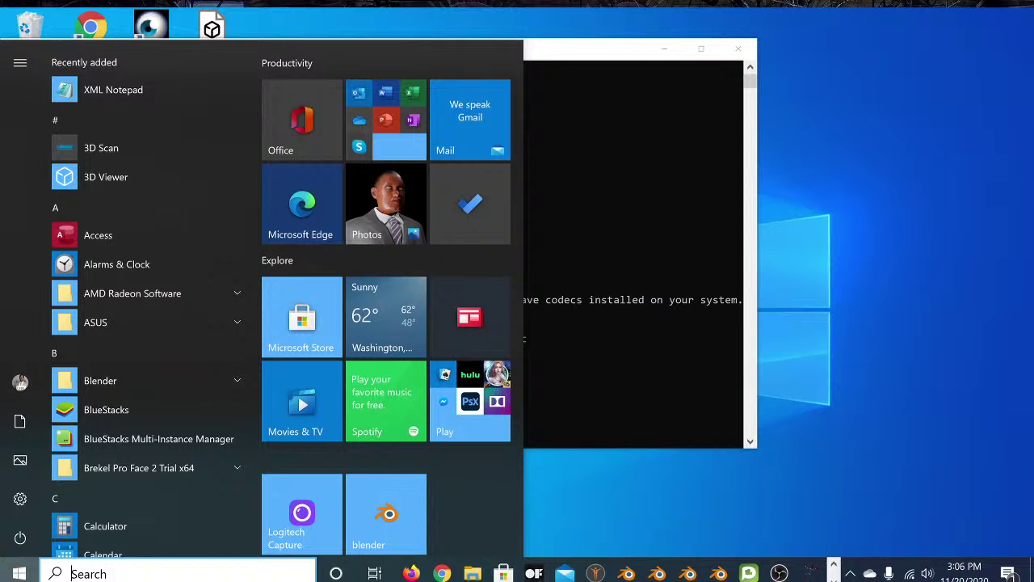
click(121, 573)
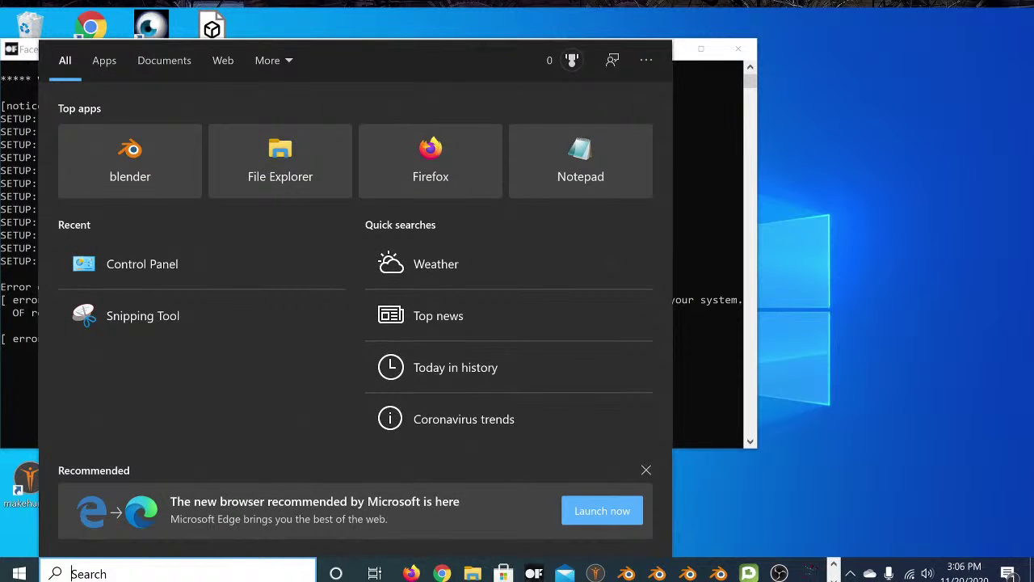
text(co)
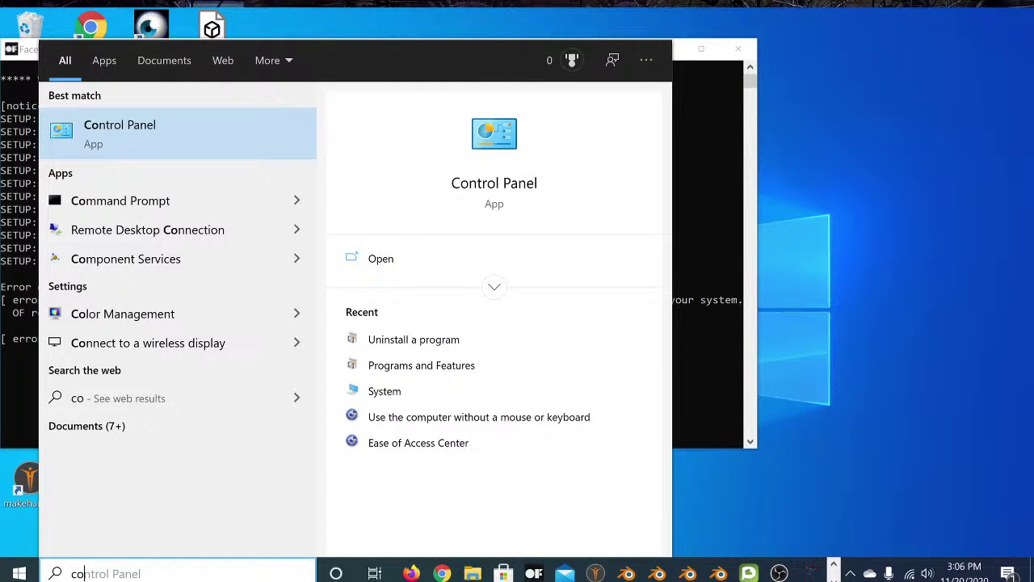
click(157, 146)
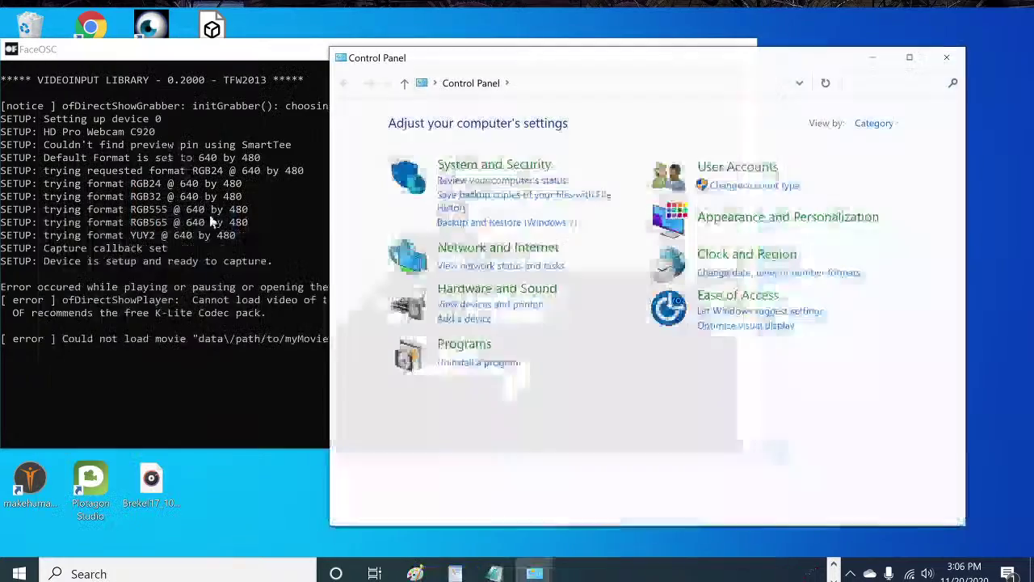
click(479, 363)
scroll(566, 308, down, 1)
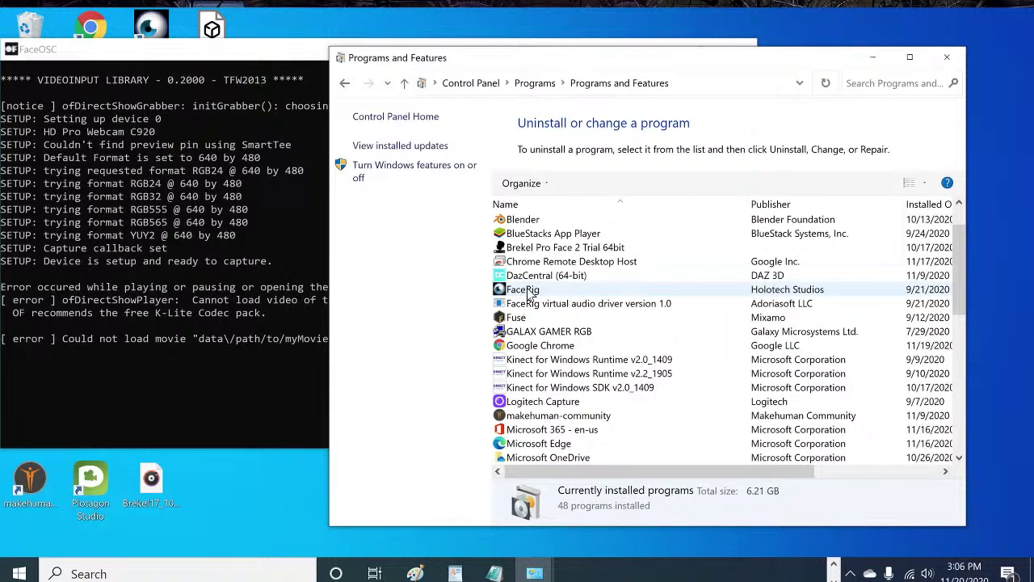
click(873, 56)
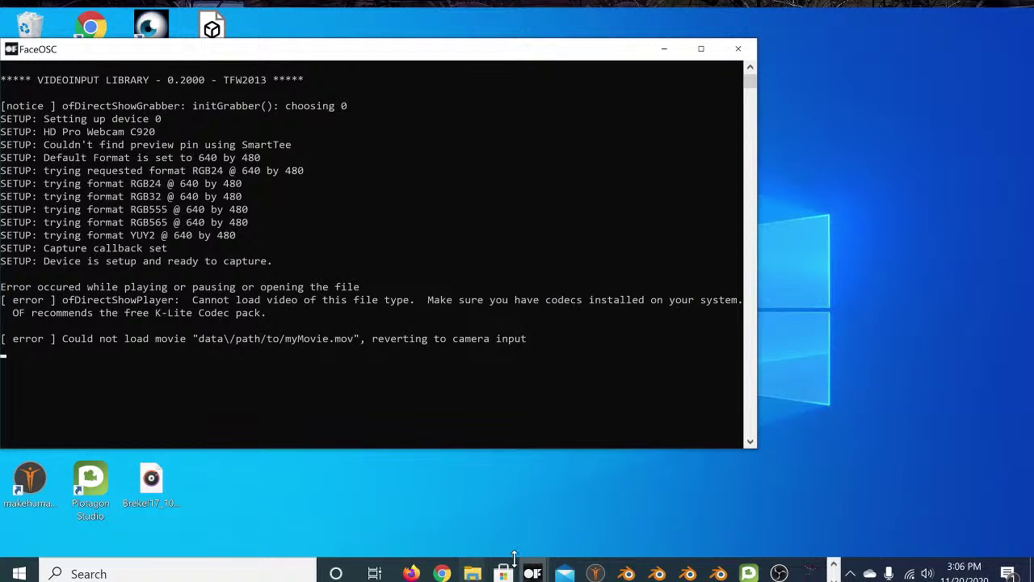
Show the FaceOSC face-tracking camera window and switch to Ori FaceOSC3.blend in Blender
mouse_move(533, 570)
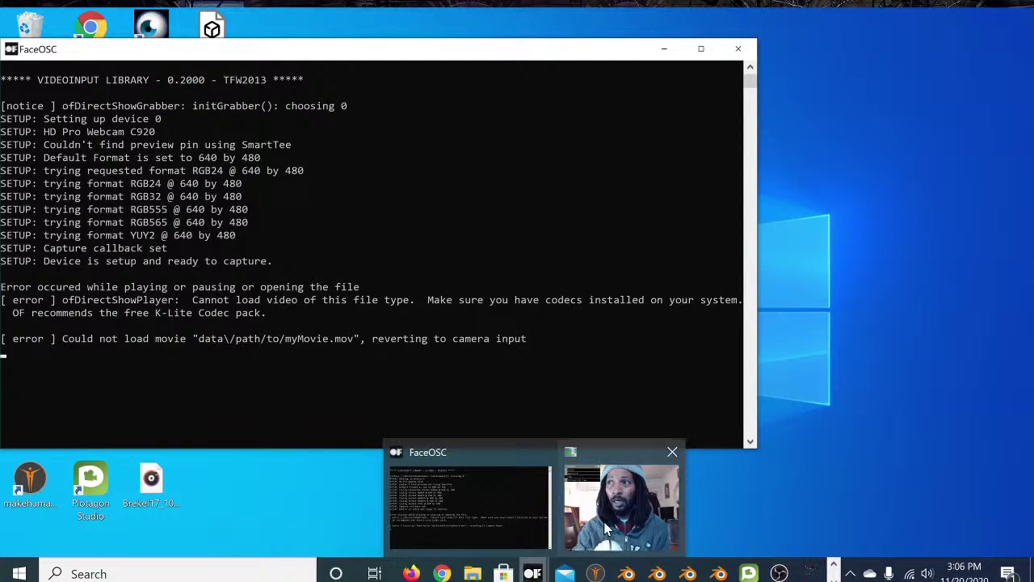
click(621, 505)
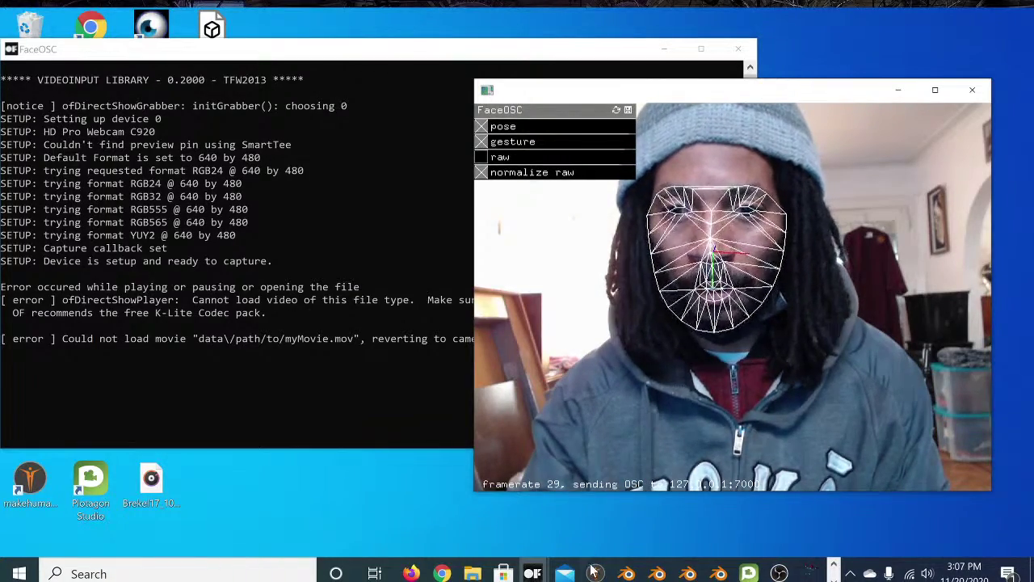
mouse_move(626, 572)
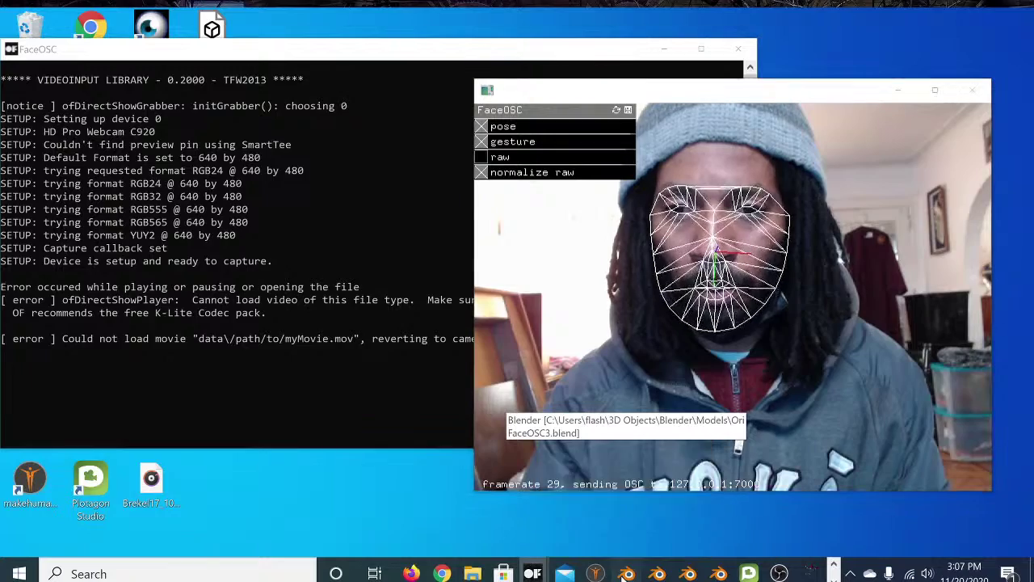
click(626, 572)
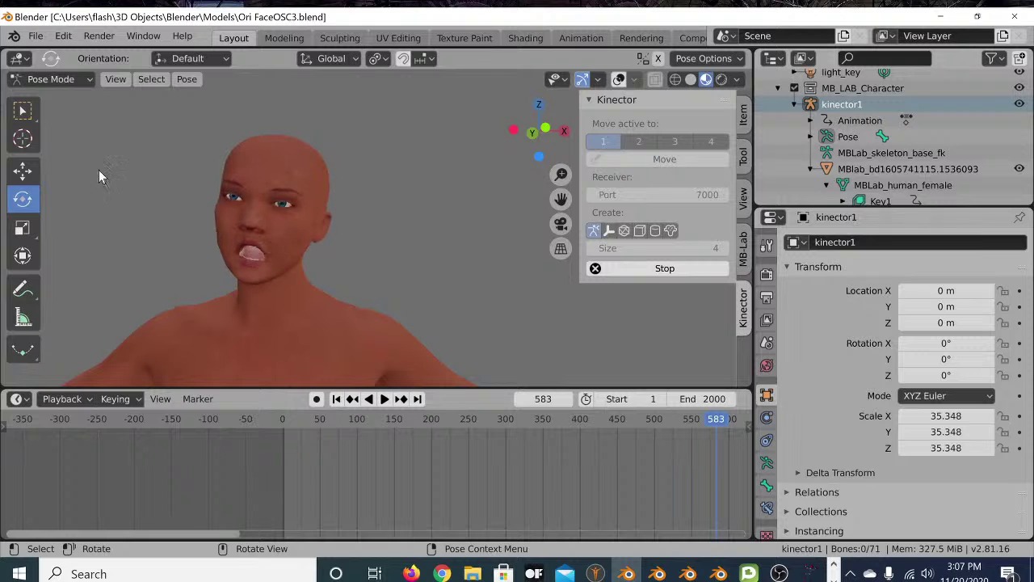
Choose Pose Mode for the kinector1 armature and show the MB-Lab creation options
click(77, 81)
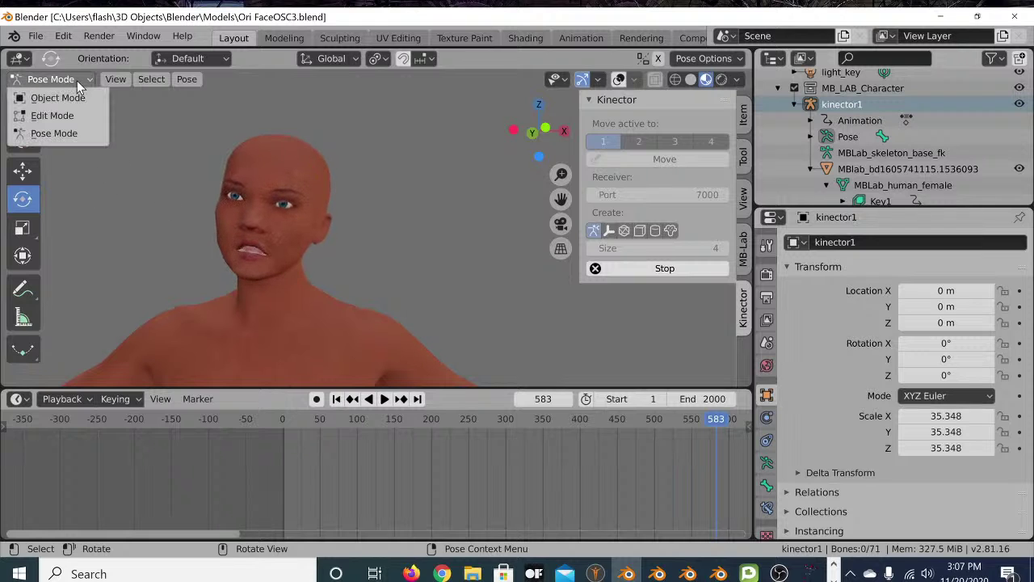
click(53, 133)
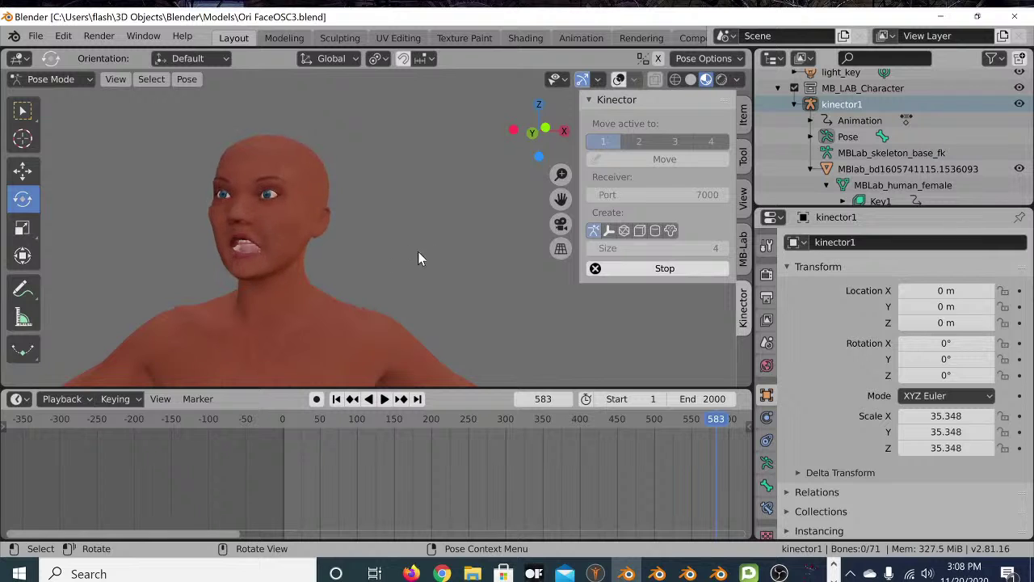
click(745, 250)
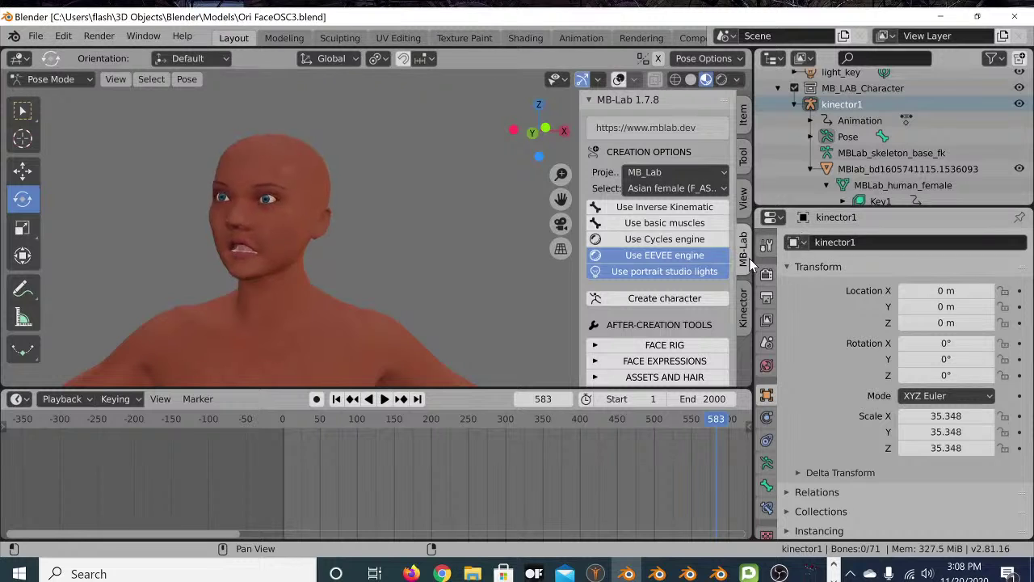
Create a new General Blender file and delete its default cube
click(32, 37)
mouse_move(54, 55)
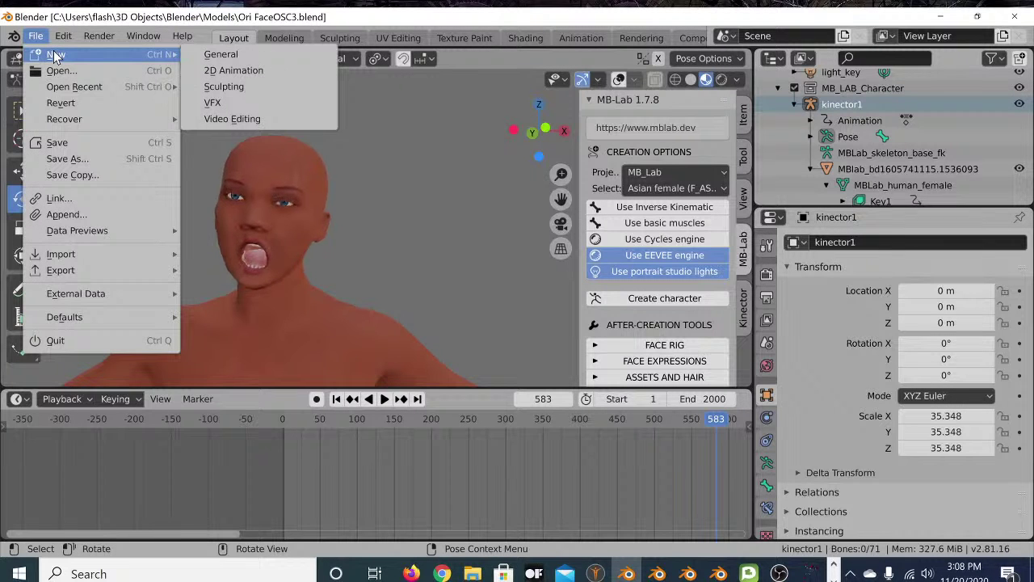
click(220, 55)
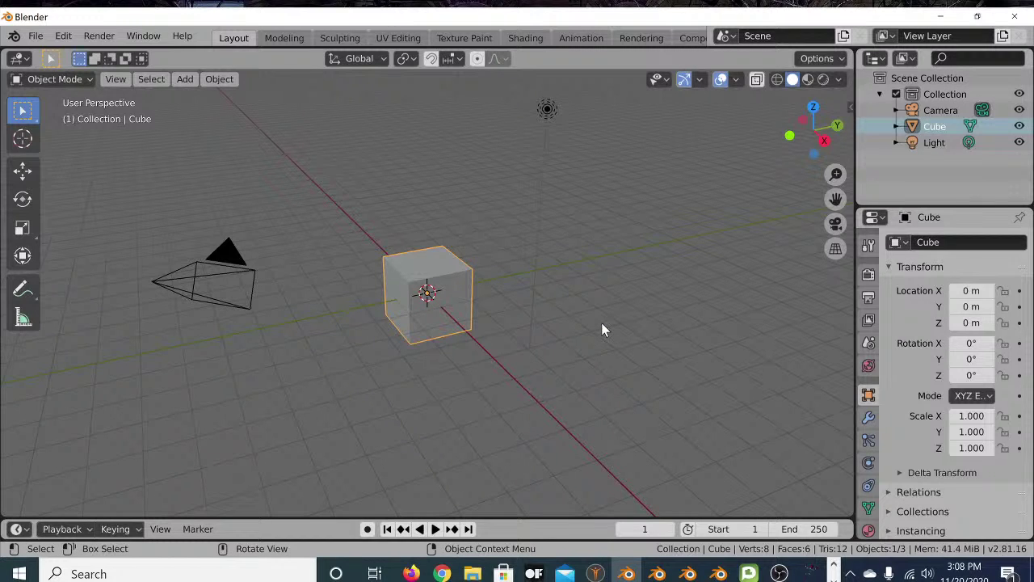
key(Delete)
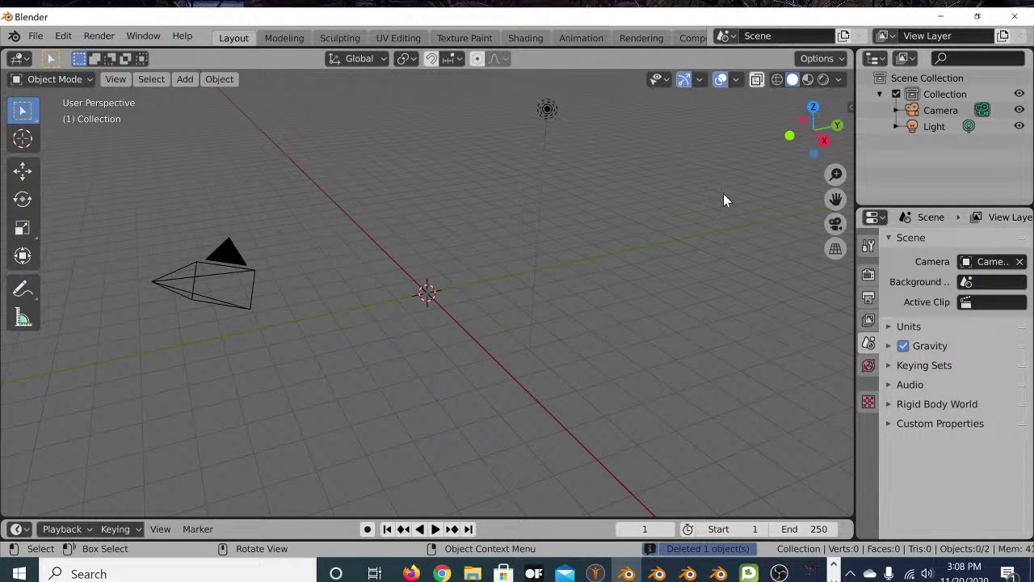
Choose the Anime female (F_AN01) template in MB-Lab's creation options and set it to use the EEVEE engine
key(n)
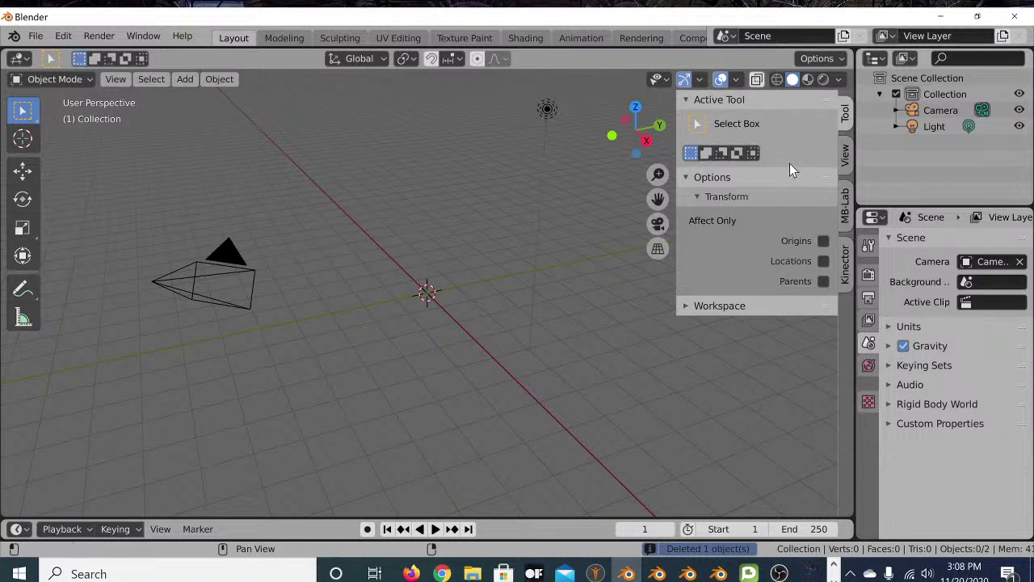
click(846, 202)
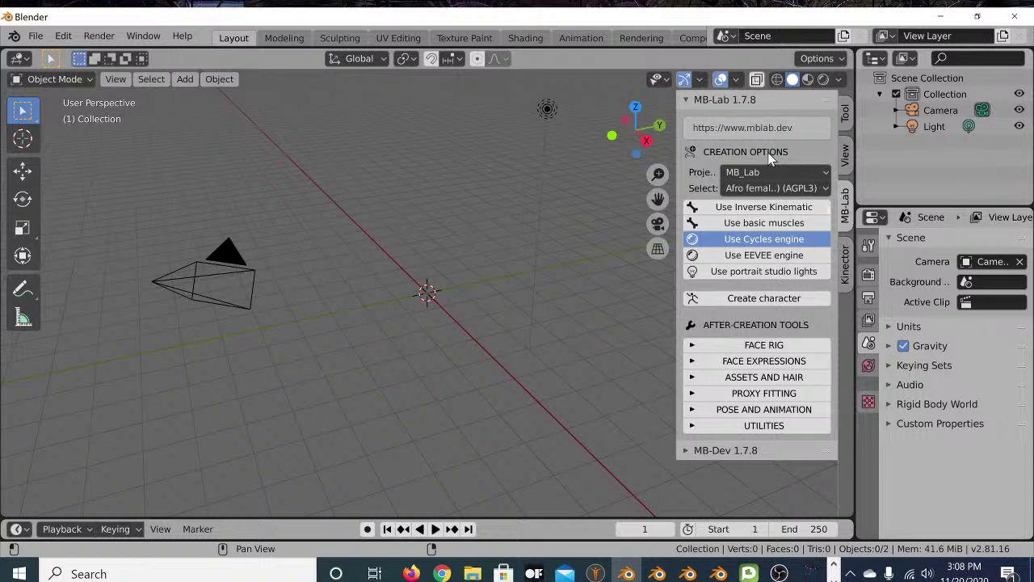
click(781, 188)
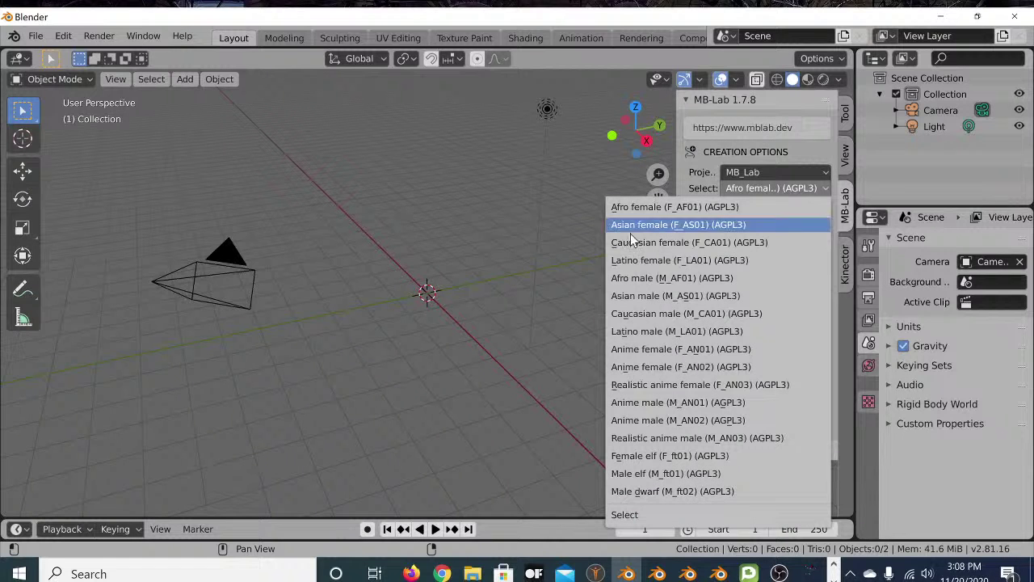
click(667, 355)
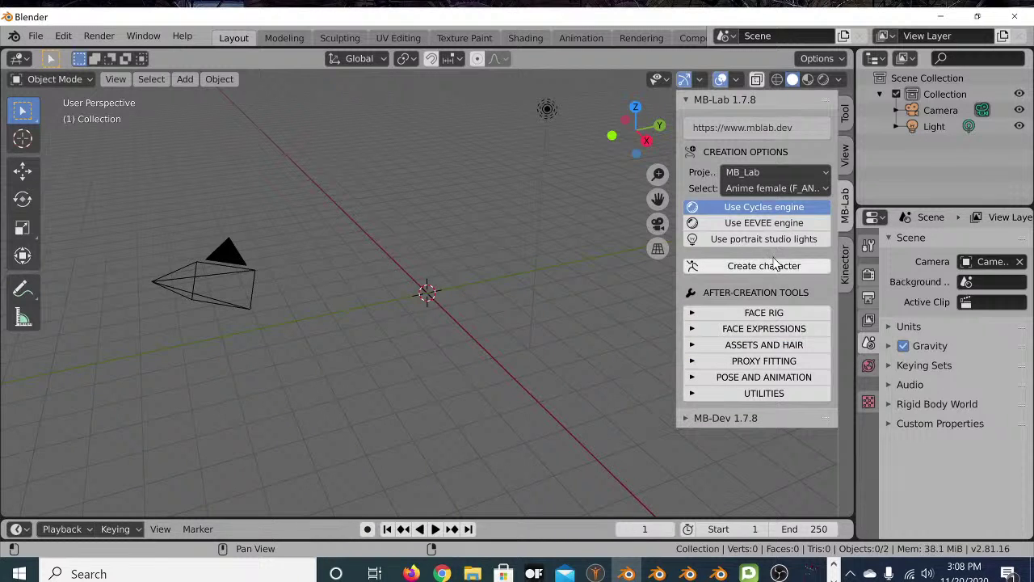
click(765, 225)
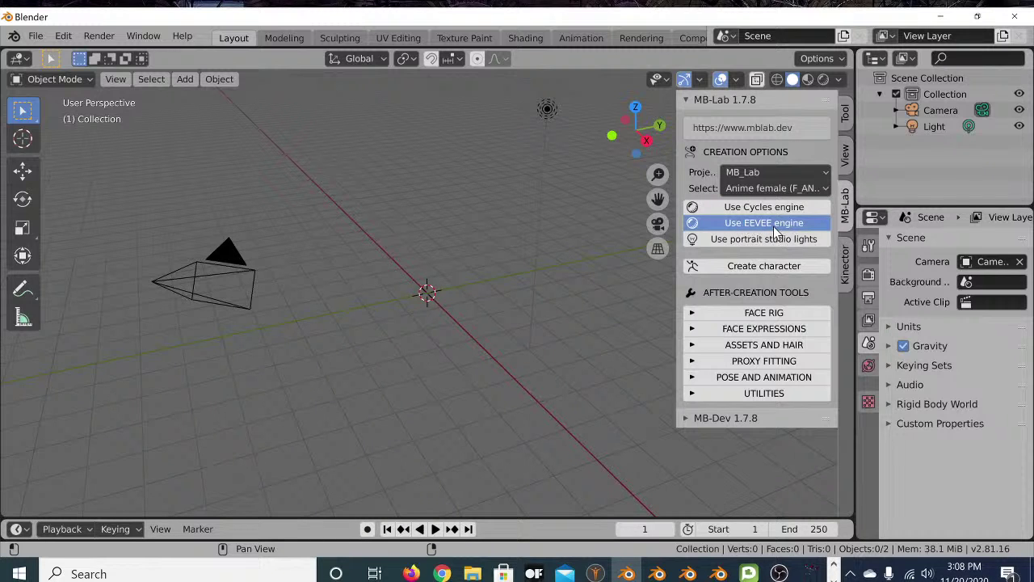
click(752, 273)
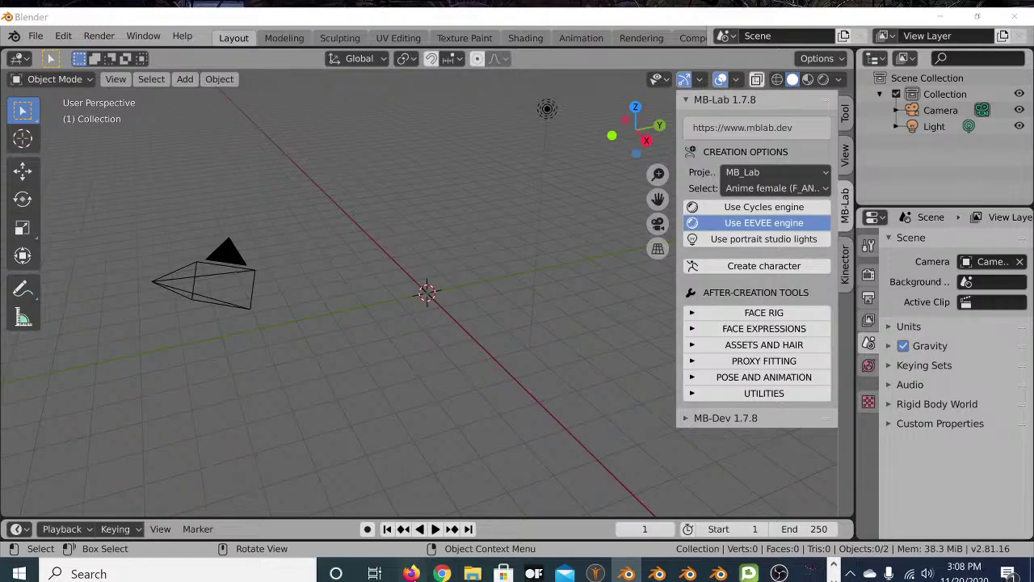
Switch to Firefox, look over the Kinector page and the FaceOSC Kinector Add-on video description, and return to Blender
click(412, 574)
click(159, 49)
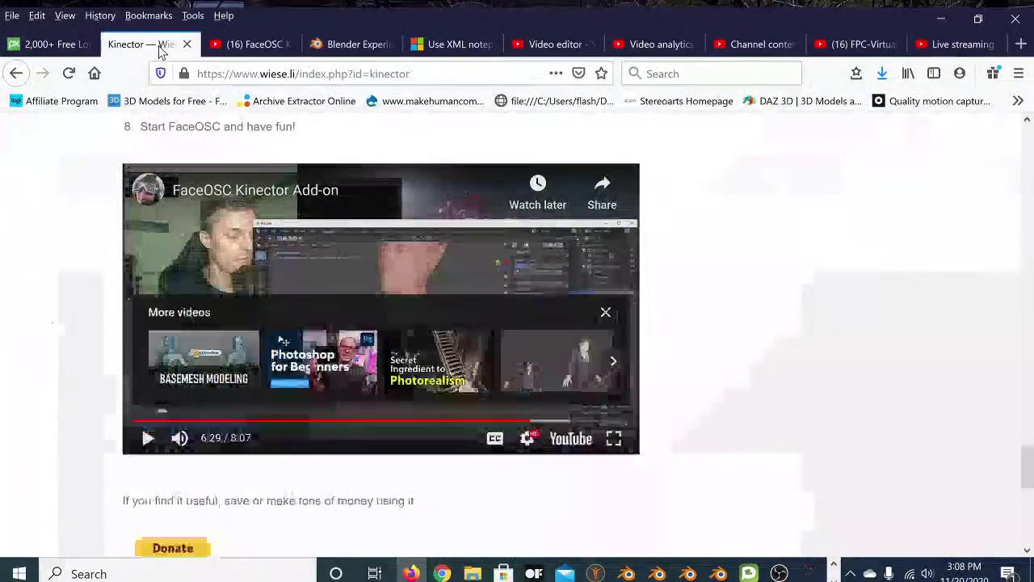
click(252, 45)
scroll(149, 465, down, 2)
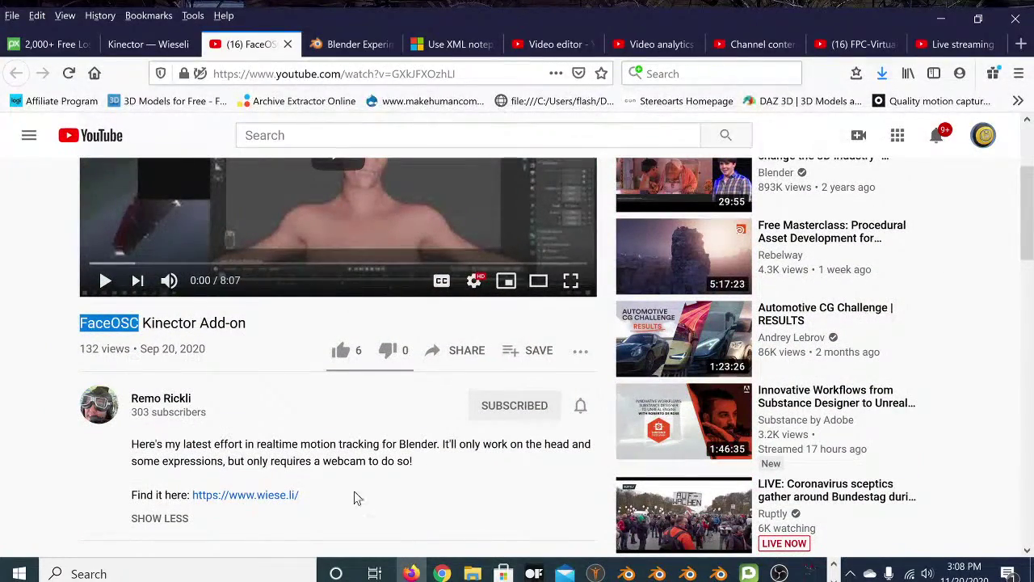
scroll(345, 205, up, 2)
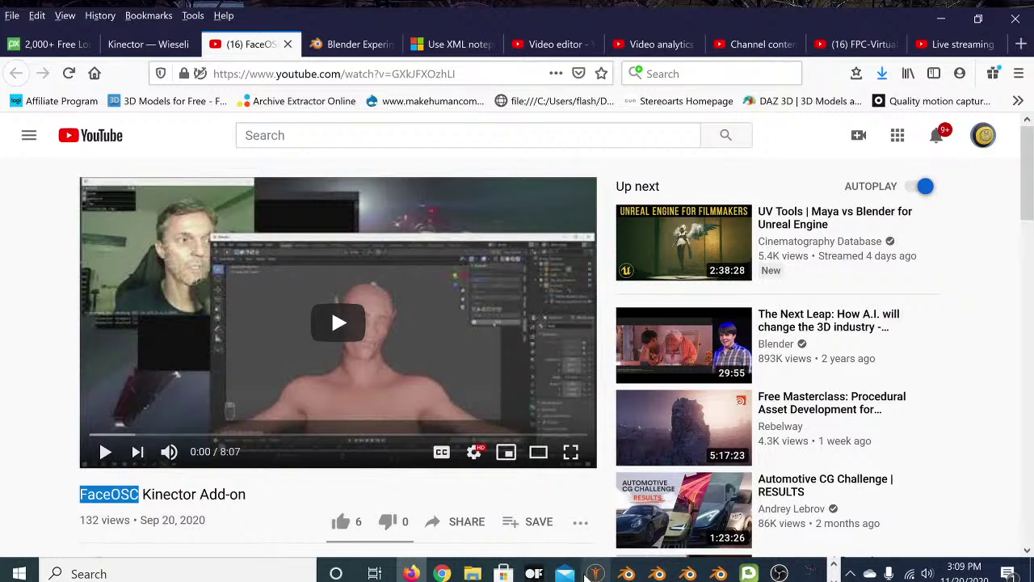
click(940, 18)
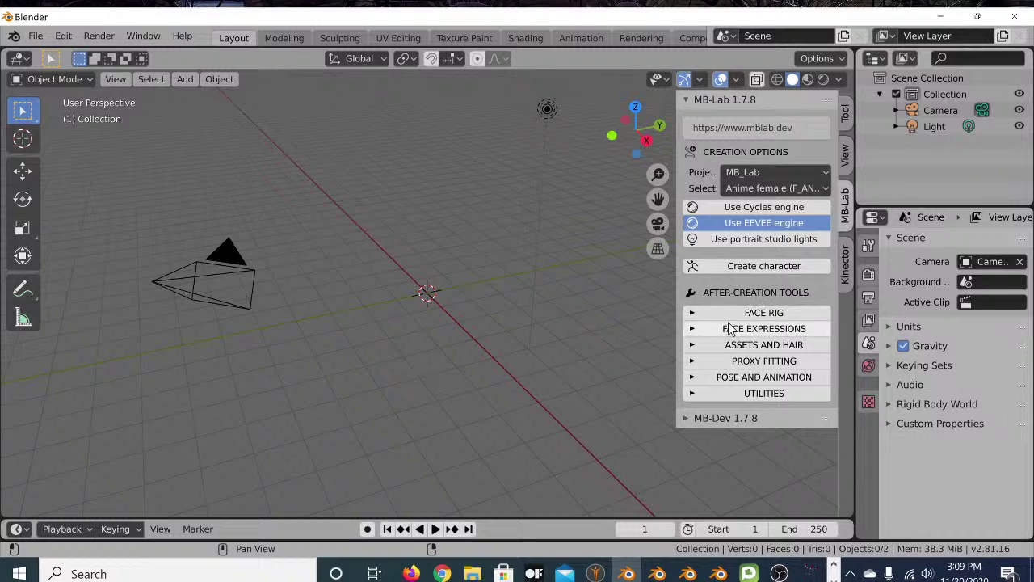
Create the MB-Lab anime female character and view its upper body from the front
click(763, 268)
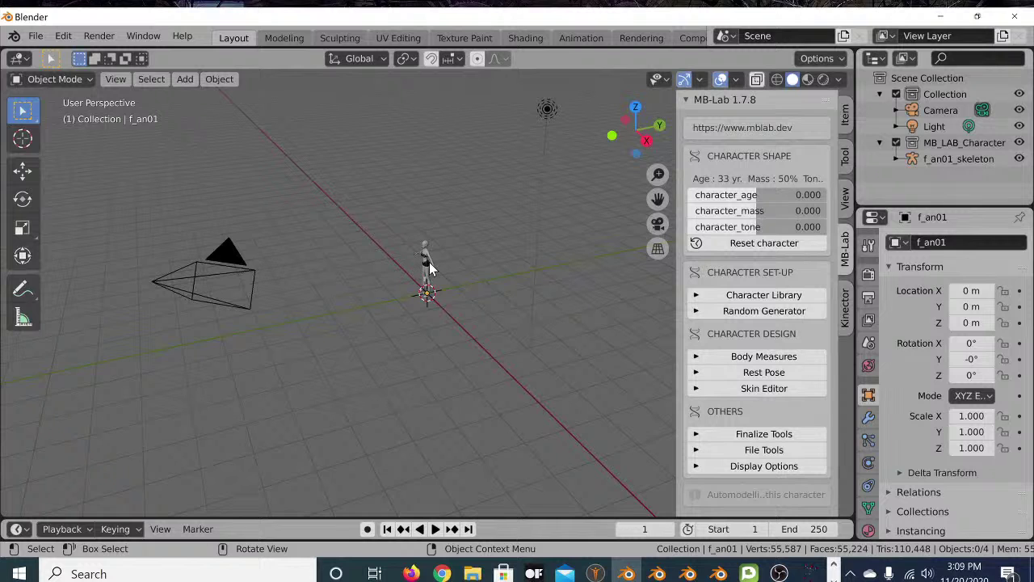
scroll(427, 266, up, 6)
middle_drag(396, 194, 482, 210)
drag(657, 198, 657, 299)
scroll(539, 231, up, 6)
middle_drag(528, 247, 514, 219)
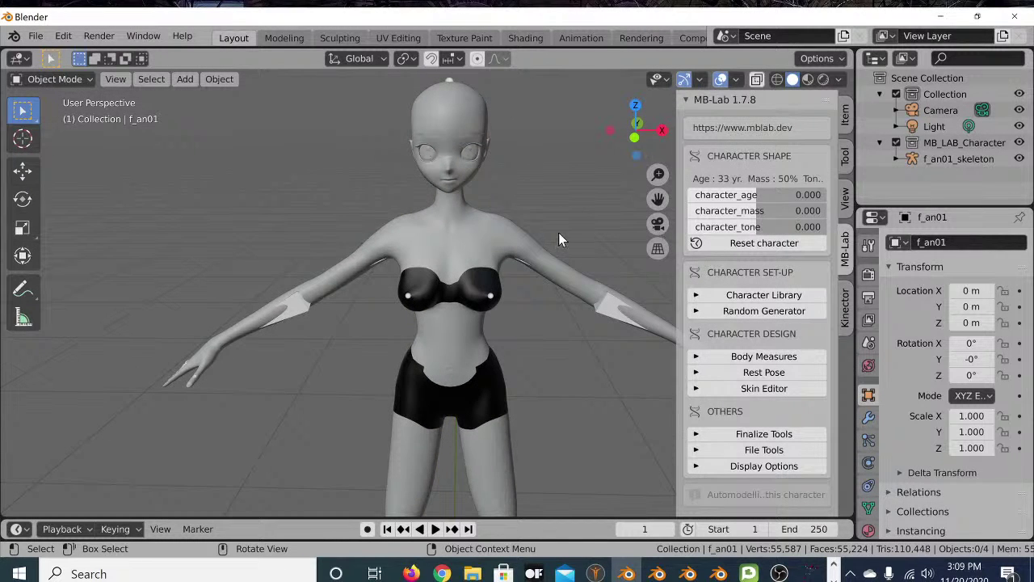
Frame the character's head from the front and display it in wireframe shading
drag(657, 198, 657, 335)
scroll(534, 275, up, 6)
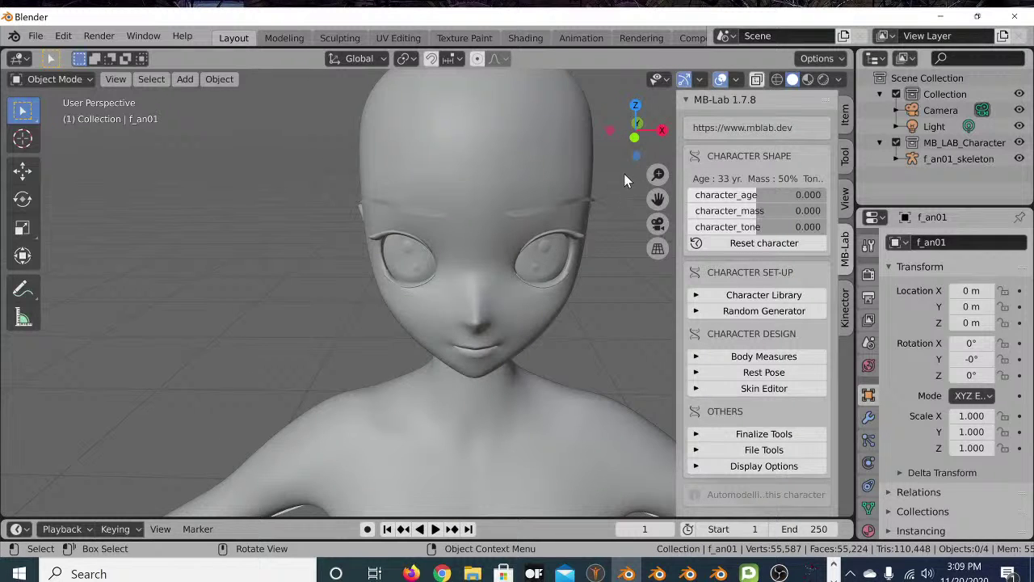
mouse_move(631, 188)
middle_down()
mouse_move(647, 166)
mouse_move(631, 190)
middle_up()
drag(653, 198, 555, 382)
drag(648, 141, 649, 158)
drag(657, 198, 635, 295)
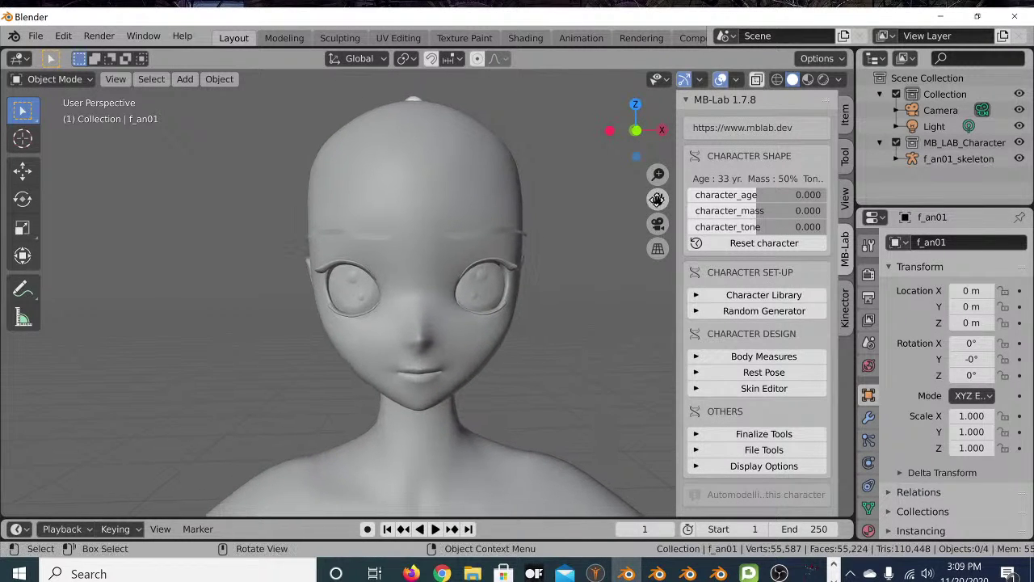
click(776, 78)
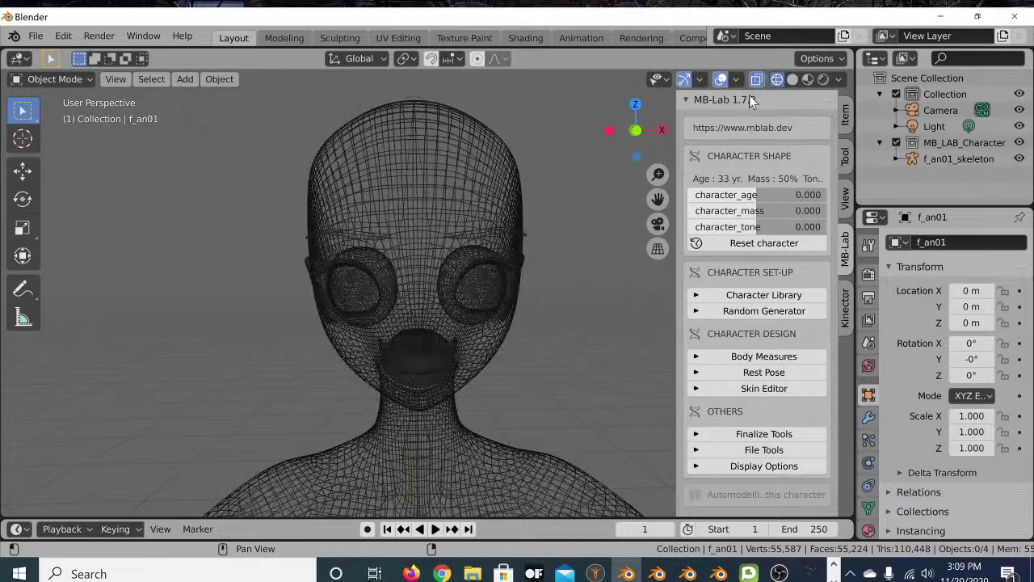
mouse_move(461, 292)
middle_down()
mouse_move(485, 295)
mouse_move(456, 290)
middle_up()
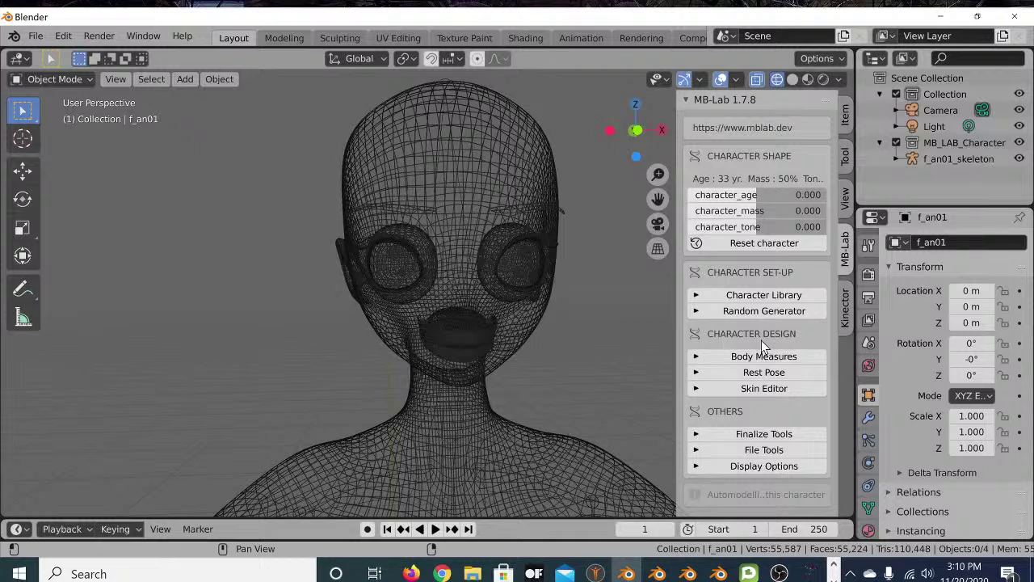
Show the FaceOSC console and face-tracking camera window, and switch back to the Blender file with the anime character
click(942, 17)
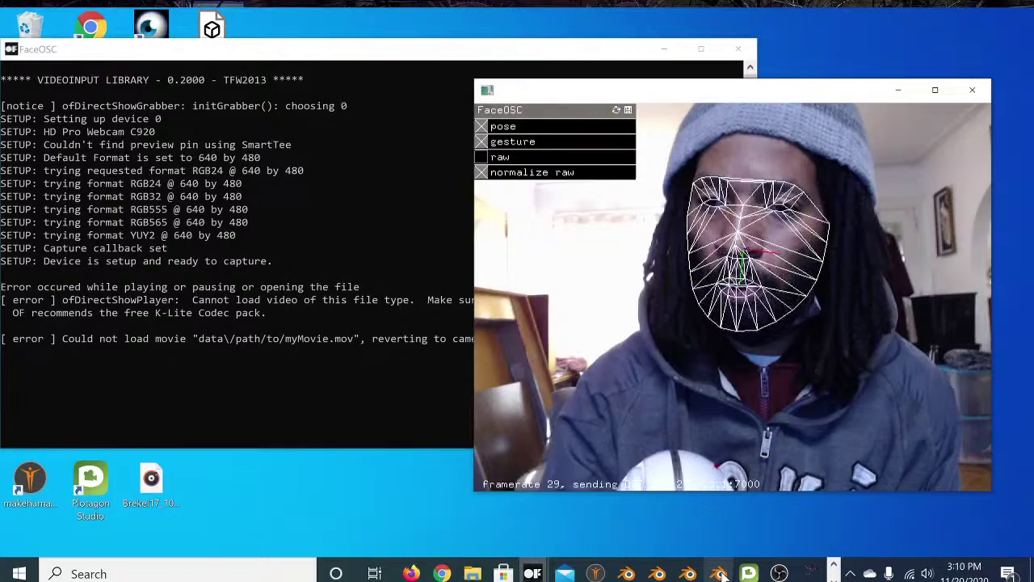
mouse_move(667, 574)
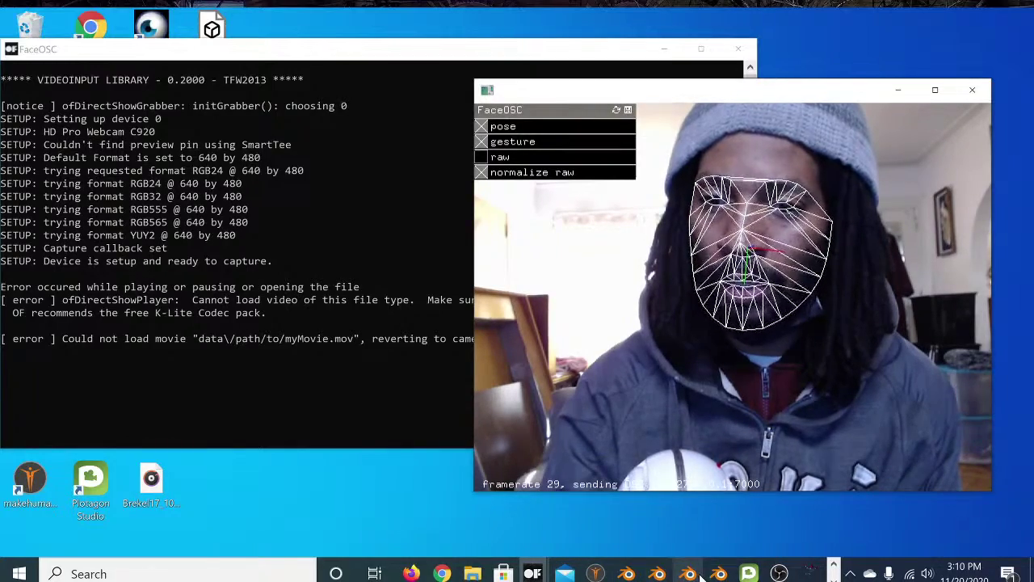
mouse_move(627, 573)
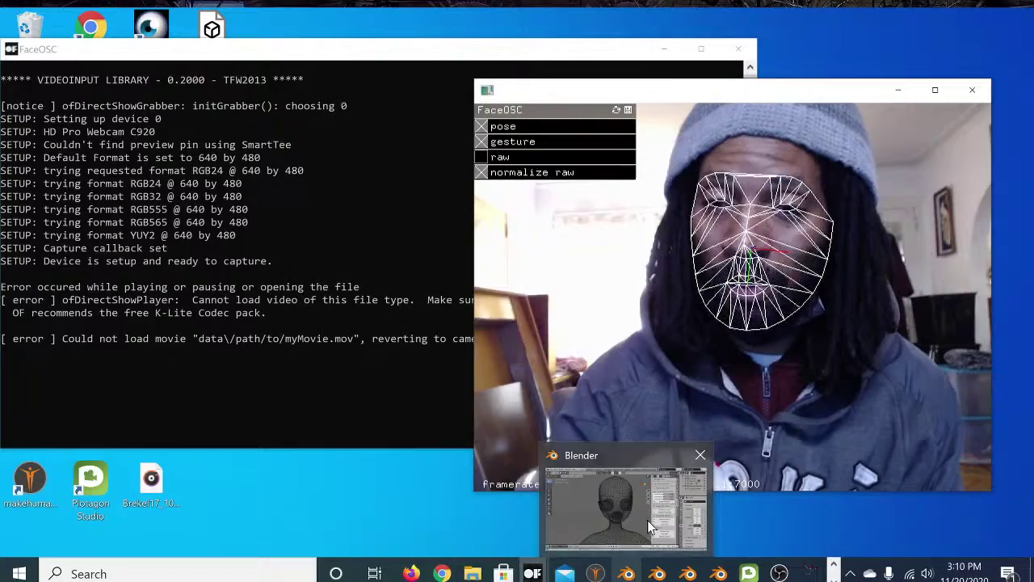
click(626, 505)
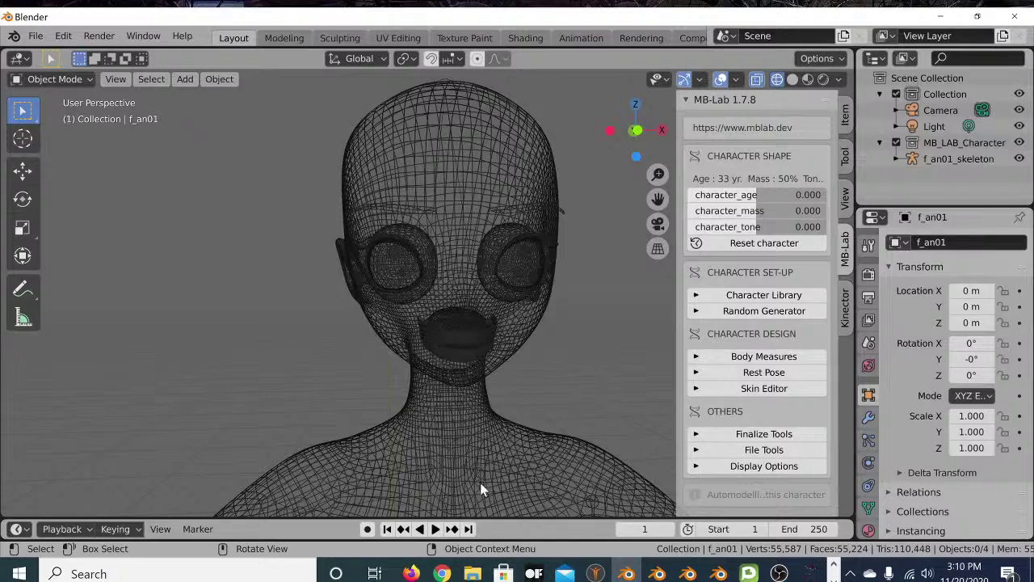
Switch to Firefox and review the title and description of the FaceOSC Kinector Add-on video on YouTube
click(410, 573)
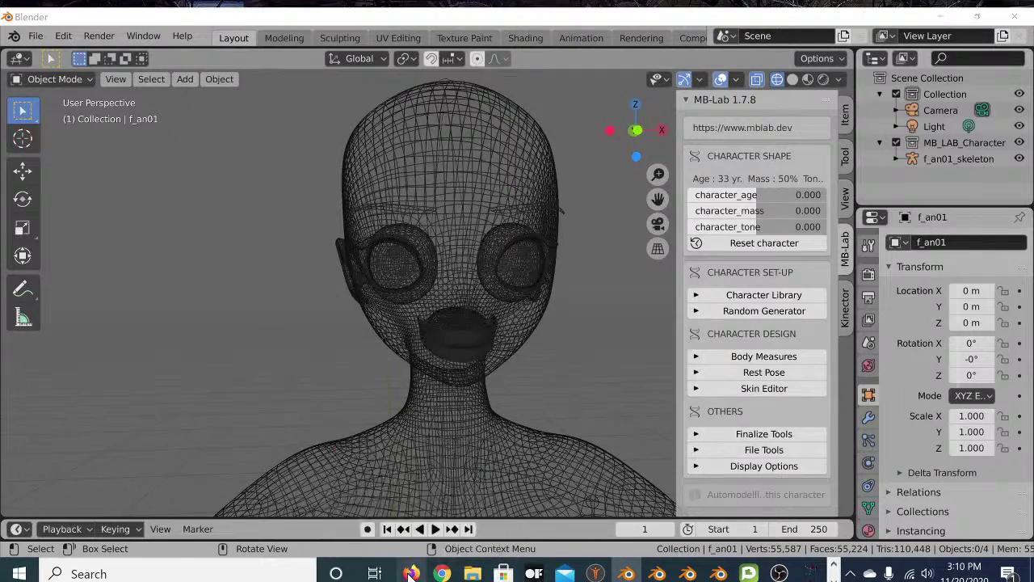
scroll(218, 490, down, 2)
scroll(223, 489, down, 1)
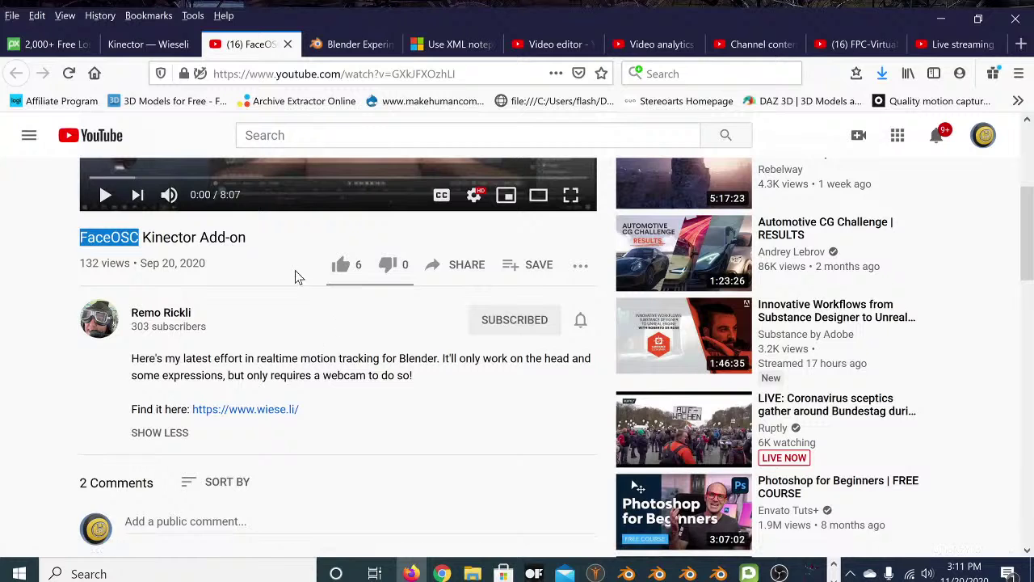
scroll(321, 348, up, 3)
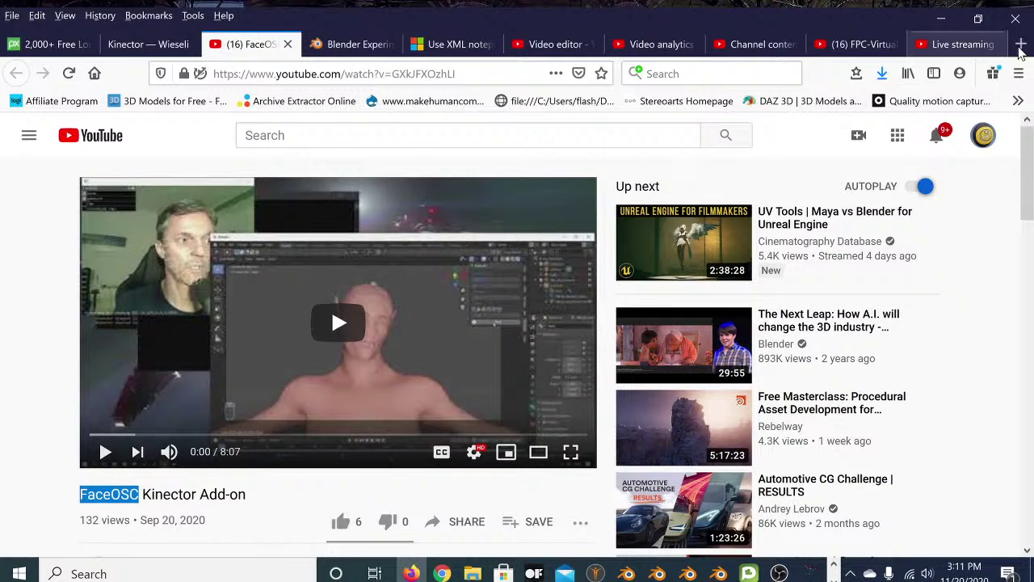
Search the web for "mblab" in a new browser tab and open the MB-Lab Official Website's download page
click(1021, 43)
click(363, 156)
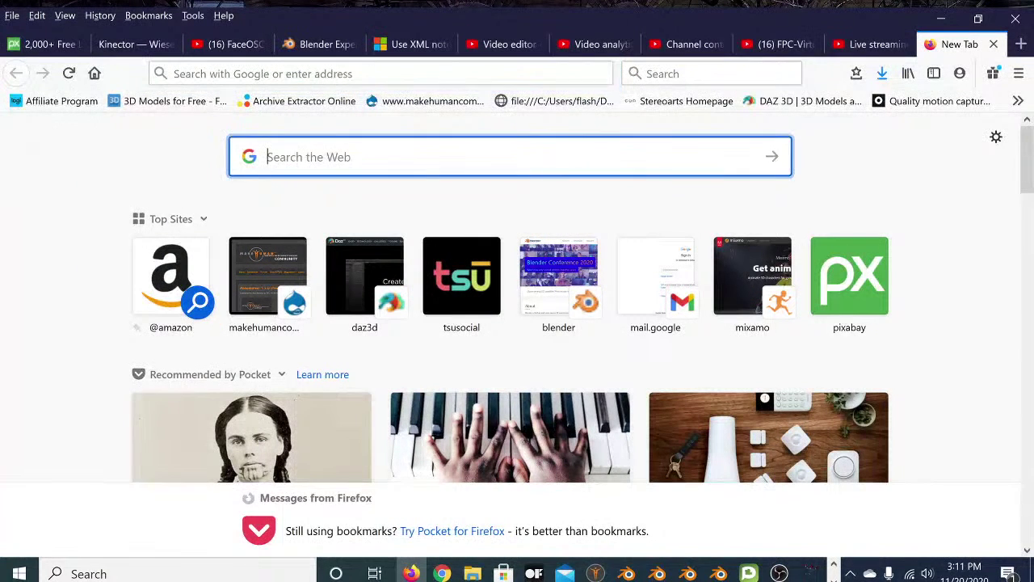
text(mblab)
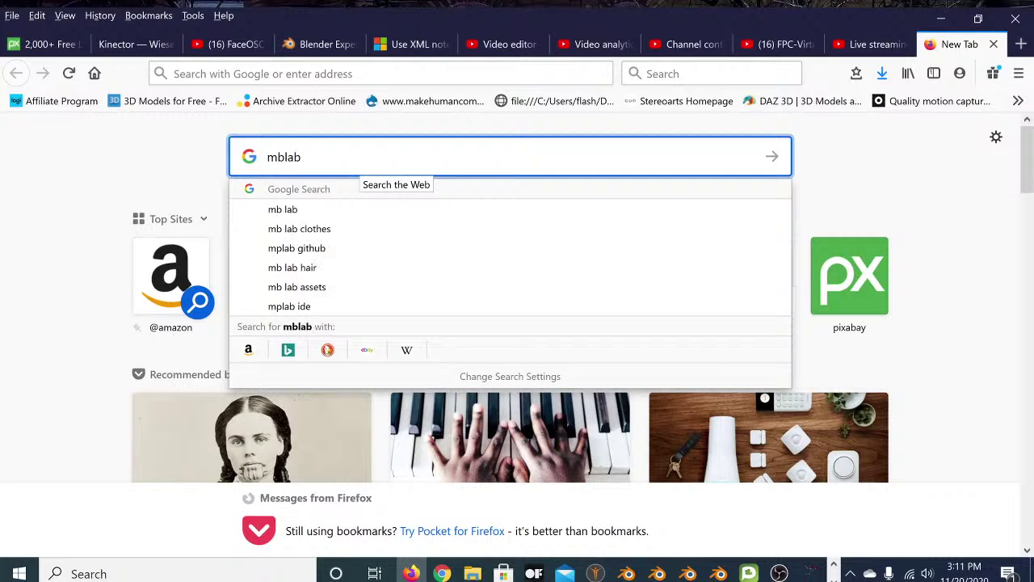
key(Return)
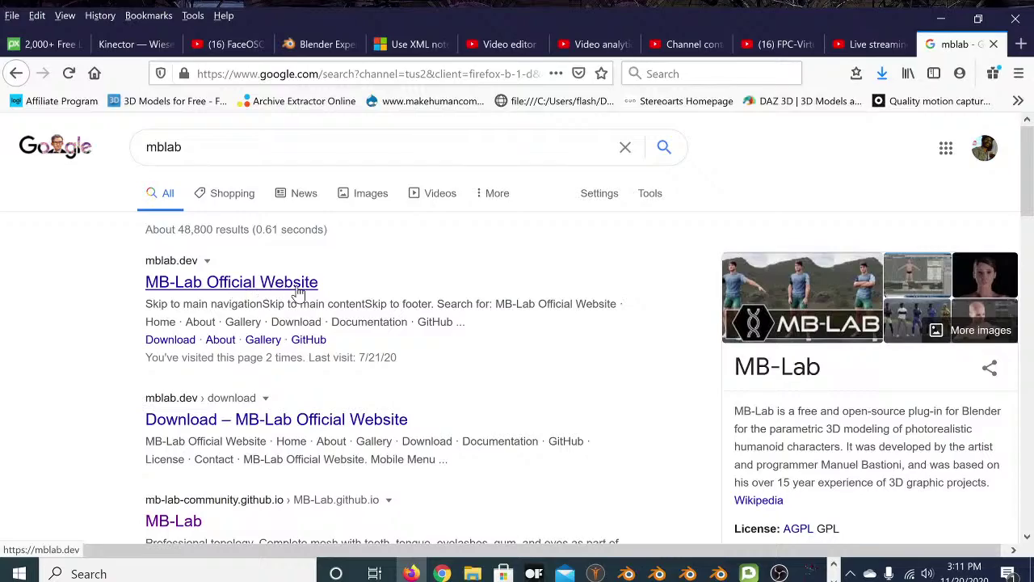
scroll(300, 293, down, 2)
click(255, 338)
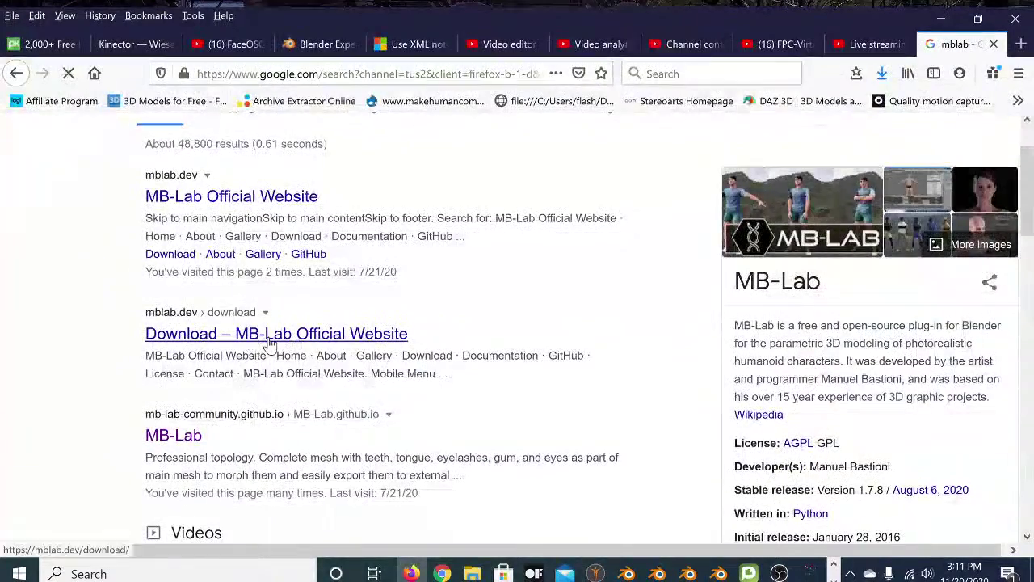
click(321, 337)
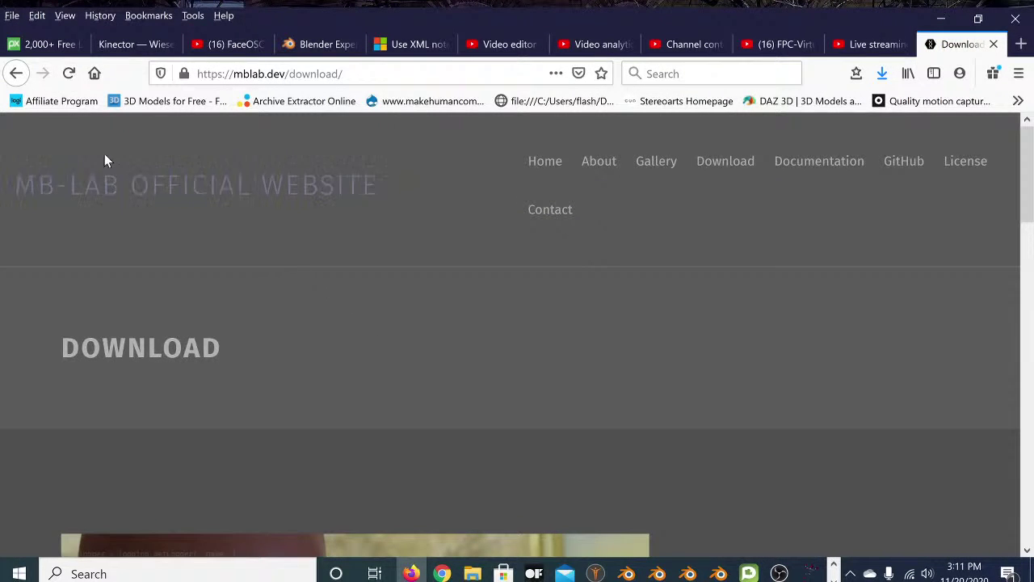
Look through the MB-Lab versions on the download page and return to the search results
scroll(110, 243, down, 4)
scroll(107, 266, down, 4)
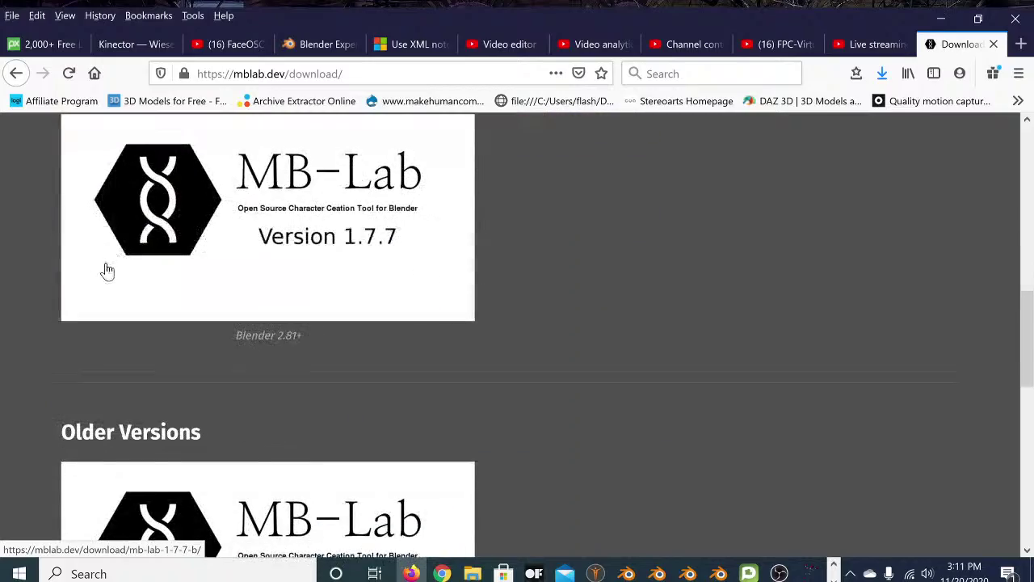
scroll(247, 208, down, 4)
scroll(171, 329, up, 5)
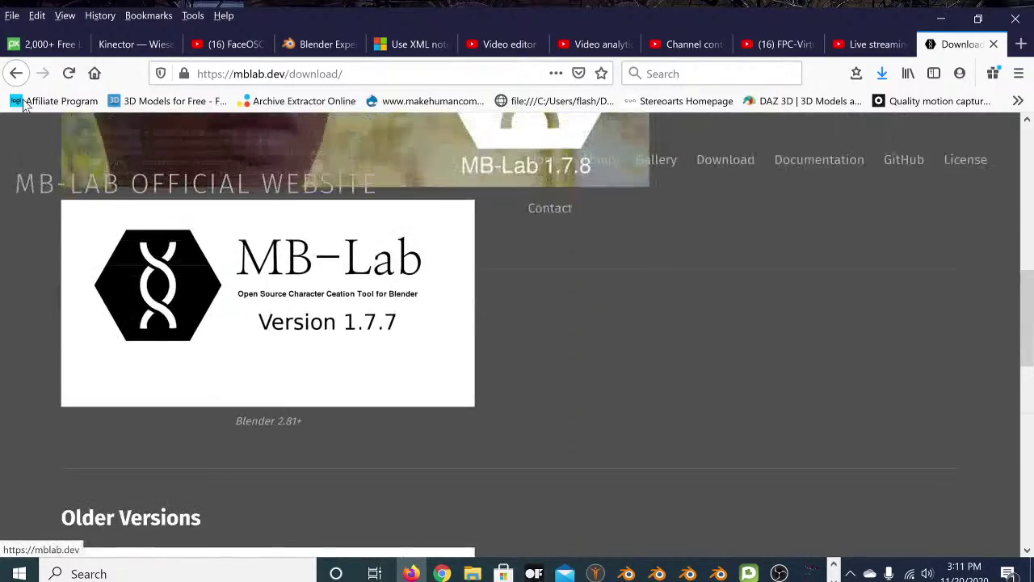
click(17, 73)
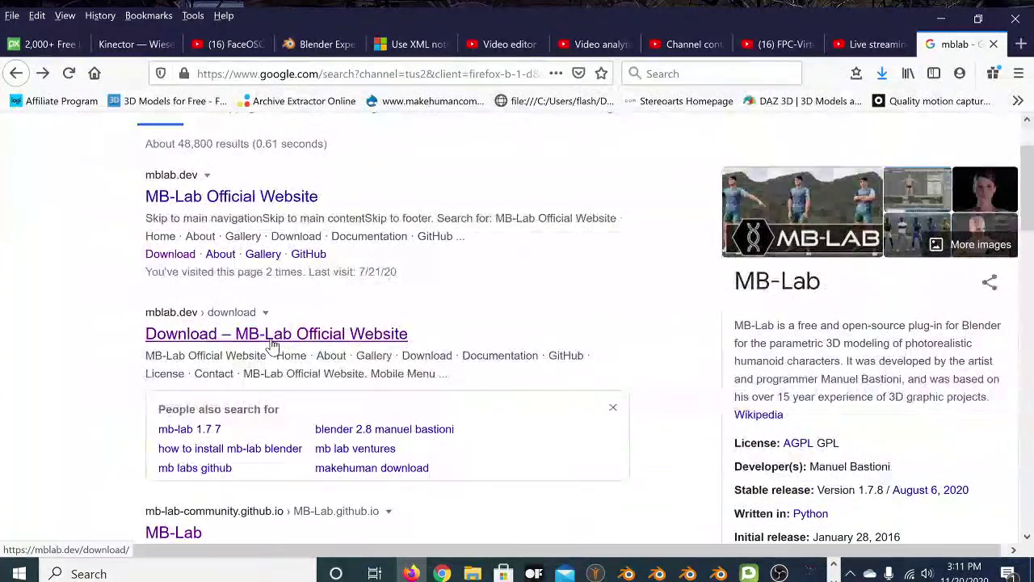
Open the MB-Lab community GitHub site from the search results and look through its Features section
scroll(186, 307, down, 3)
click(179, 278)
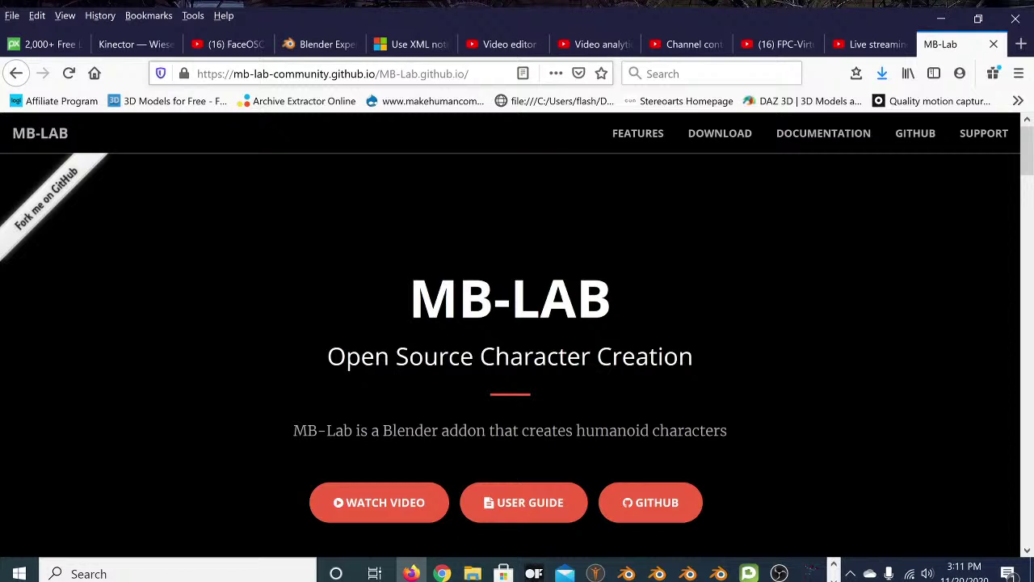
scroll(447, 361, down, 2)
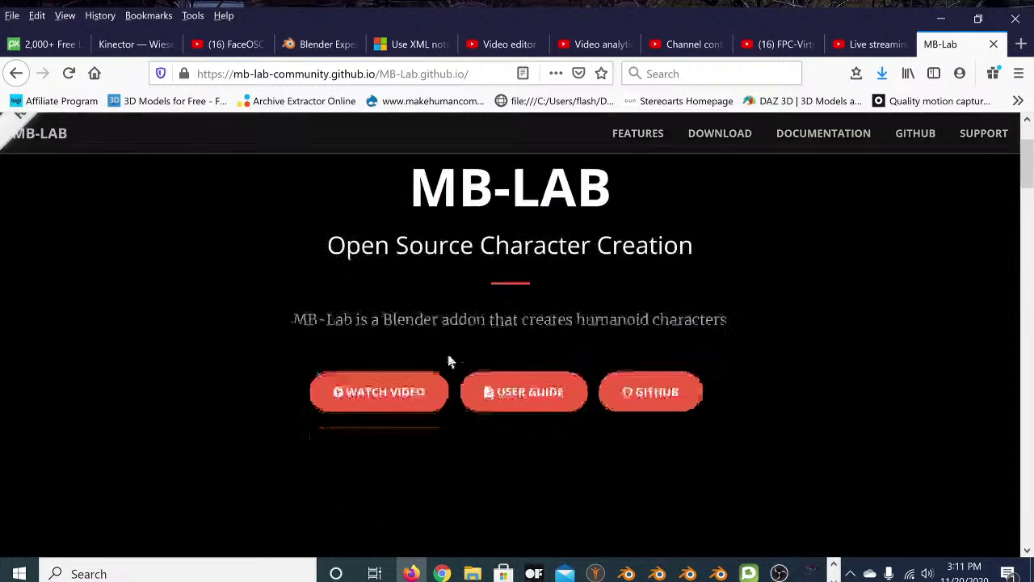
scroll(691, 319, down, 5)
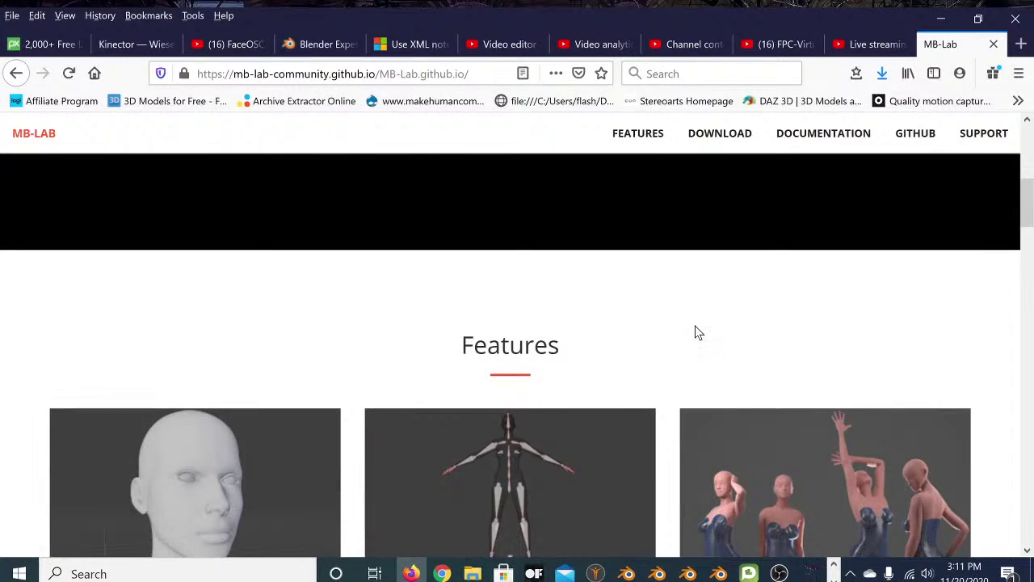
scroll(695, 327, down, 3)
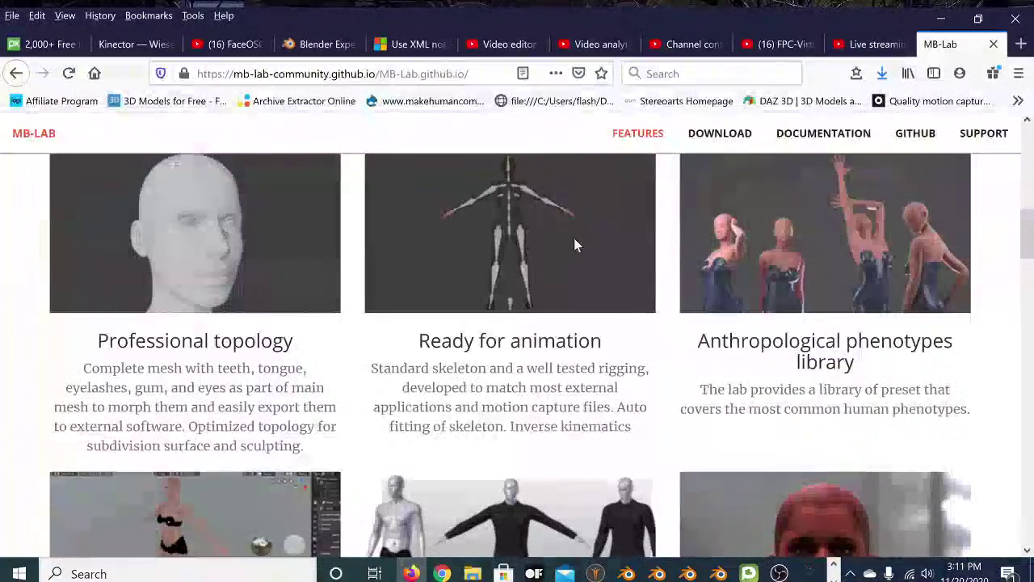
Look through the remaining MB-Lab features and go to the site's Download section with the Blender packages
scroll(759, 275, down, 3)
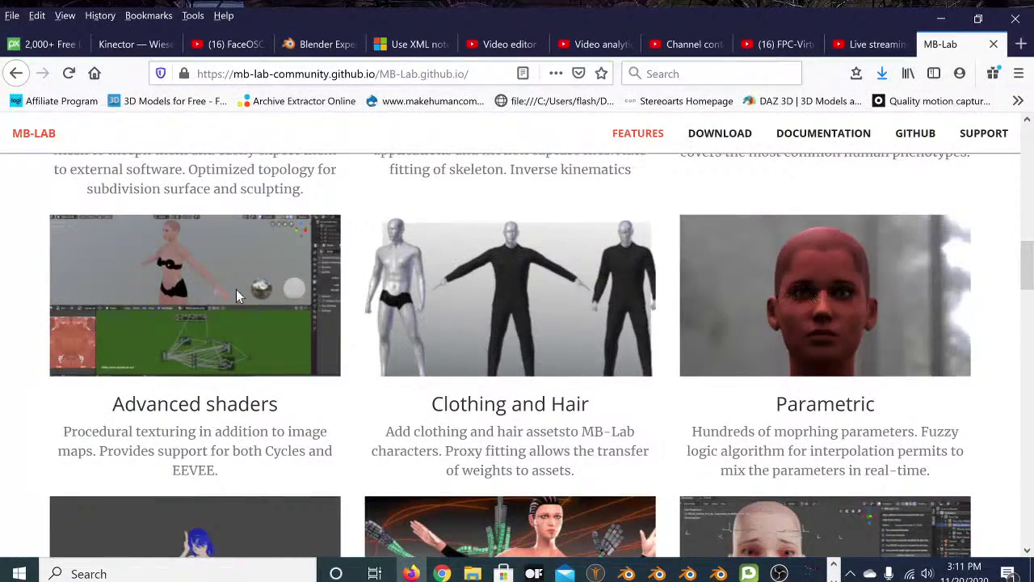
scroll(255, 292, down, 5)
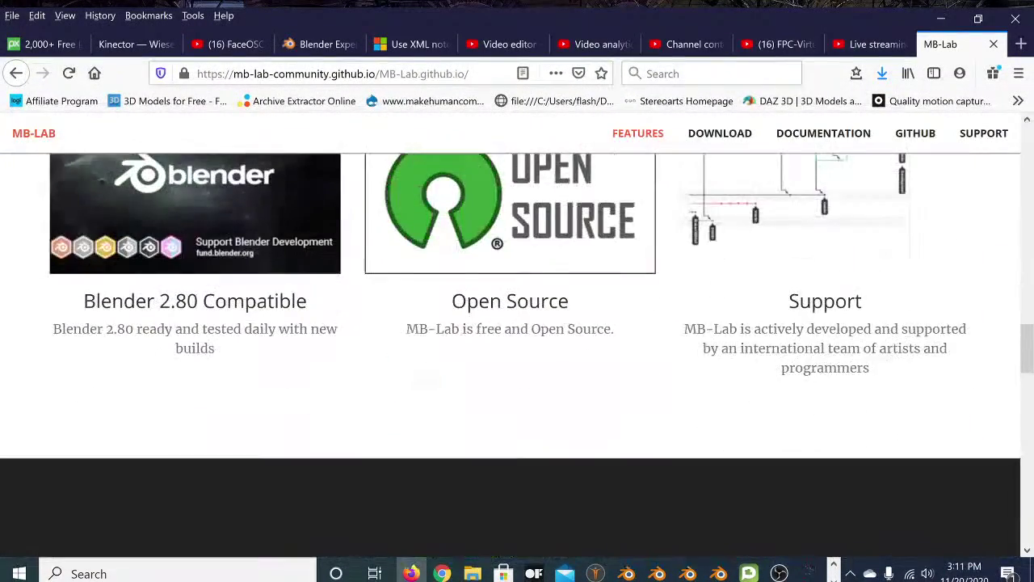
scroll(395, 290, up, 15)
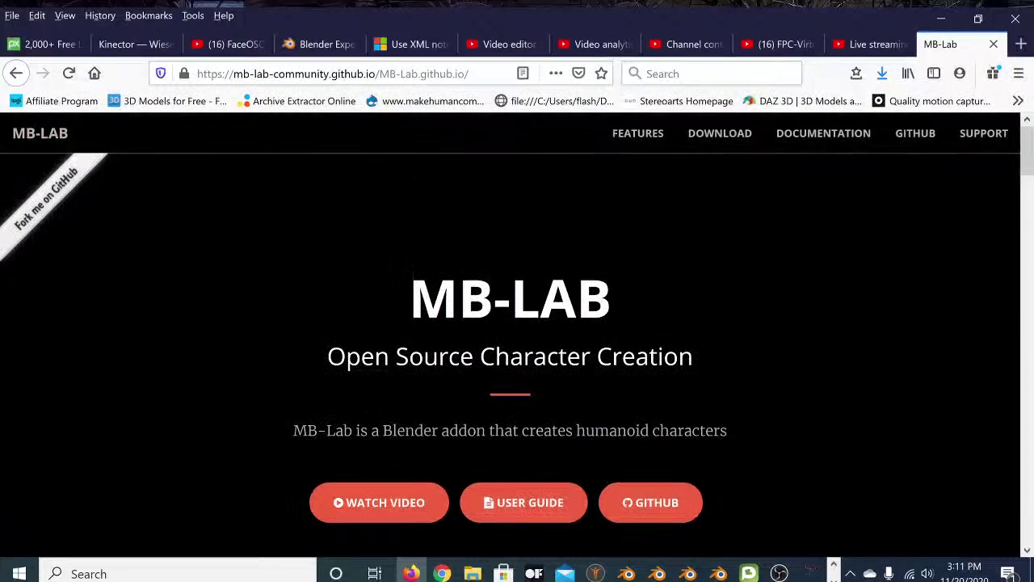
click(727, 138)
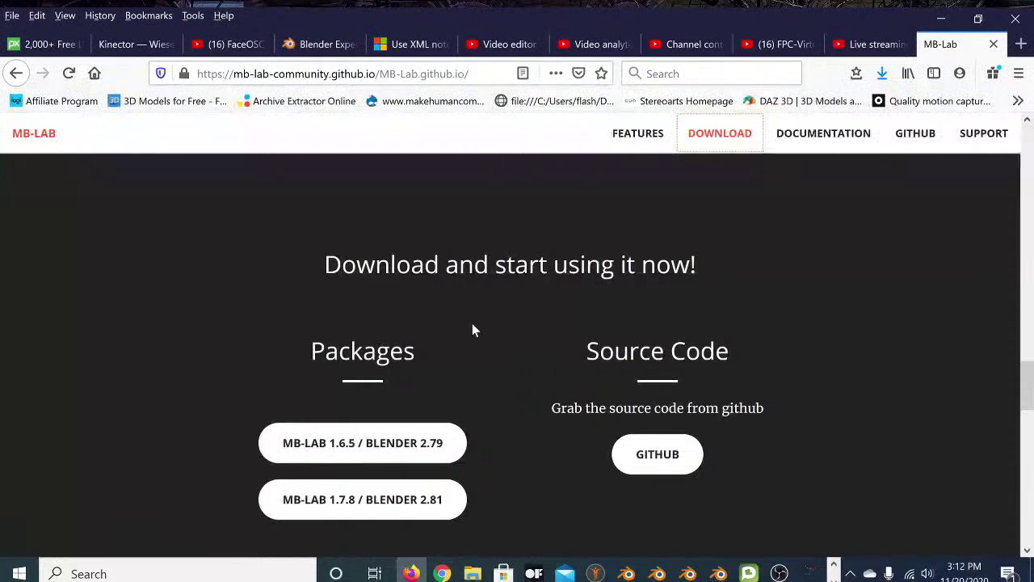
scroll(420, 348, down, 1)
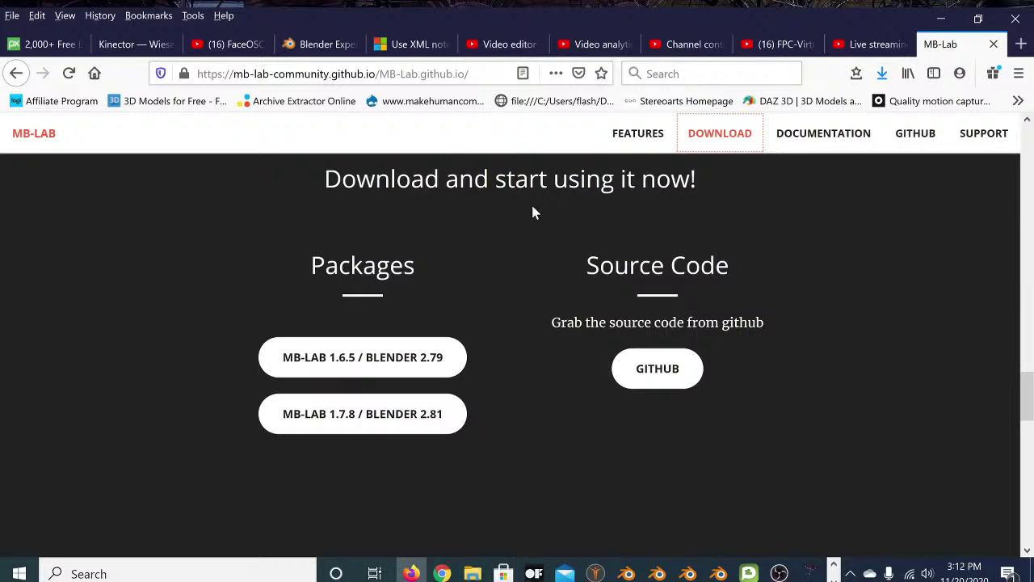
Switch back to Blender and expand MB-Lab's Finalize Tools for the anime character
click(873, 44)
click(776, 45)
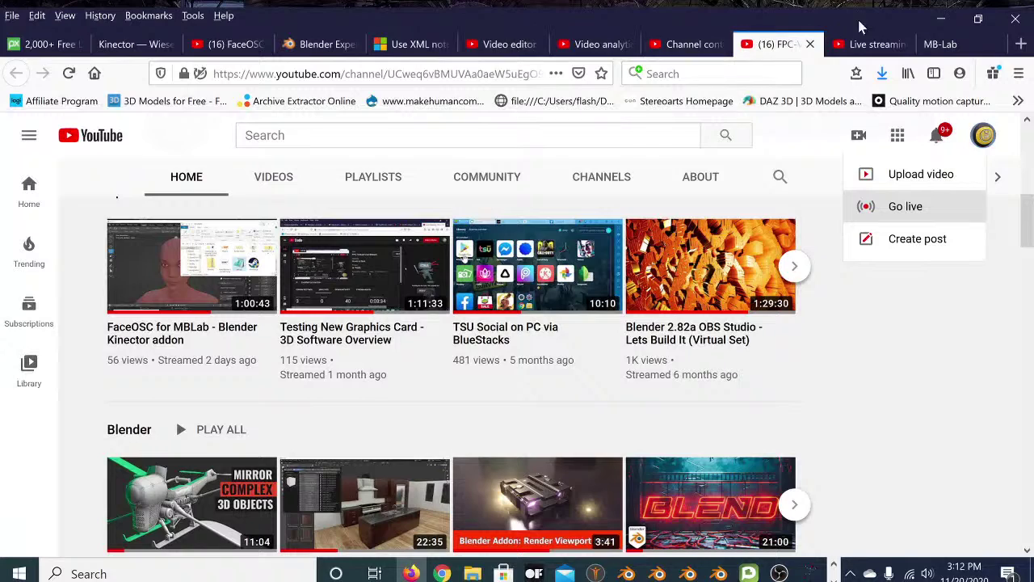
click(941, 18)
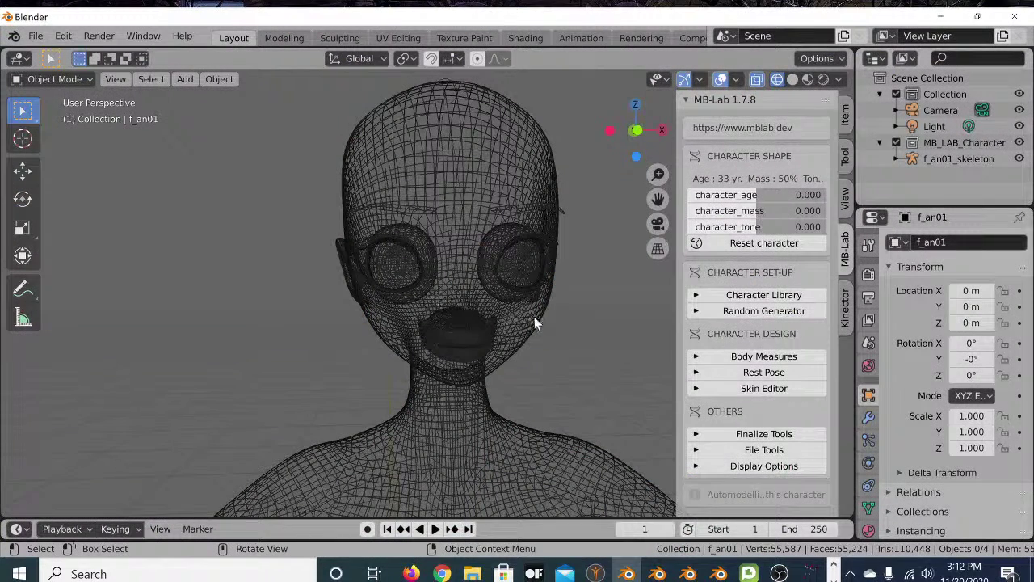
click(696, 434)
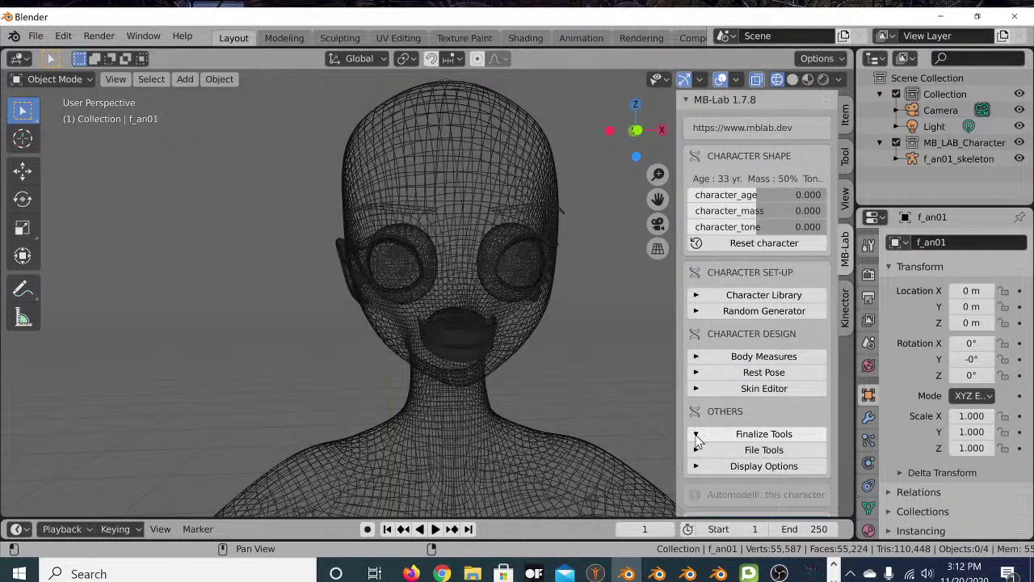
scroll(701, 432, down, 5)
scroll(708, 429, down, 1)
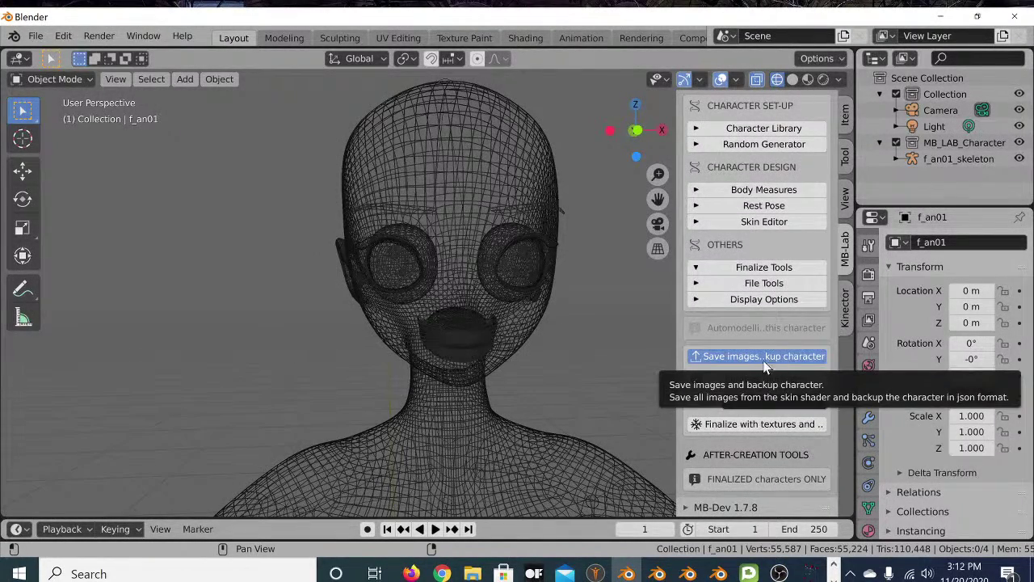
Turn off saving images and backup, widen the sidebar, and finalize the character with no prefix
click(754, 357)
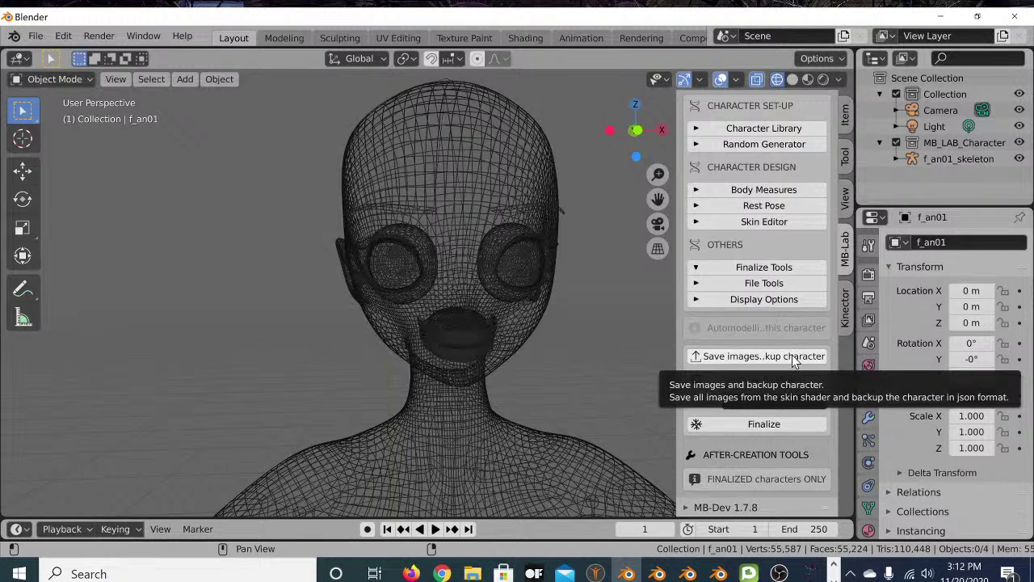
drag(677, 306, 575, 306)
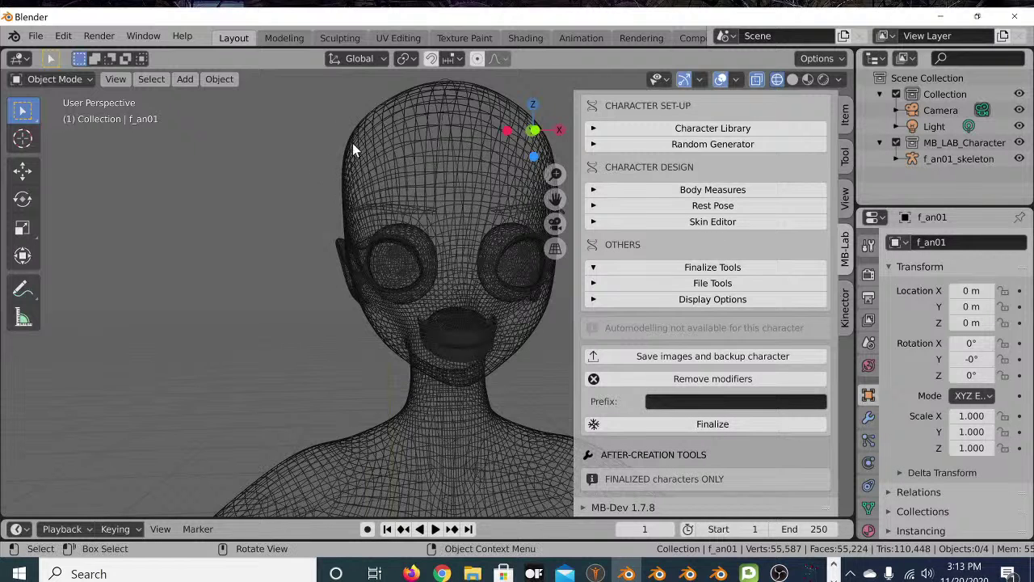
click(724, 425)
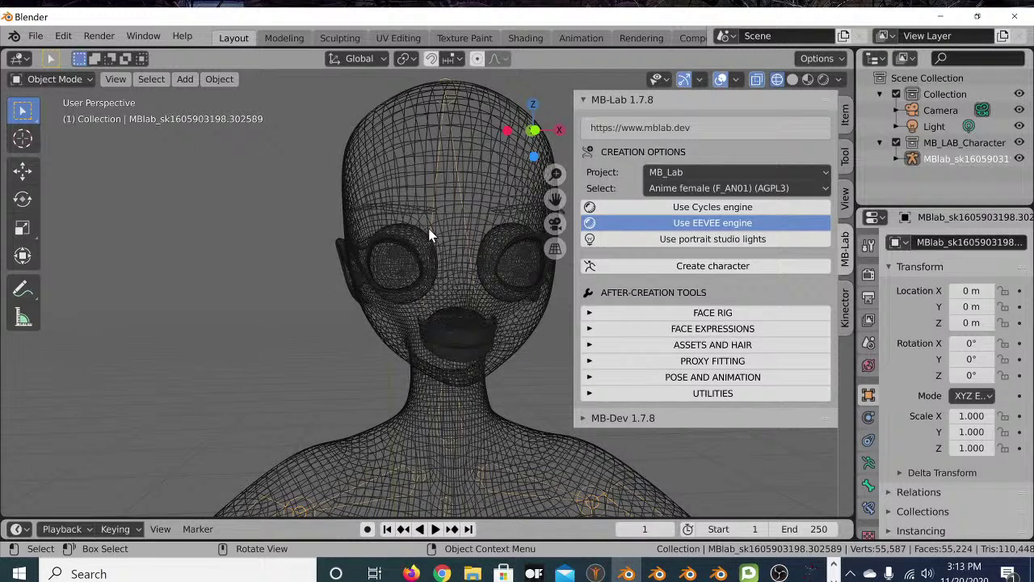
Inspect the finalized character's head and upper body, and bring up the Kinector add-on settings
scroll(425, 186, down, 4)
middle_drag(364, 305, 374, 292)
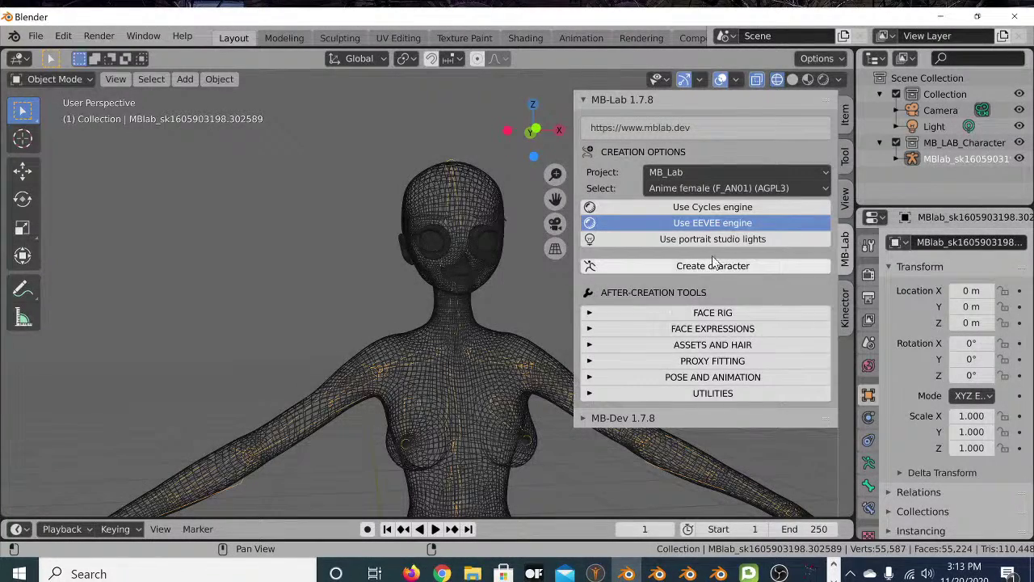
scroll(455, 270, up, 3)
scroll(455, 273, down, 3)
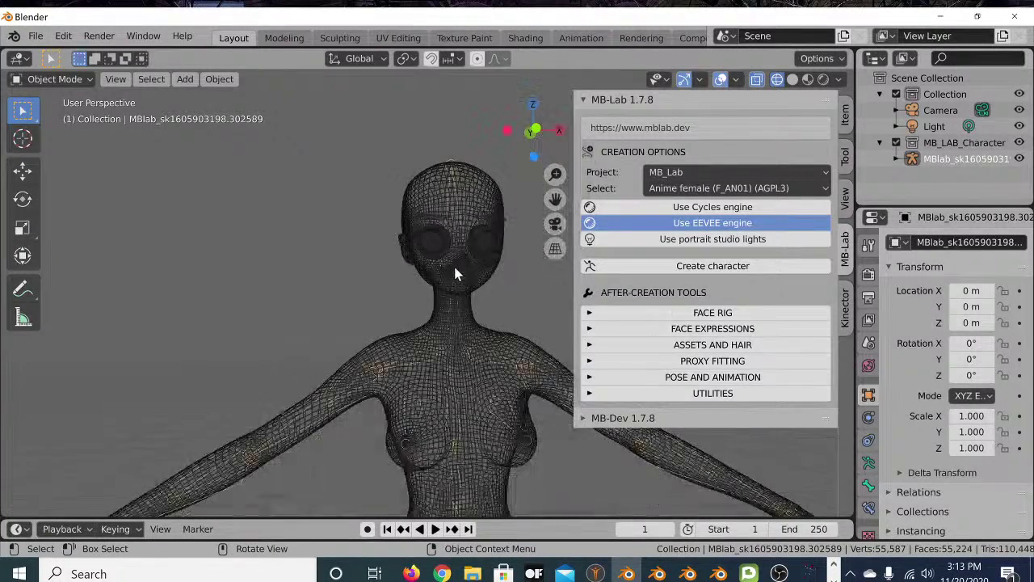
scroll(454, 237, up, 2)
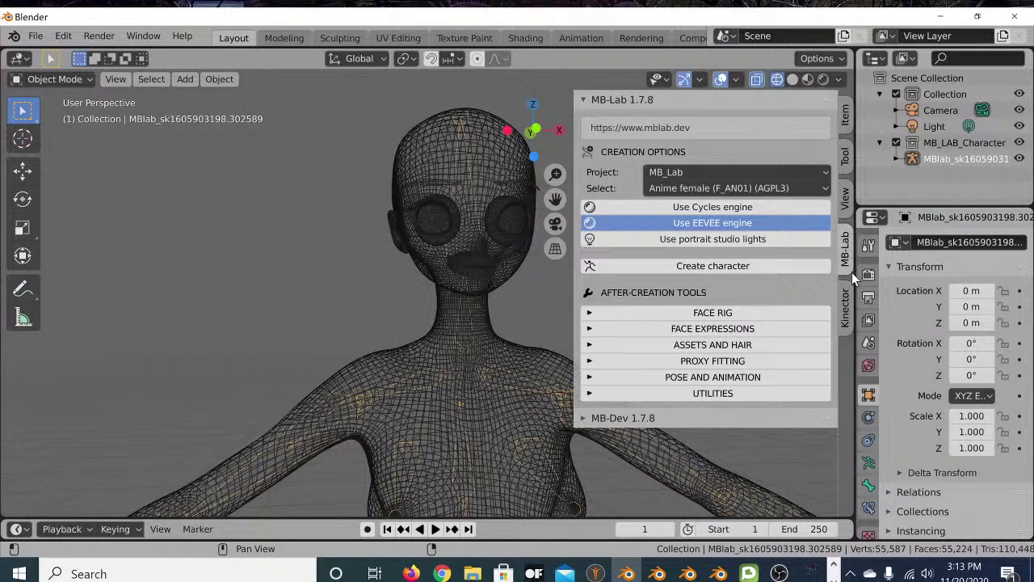
click(848, 303)
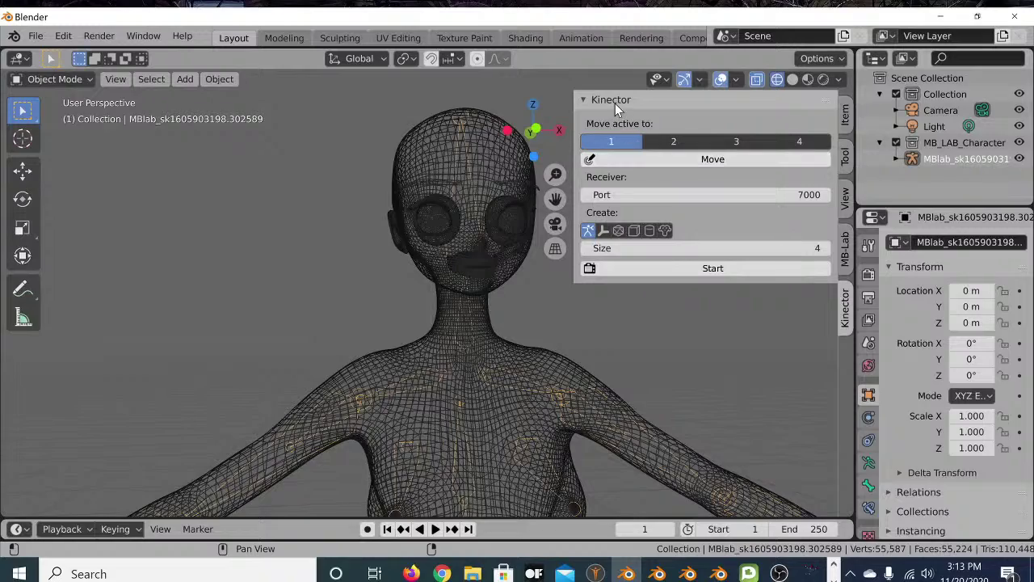
click(412, 574)
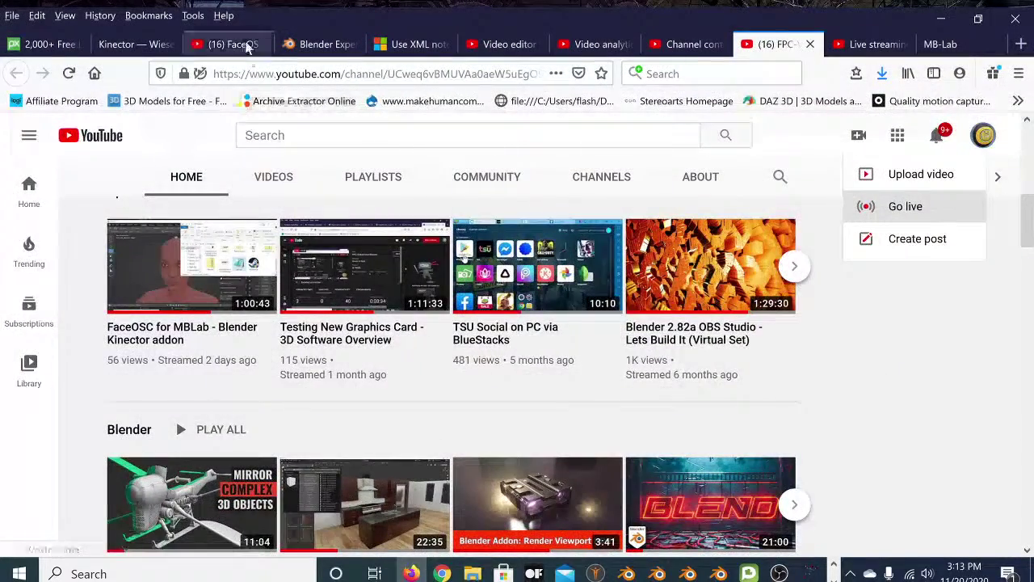
click(242, 45)
scroll(263, 380, down, 3)
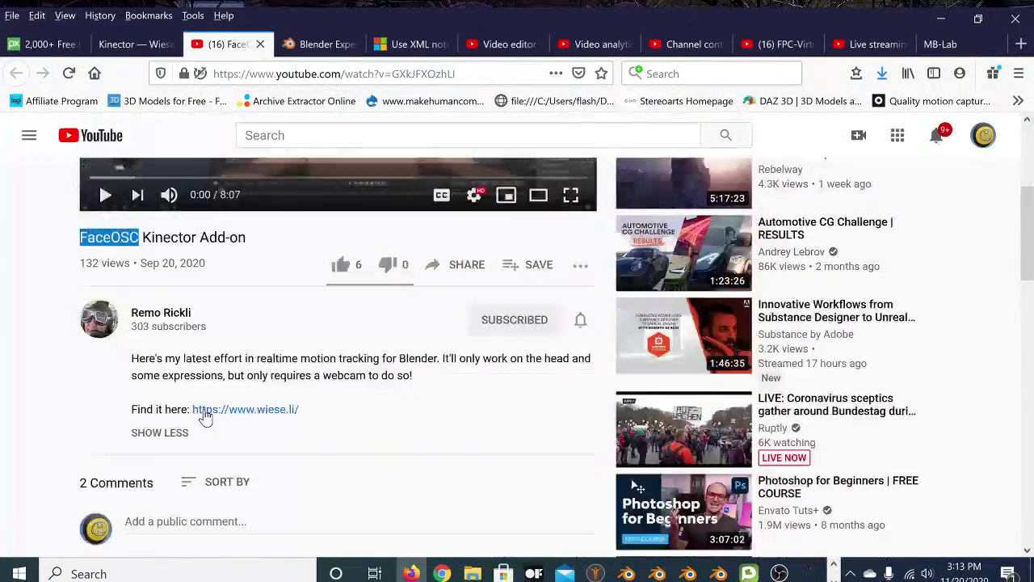
click(258, 409)
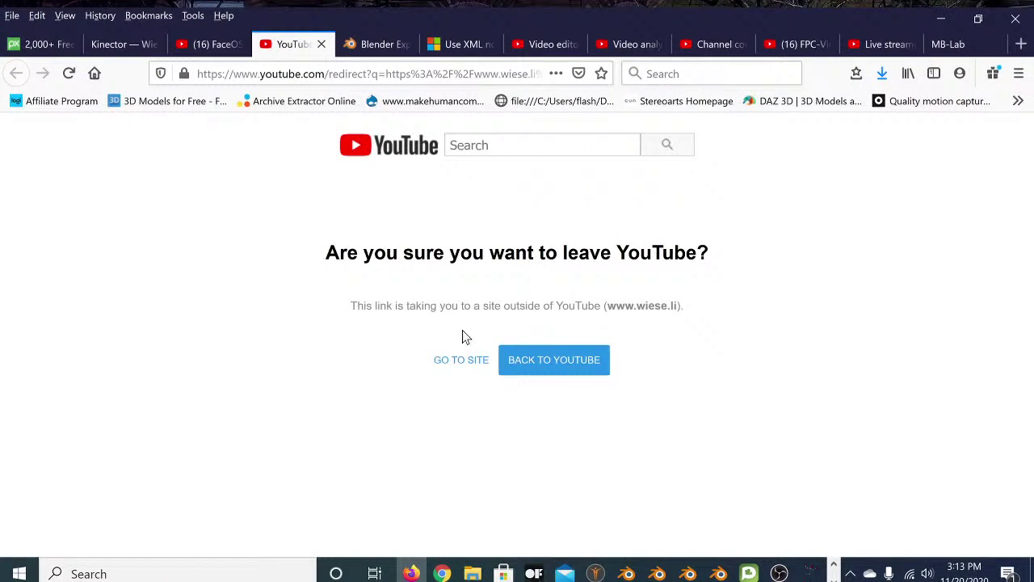
click(457, 368)
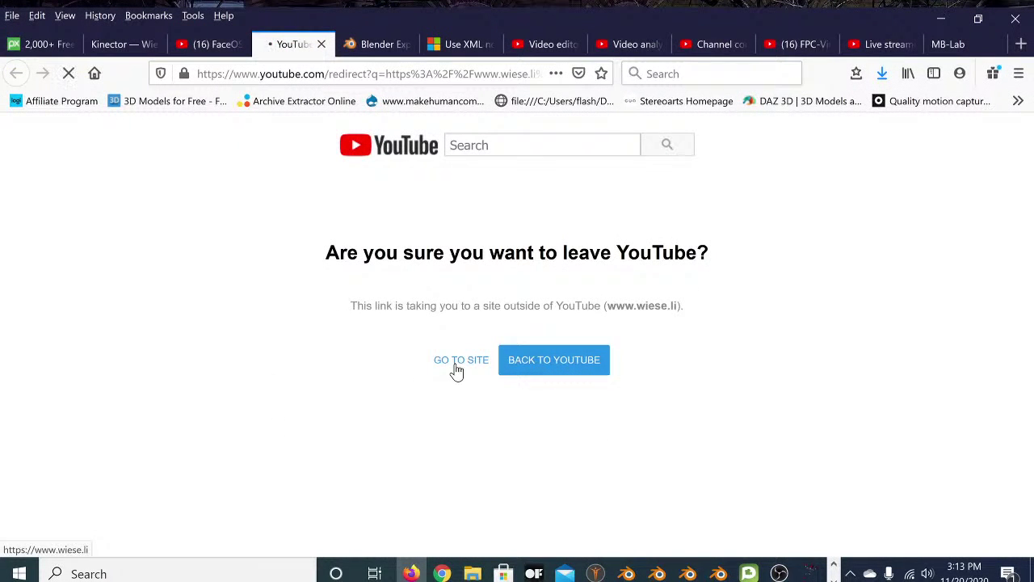
scroll(436, 372, down, 5)
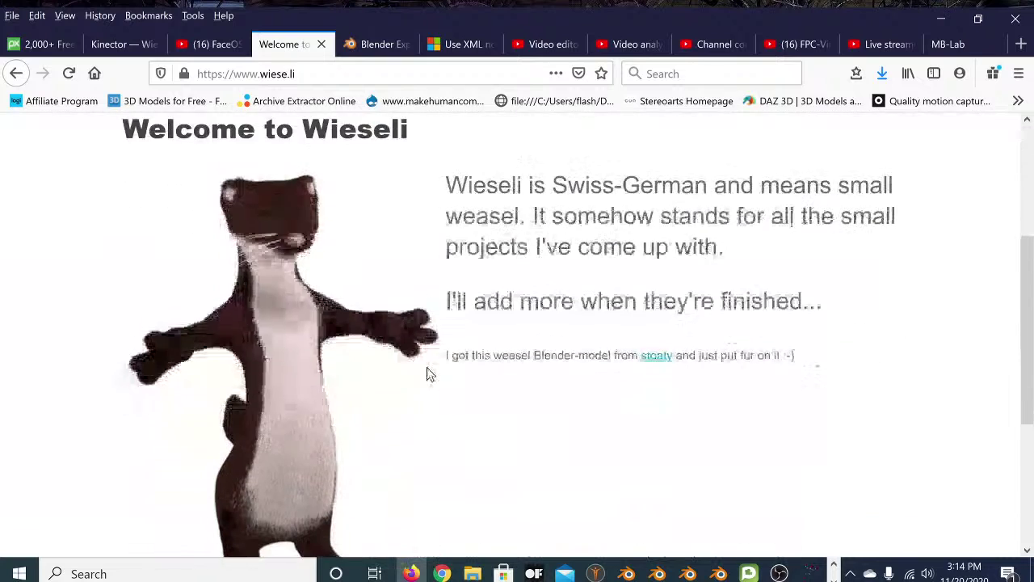
scroll(427, 373, down, 2)
scroll(426, 373, up, 6)
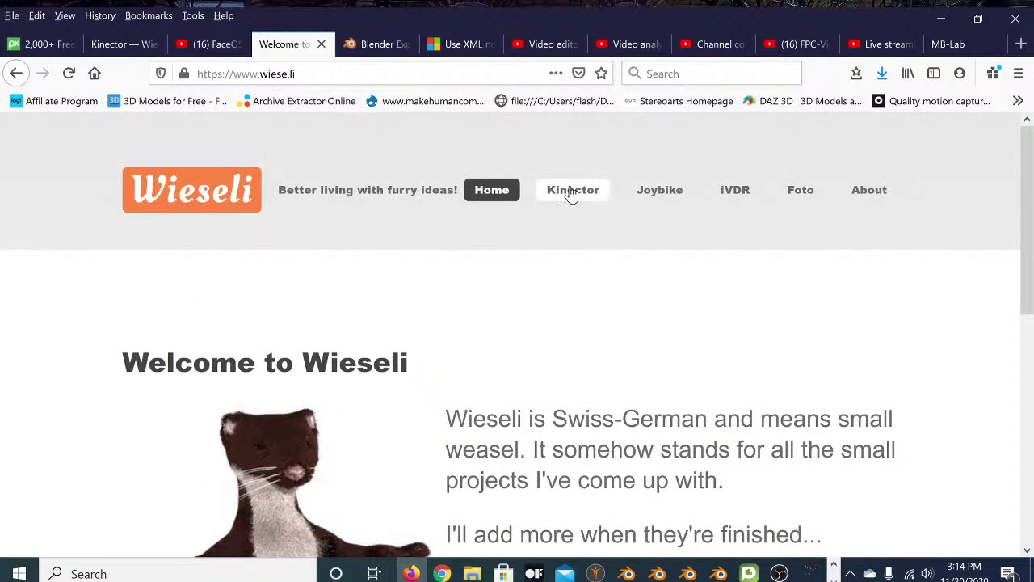
Find the FaceOSC Kinector instructions on the site's Kinector page, and request the updated Kinector add-on download without saving it
click(571, 194)
scroll(338, 388, down, 3)
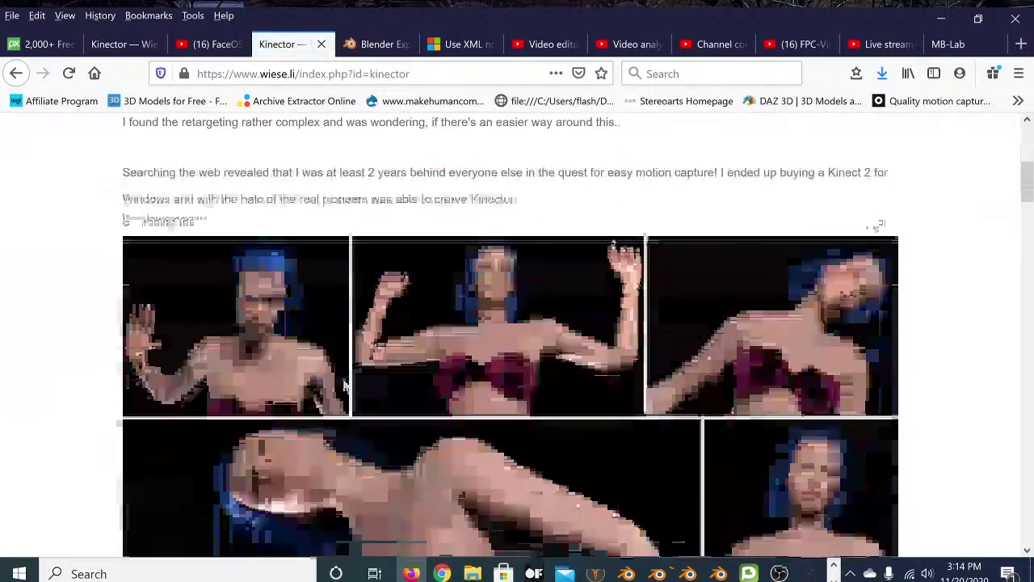
scroll(353, 377, down, 15)
scroll(353, 382, down, 10)
scroll(330, 386, down, 4)
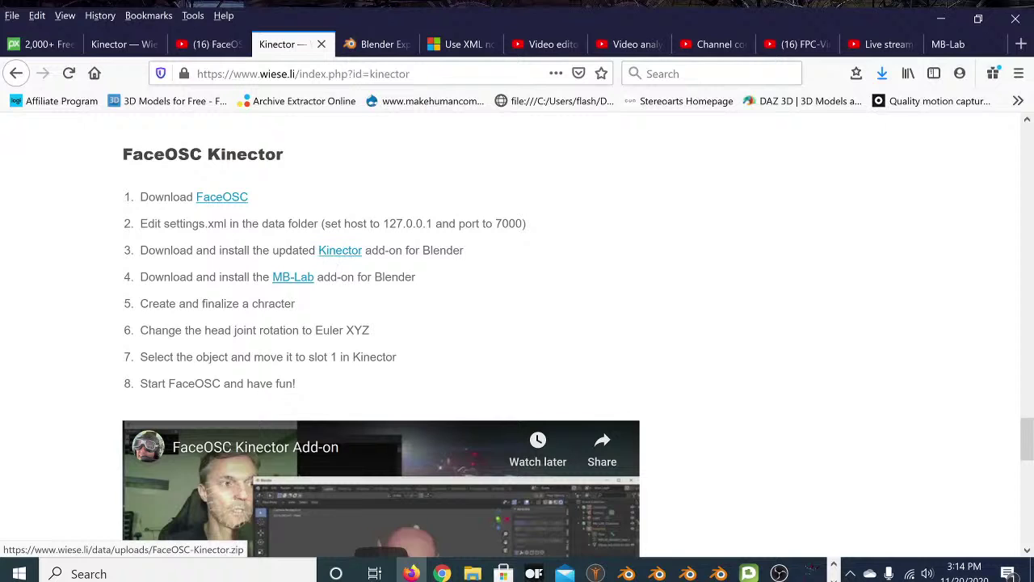
click(340, 252)
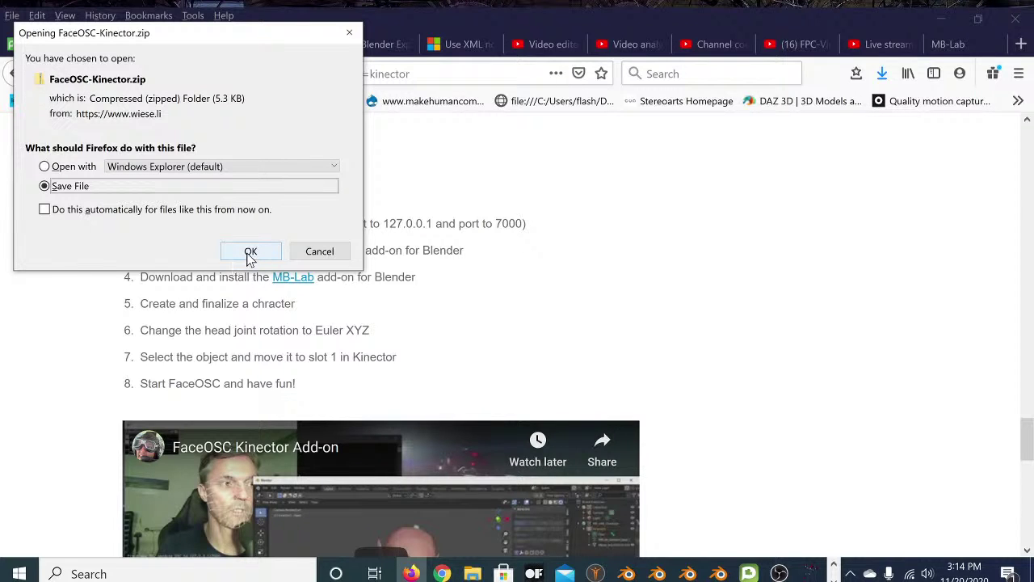
click(320, 252)
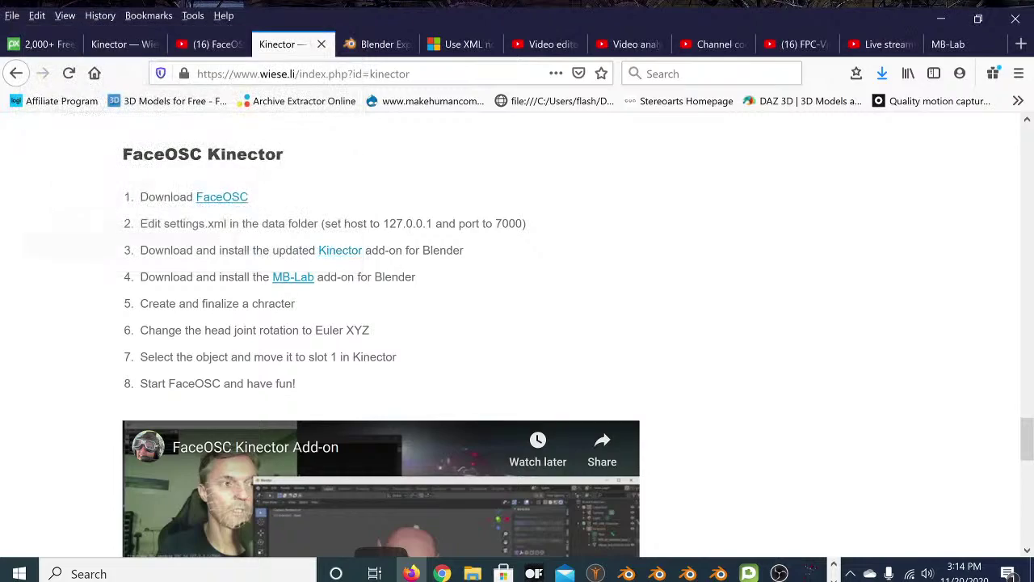
Switch to Blender and open the add-on preferences
click(626, 574)
click(63, 36)
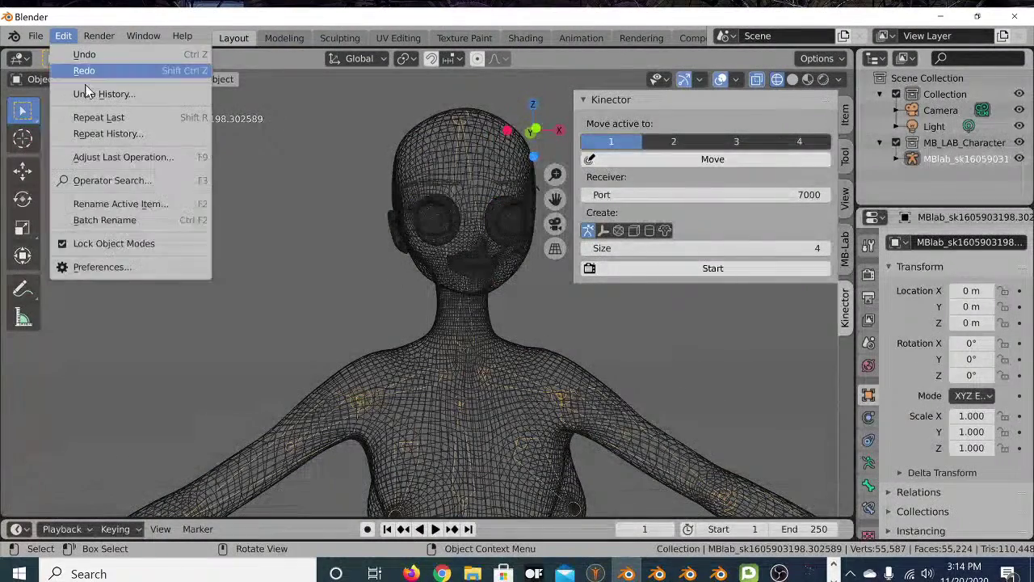
click(137, 273)
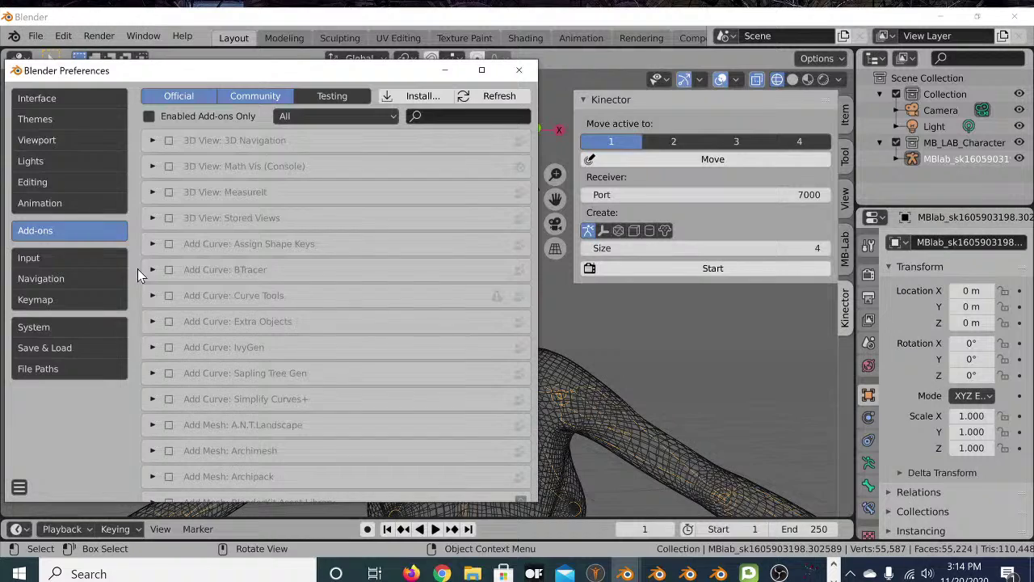
Start an add-on installation, select FaceOSC-Kinector.zip in 3D Objects\Blender\Add-ons, and cancel without installing it
click(417, 96)
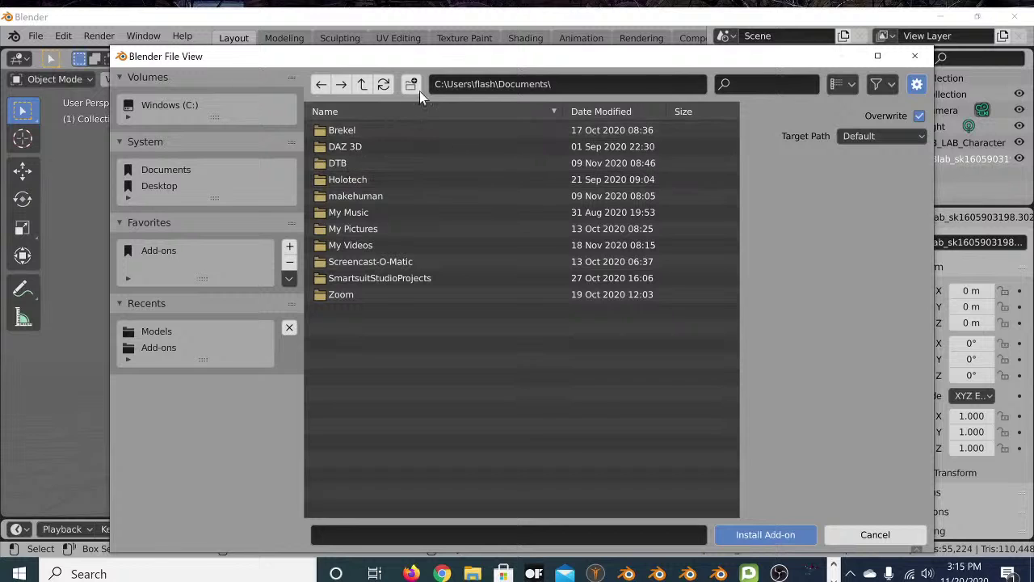
click(366, 86)
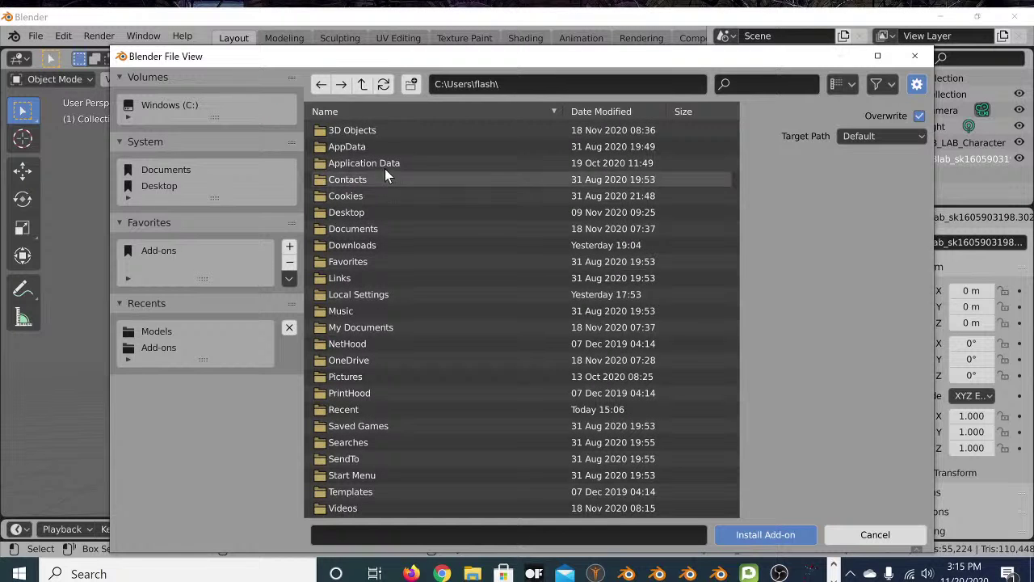
double_click(349, 131)
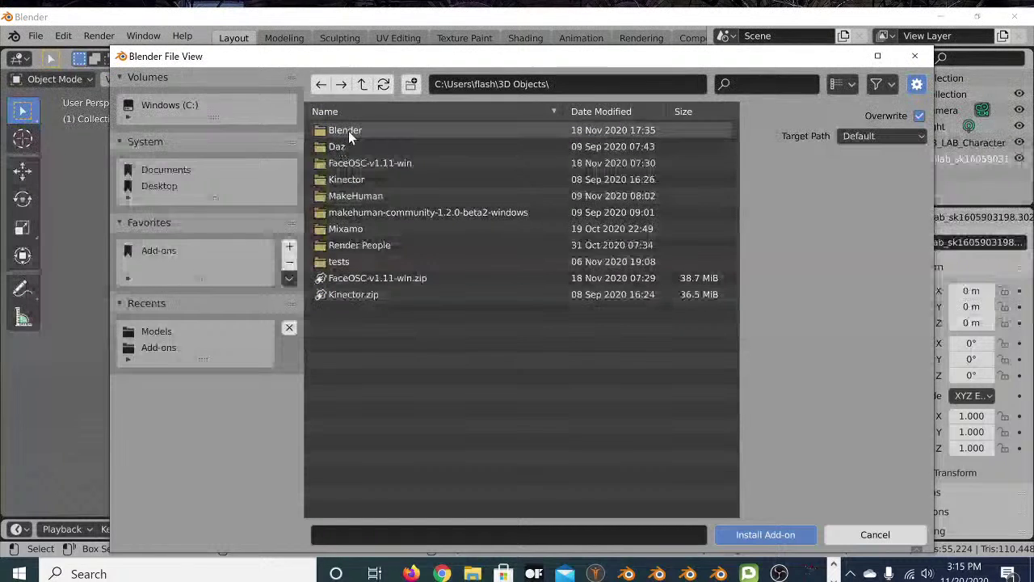
double_click(348, 130)
double_click(366, 134)
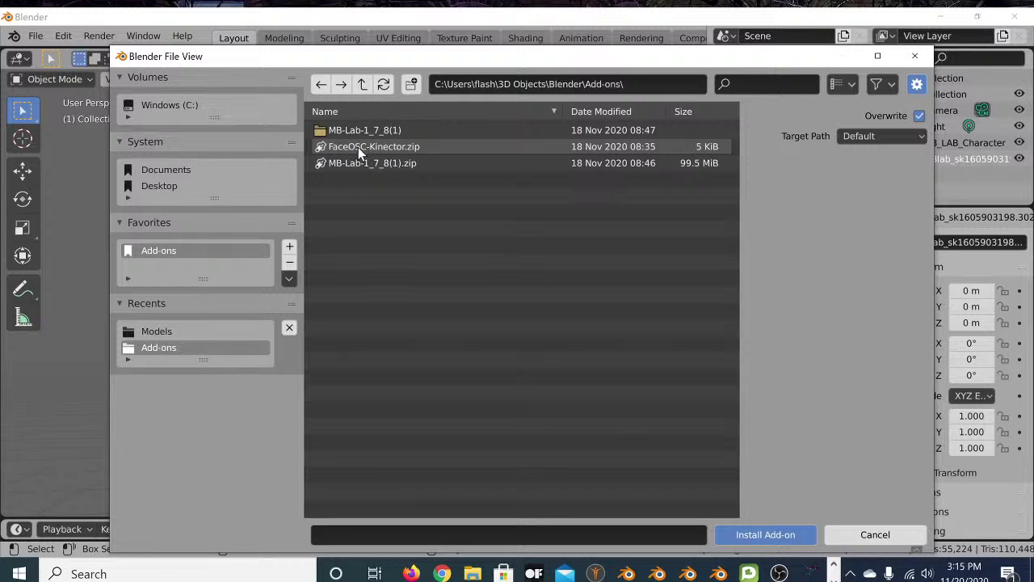
click(426, 149)
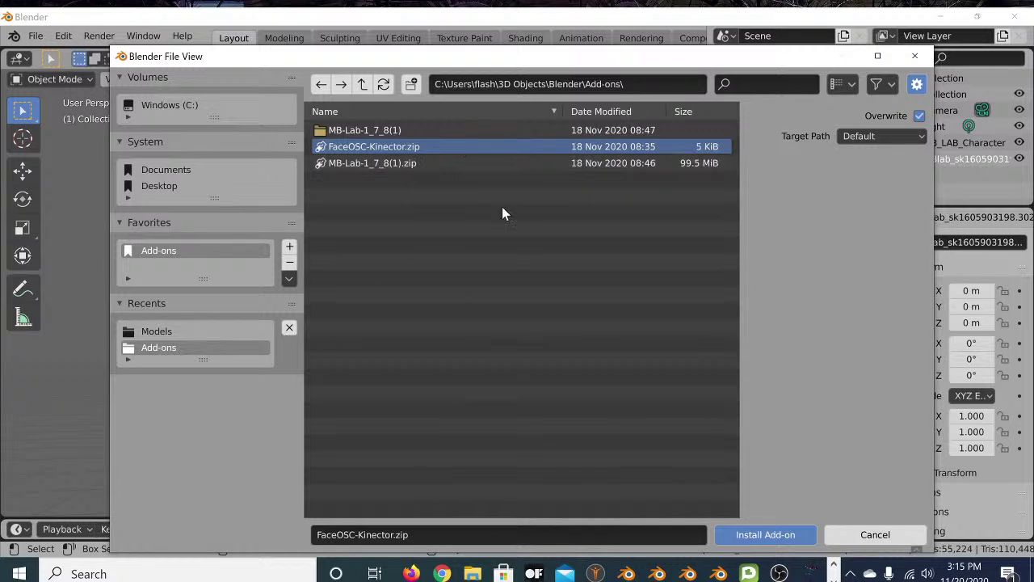
click(362, 85)
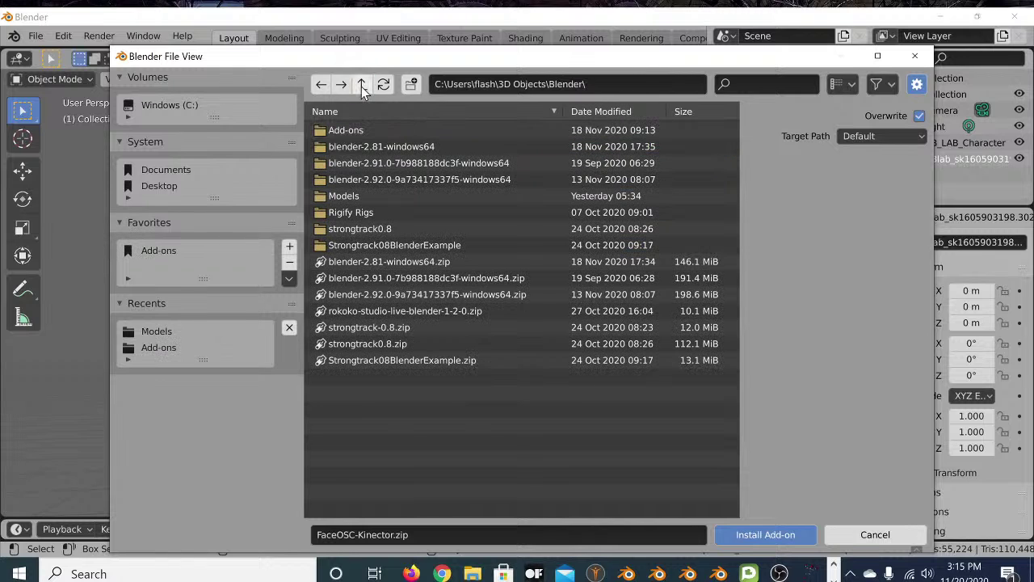
click(873, 535)
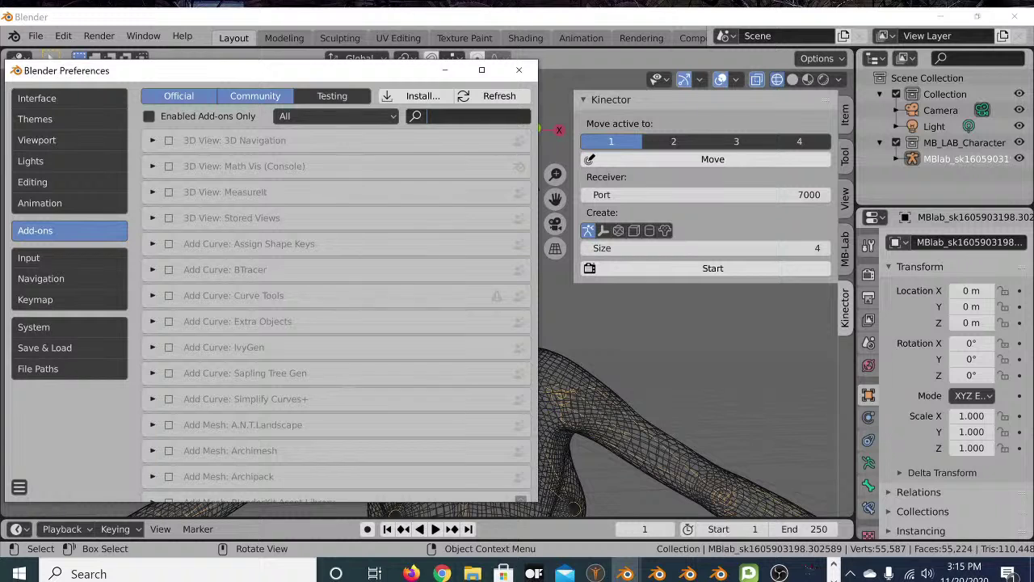
text(face)
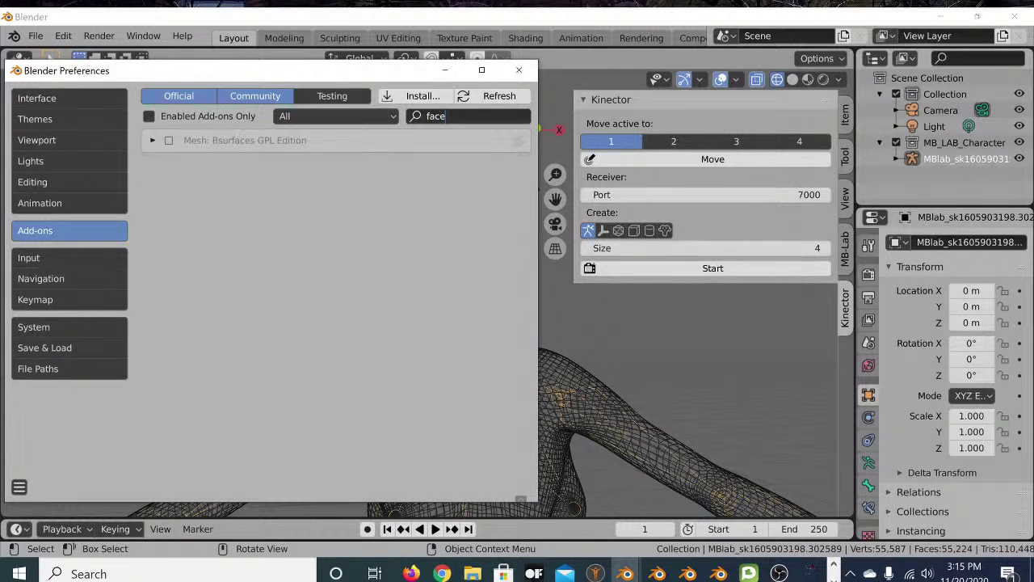
key(BackSpace)
key(BackSpace)
key(BackSpace)
key(BackSpace)
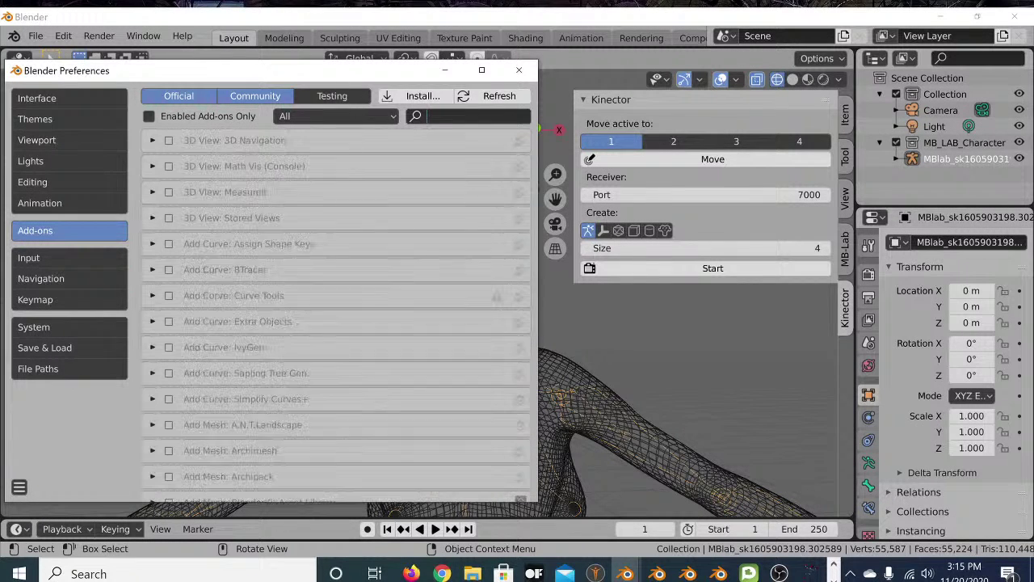
Search the add-ons for "kine", check the details of Animation: Kinector Receiver, and close the preferences
text(kine)
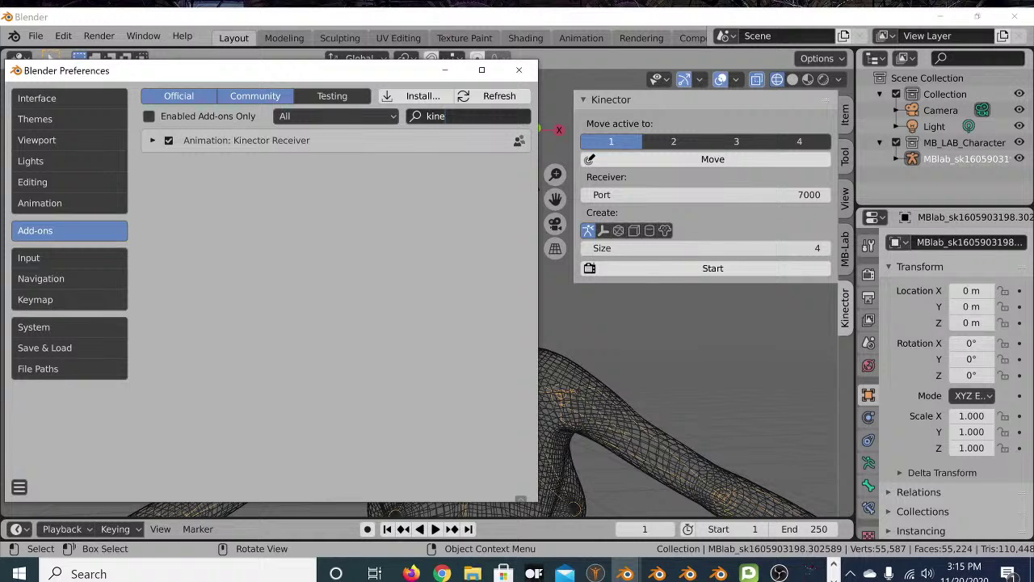
click(152, 141)
click(152, 141)
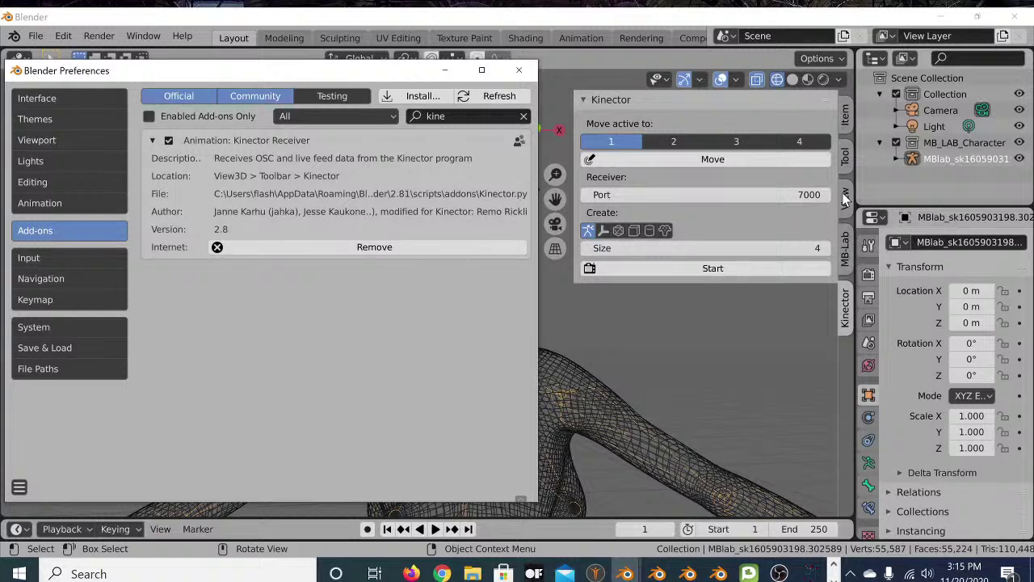
click(519, 70)
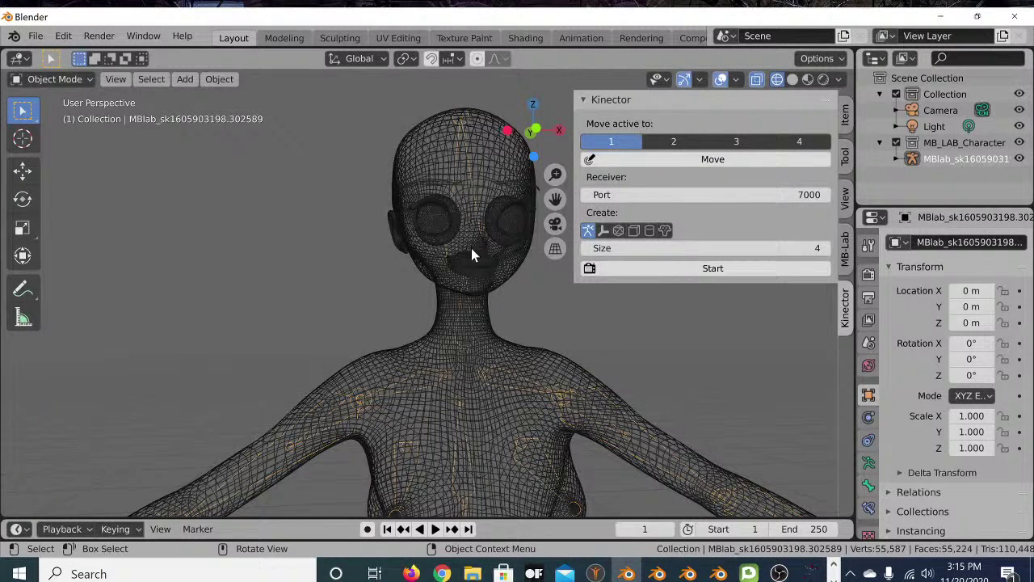
Show the character in Solid and Material Preview shading, and select its armature by the bone tip above the head
middle_drag(461, 117, 480, 245)
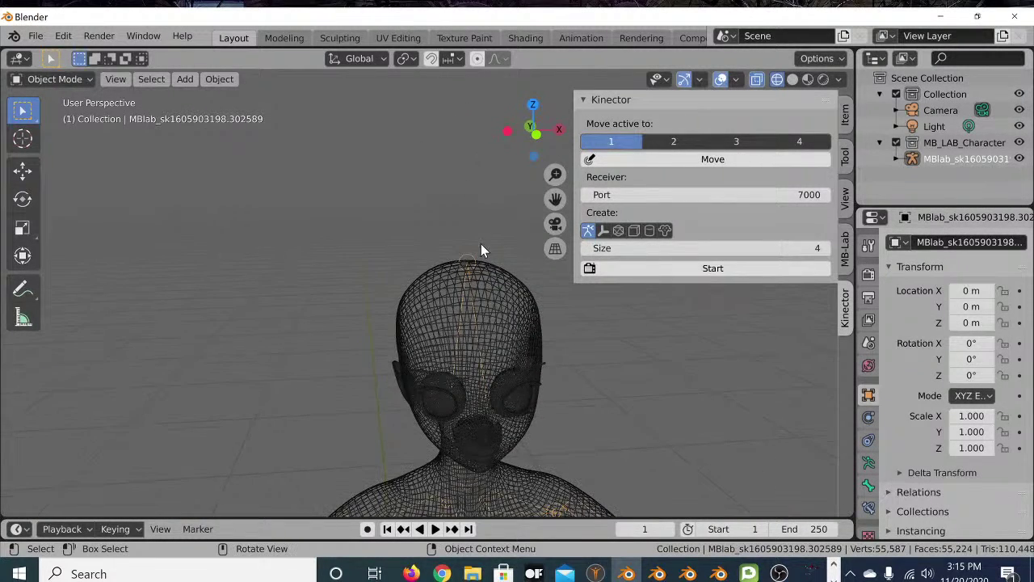
click(369, 265)
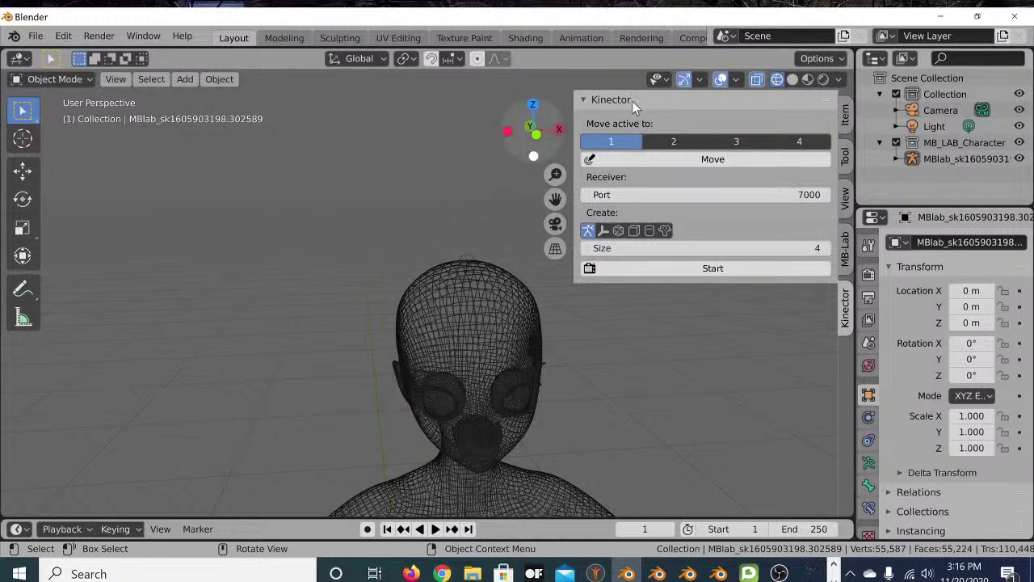
click(792, 78)
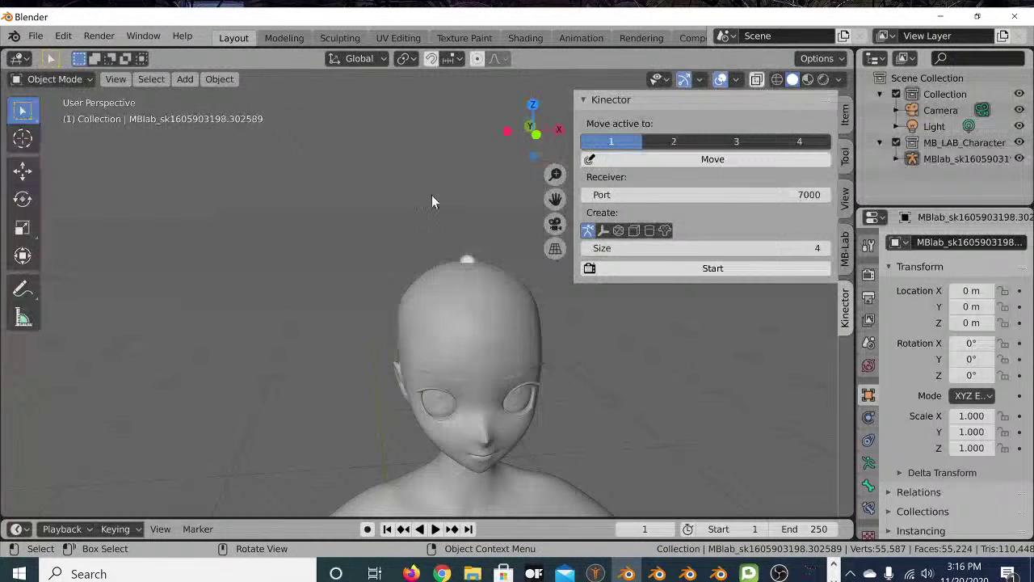
click(806, 79)
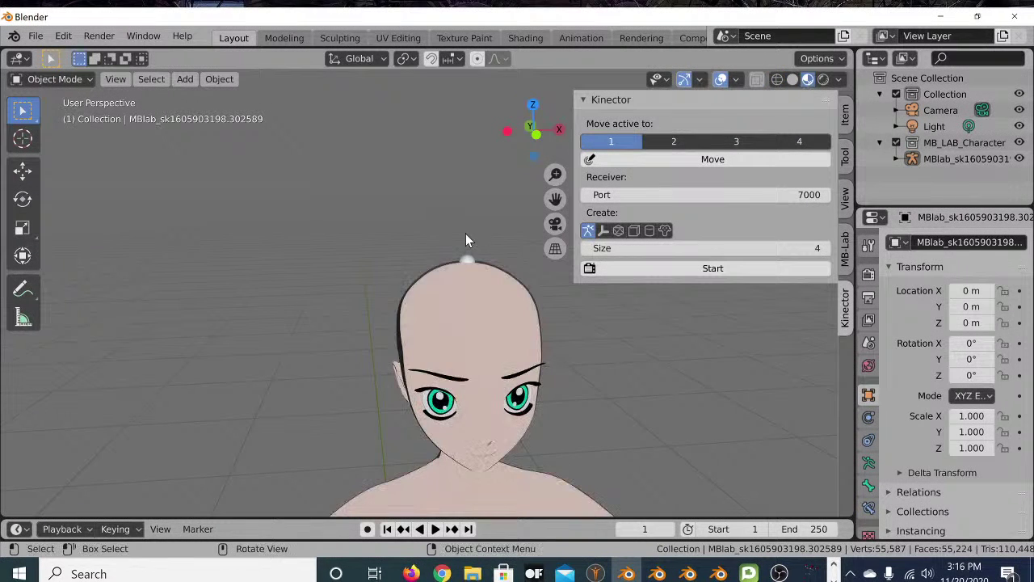
scroll(393, 236, up, 2)
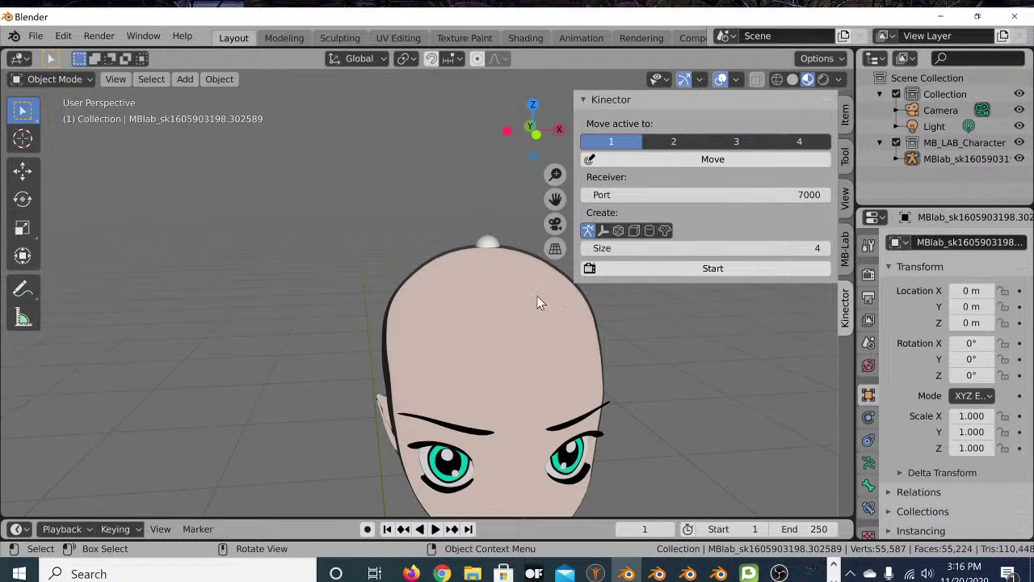
scroll(431, 259, up, 3)
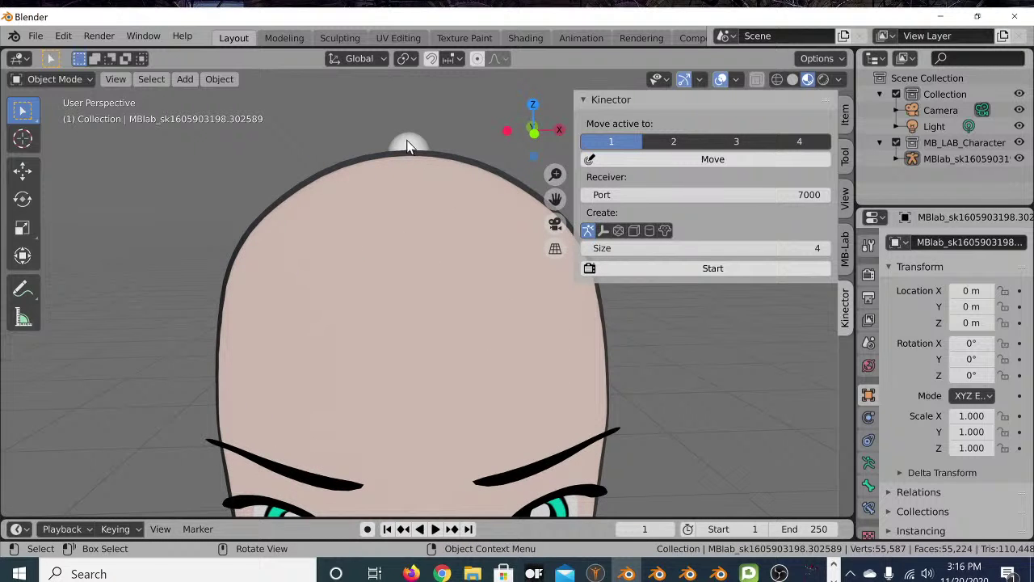
click(408, 145)
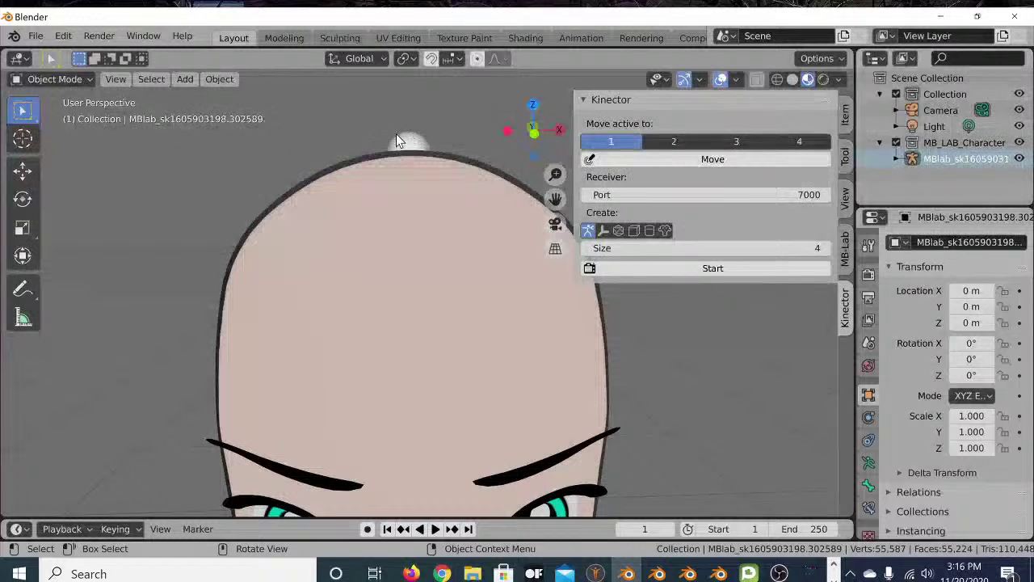
Show the character in wireframe, assign its armature to Kinector slot 1 with Move, and start the receiver
click(776, 80)
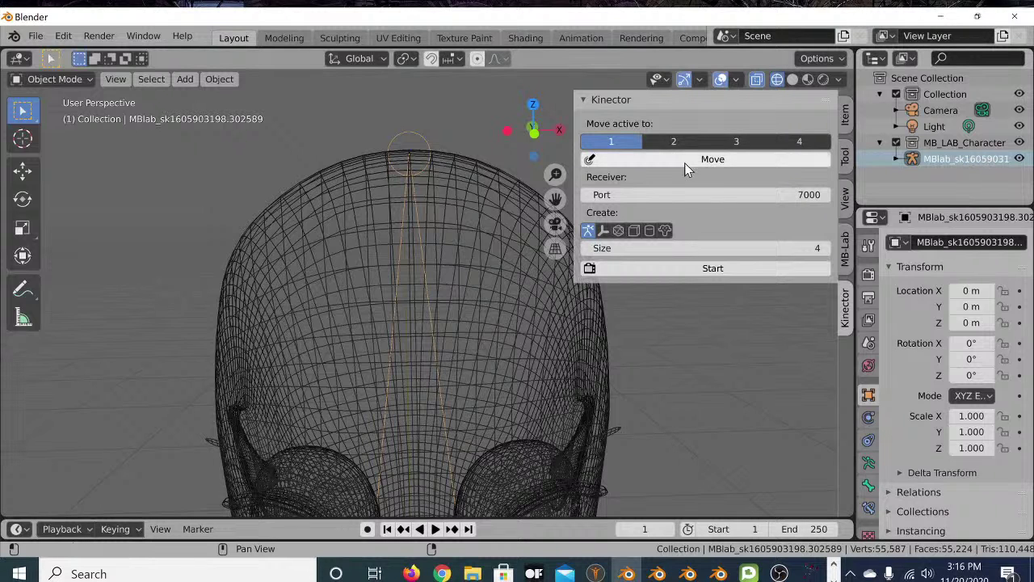
click(720, 161)
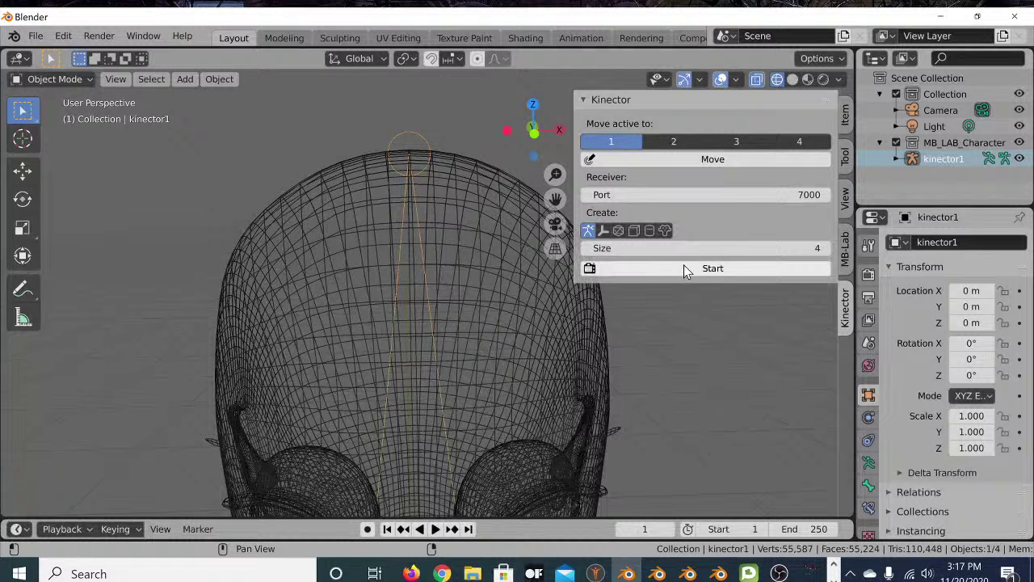
click(714, 269)
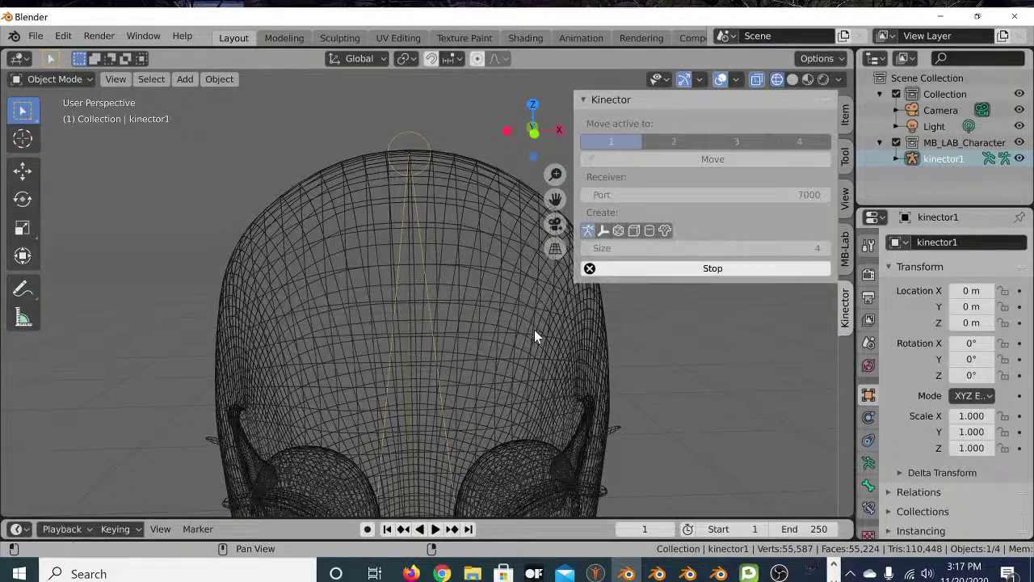
Inspect the live facial capture on the wireframe face, and show the character in Material Preview shading
scroll(533, 340, down, 4)
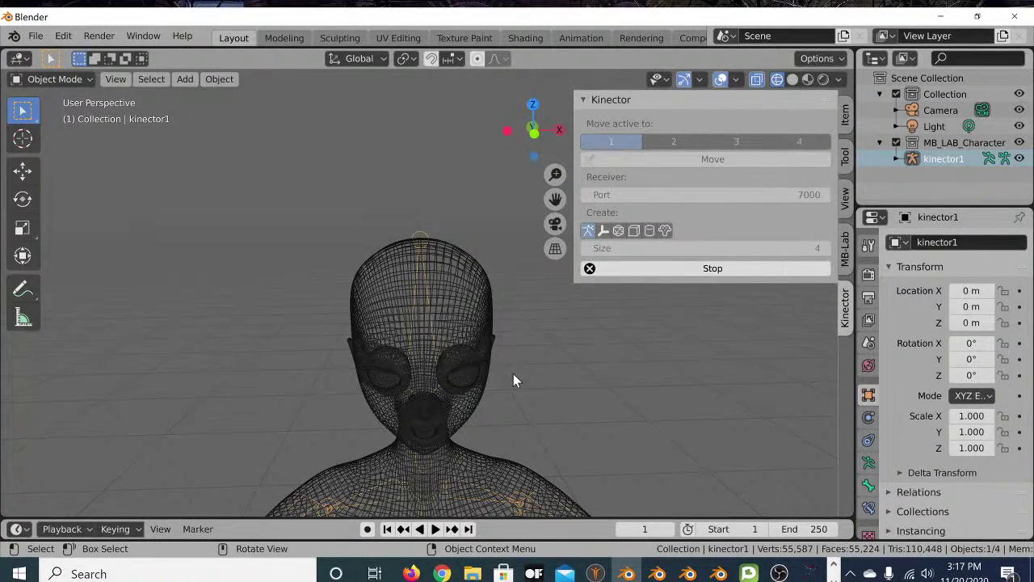
scroll(500, 362, up, 5)
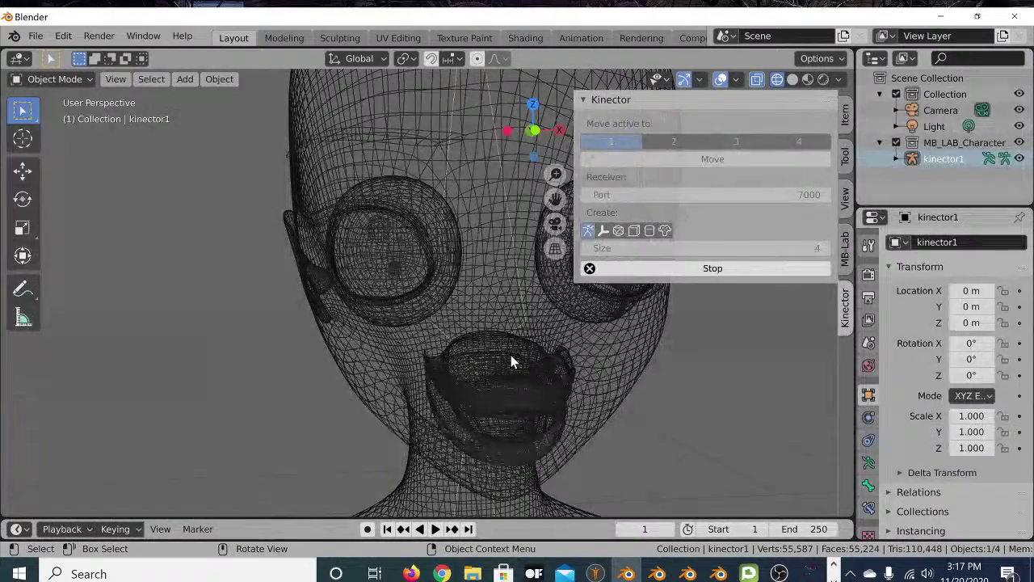
scroll(522, 355, down, 4)
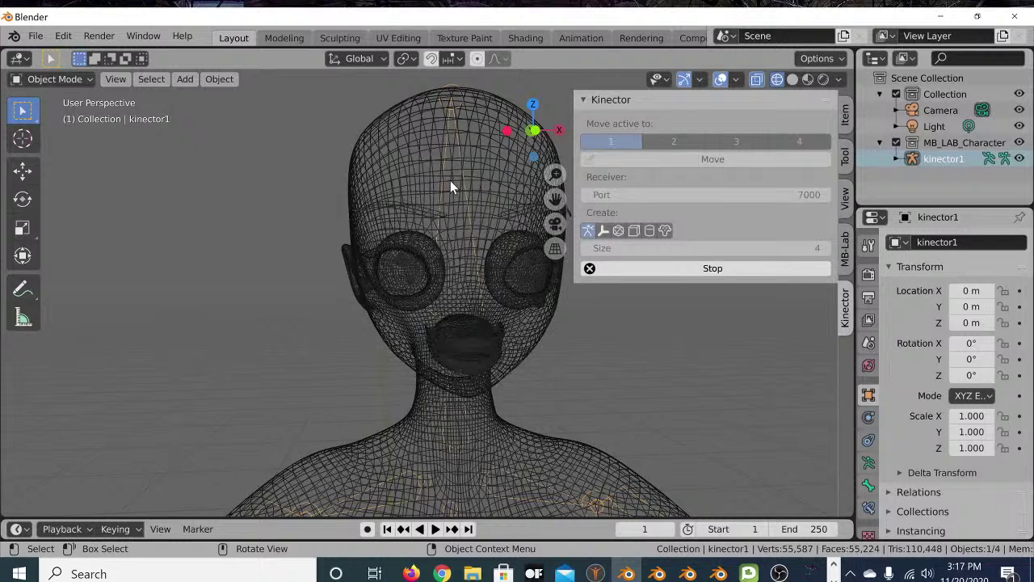
click(807, 79)
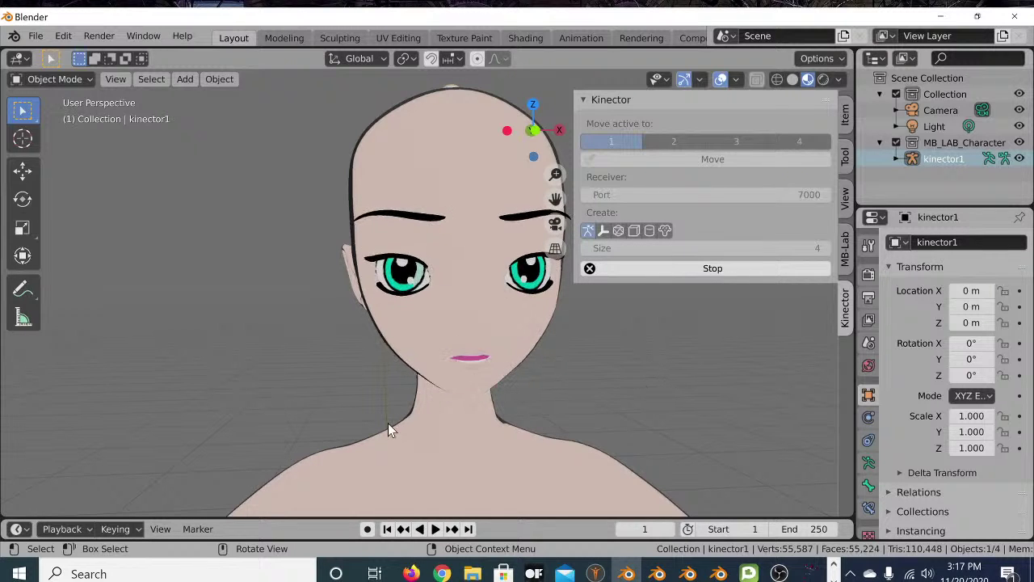
mouse_move(412, 574)
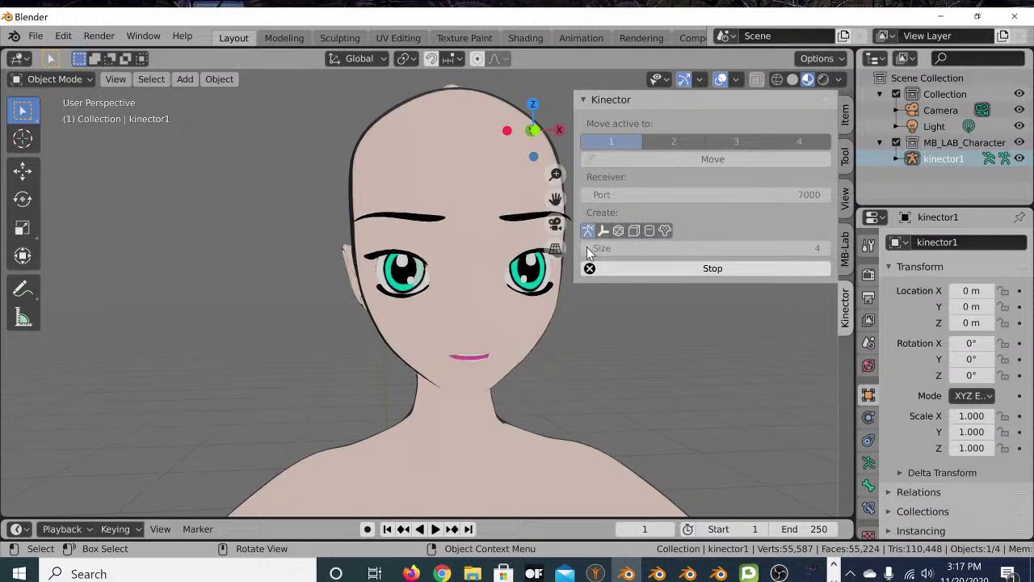
Put the character's armature in Pose Mode and select the head bone in wireframe shading
click(55, 79)
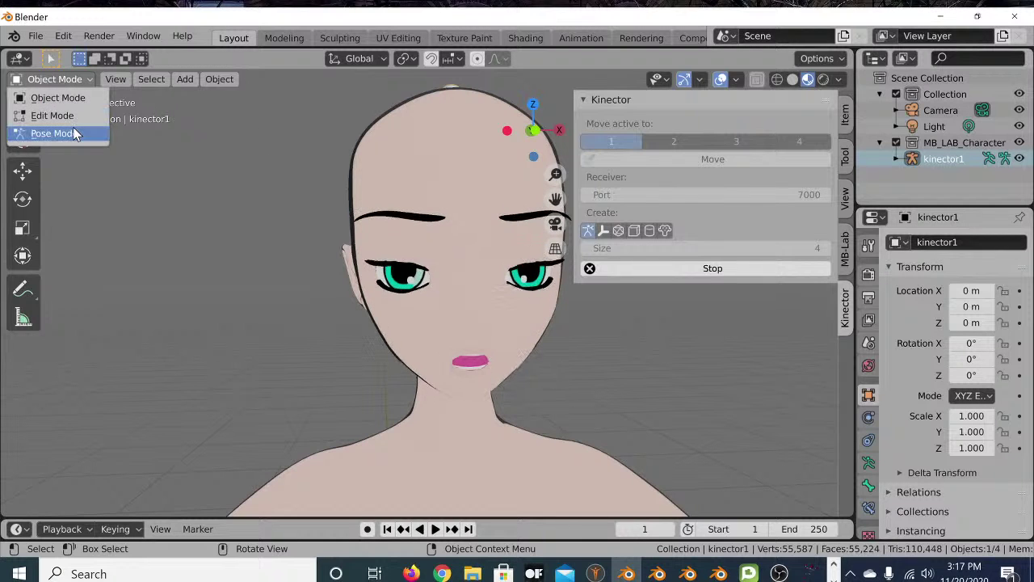
click(73, 128)
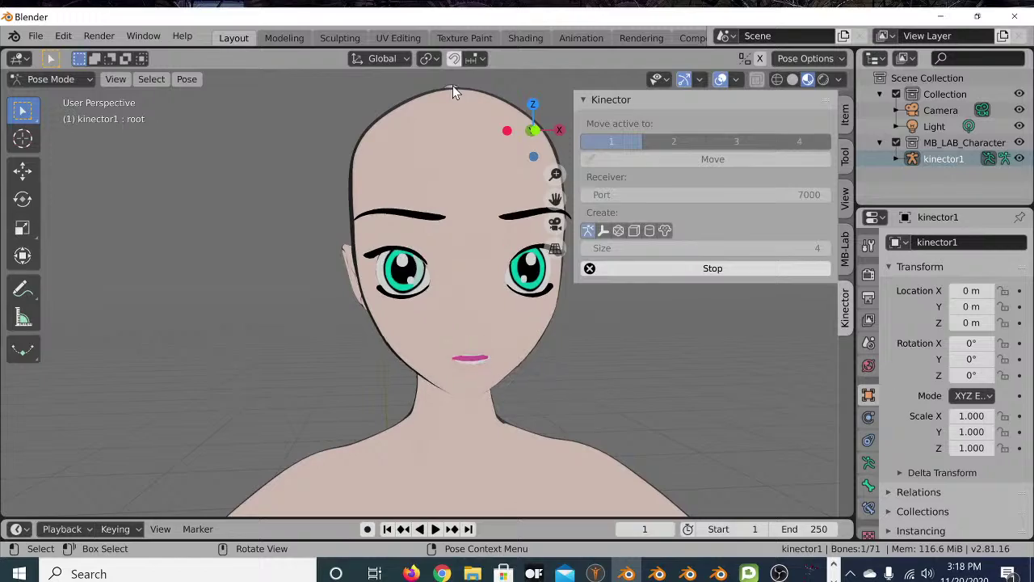
click(778, 80)
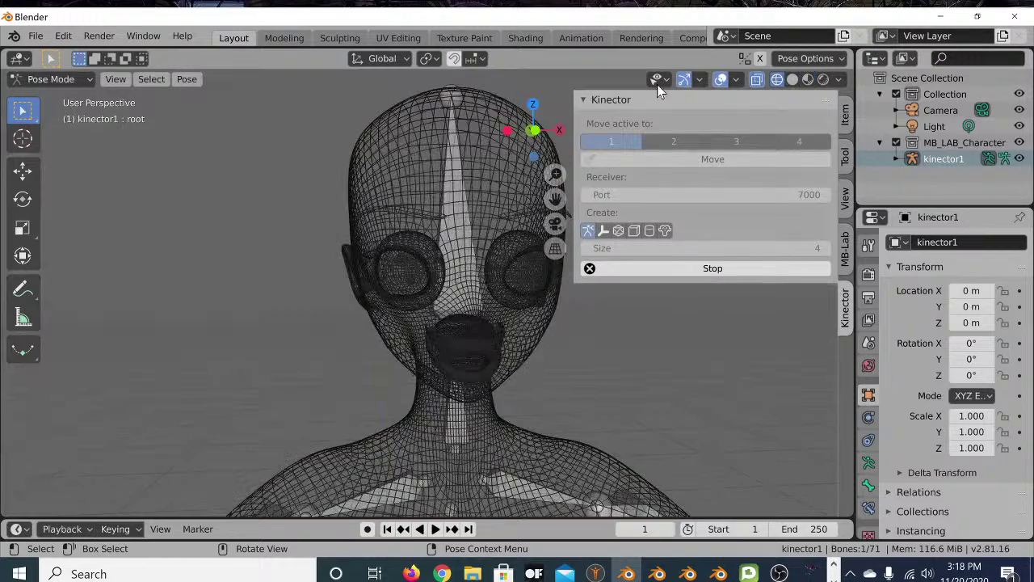
click(453, 87)
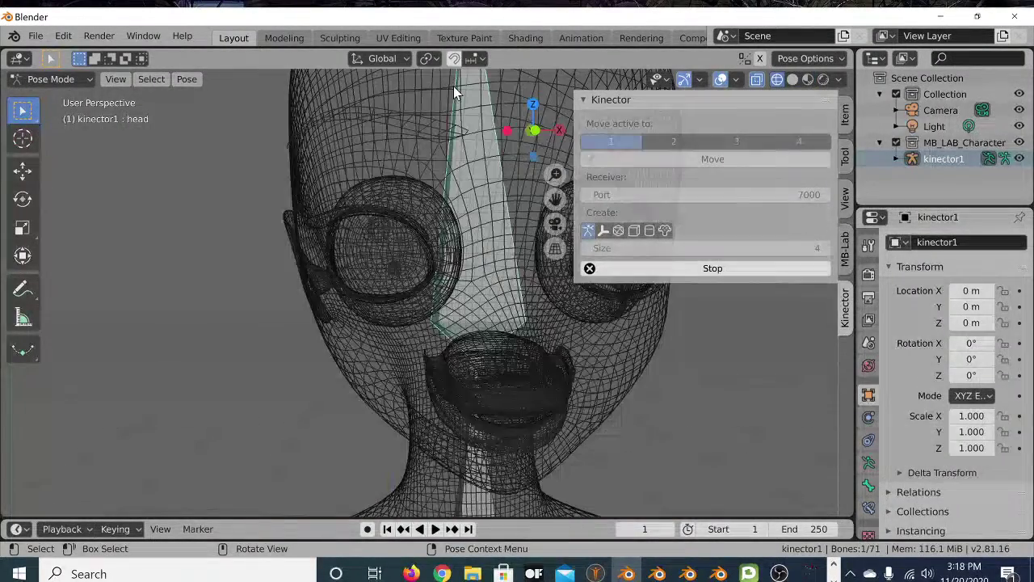
Choose XYZ Euler as the armature's rotation mode and reselect the head bone
click(972, 396)
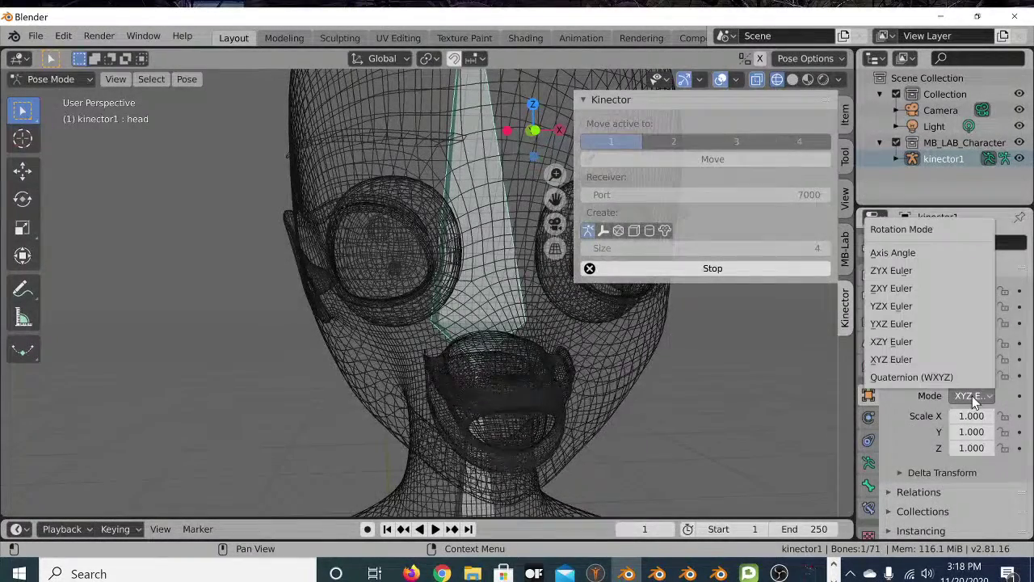
click(899, 359)
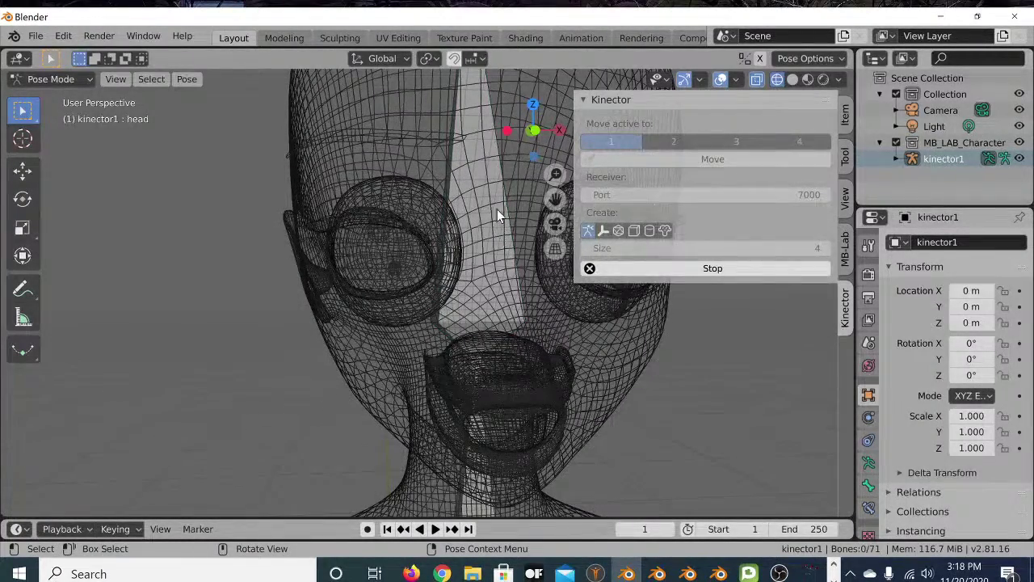
scroll(481, 162, down, 5)
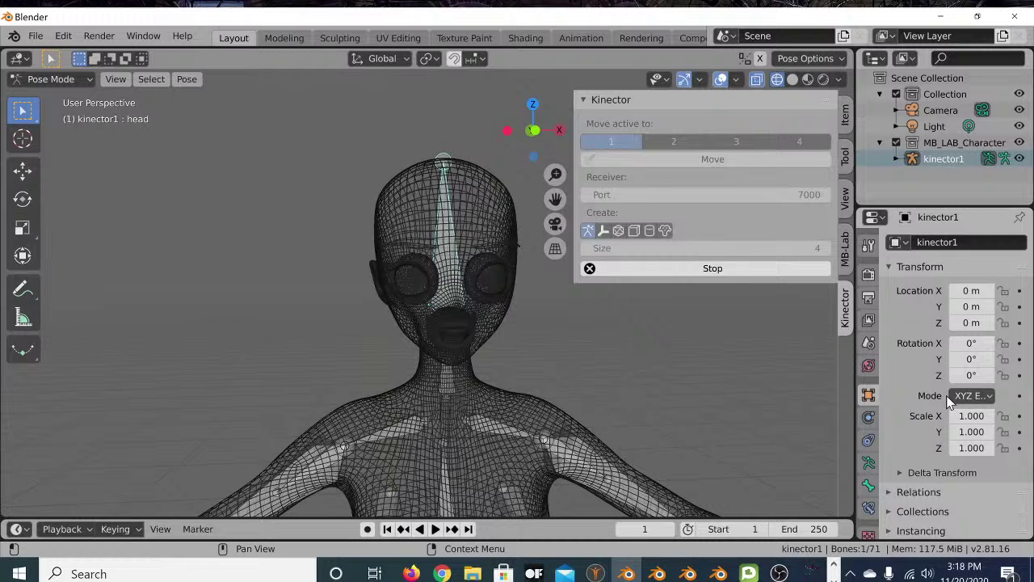
click(446, 374)
click(443, 156)
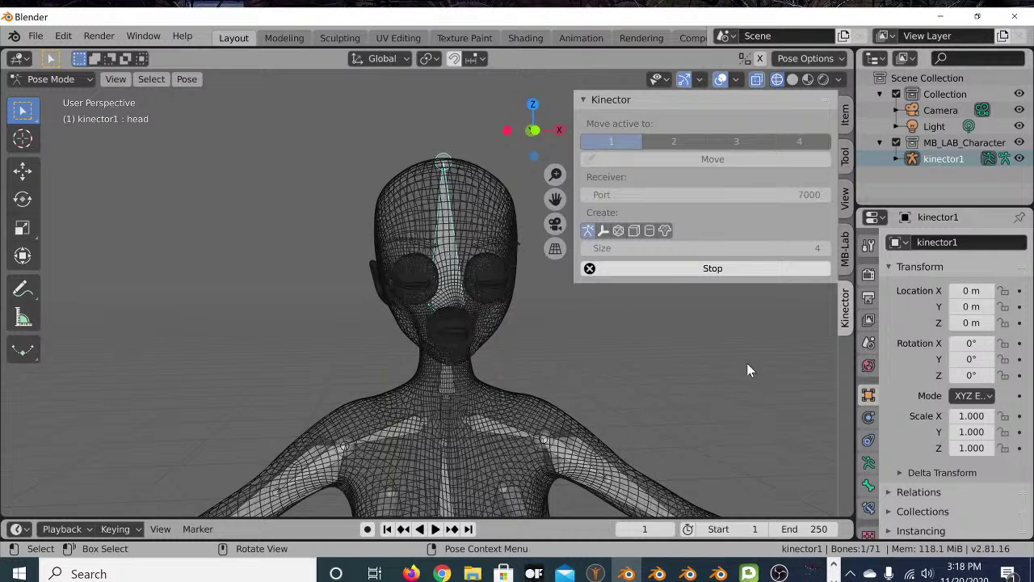
Try Quaternion (WXYZ) as the armature's rotation mode and return it to XYZ Euler
click(990, 396)
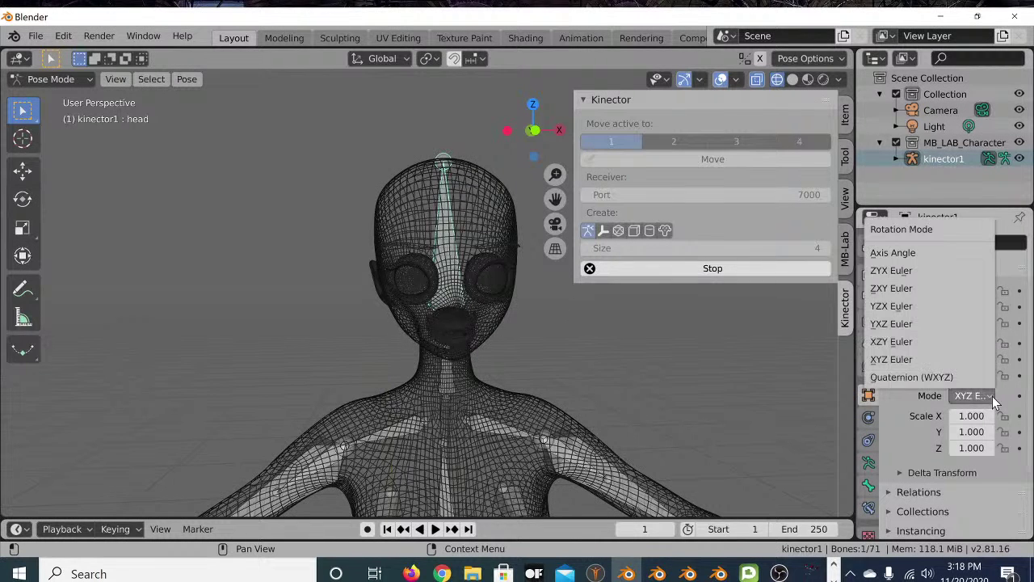
click(910, 374)
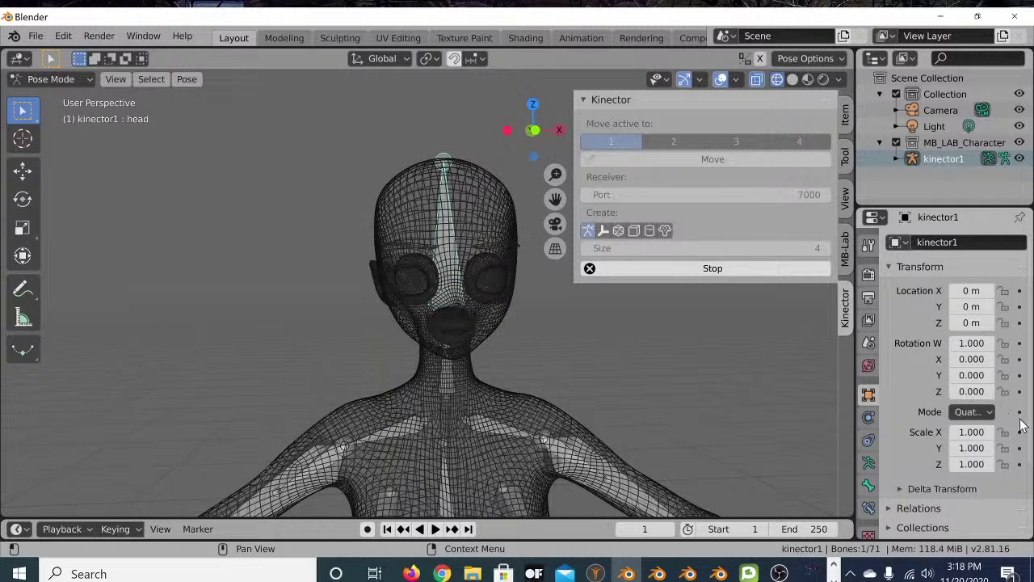
click(991, 413)
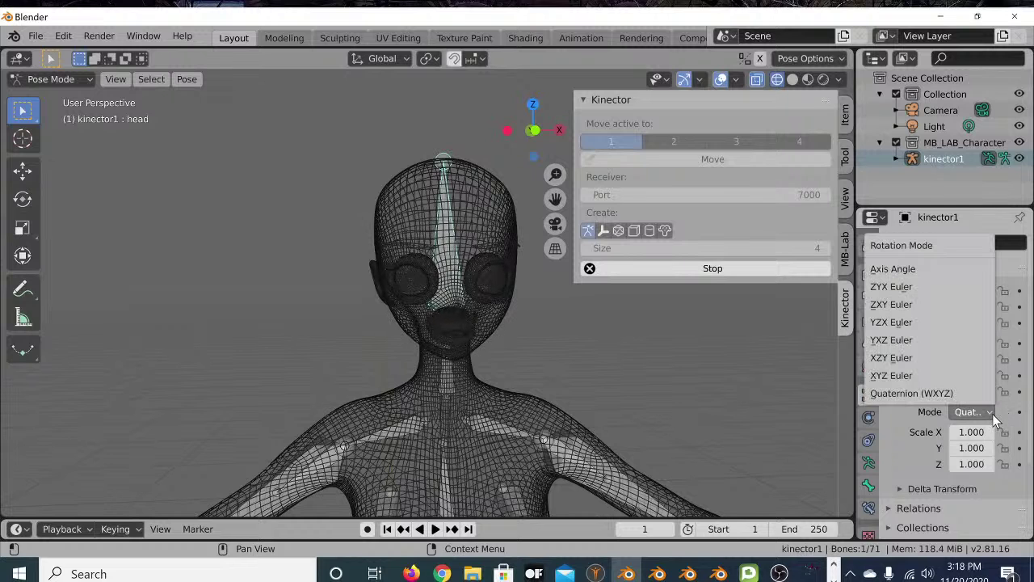
click(896, 375)
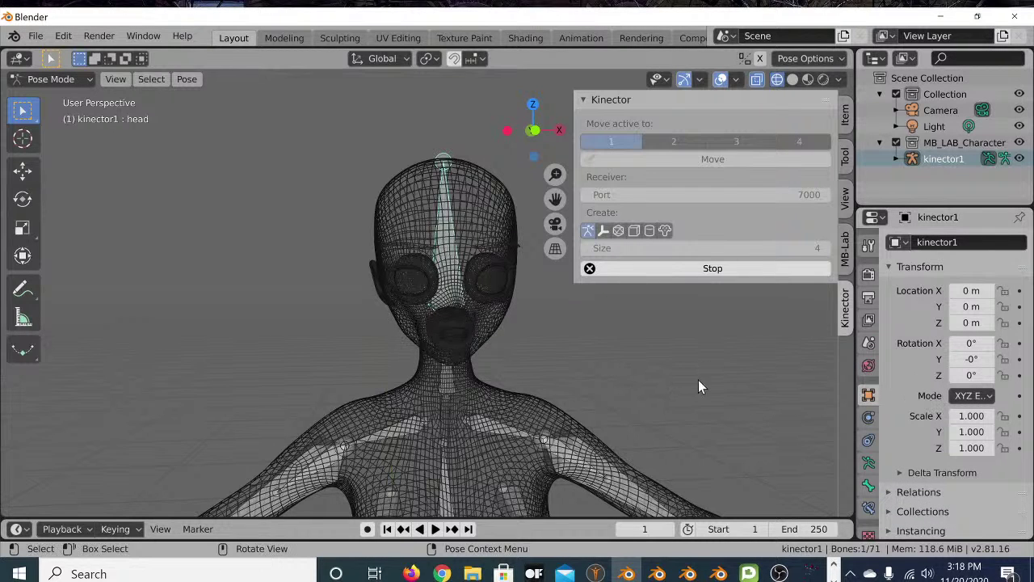
Set the head bone's own rotation mode to XYZ Euler in its bone properties
click(719, 372)
click(438, 160)
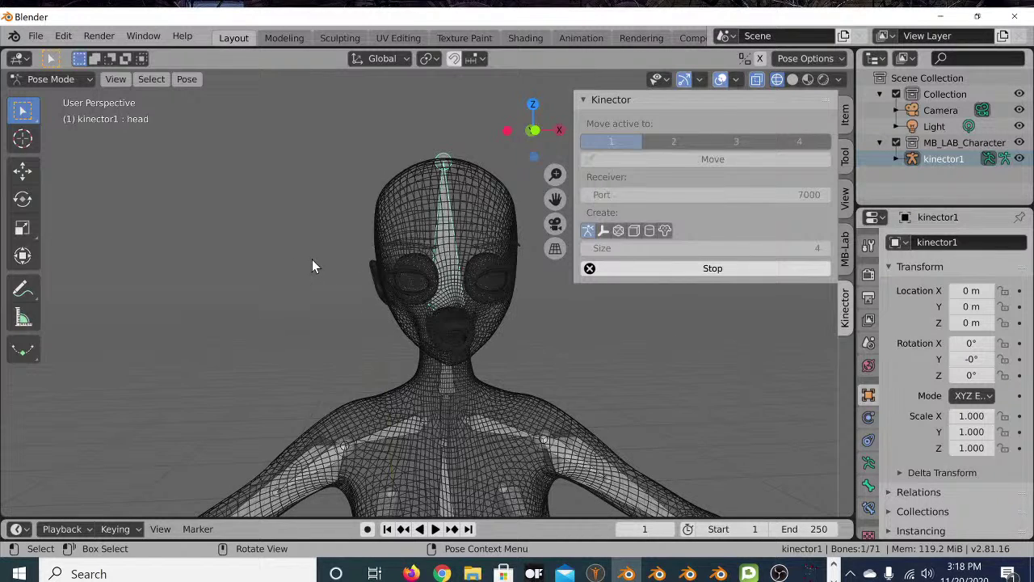
scroll(363, 300, up, 3)
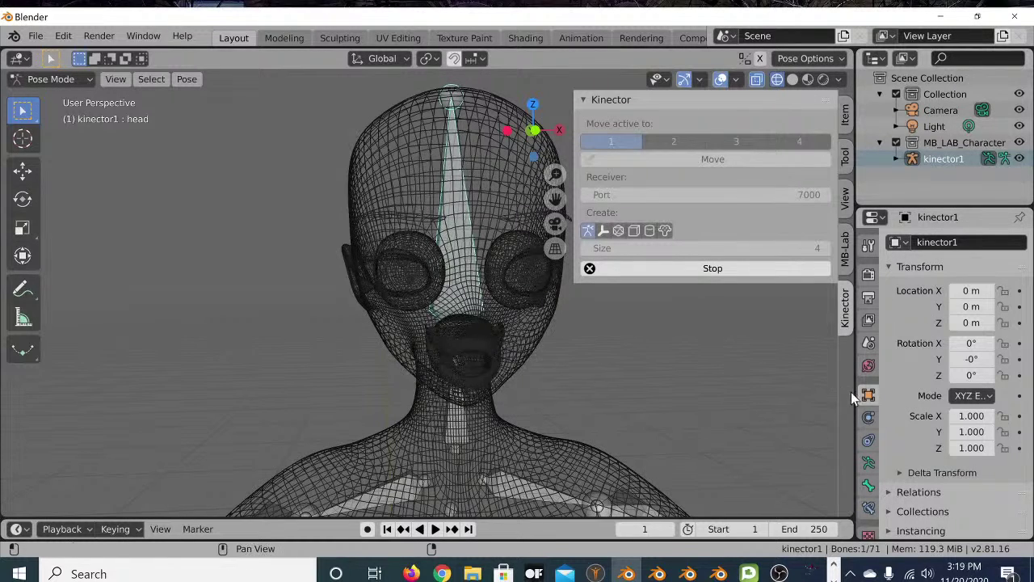
click(870, 418)
click(869, 440)
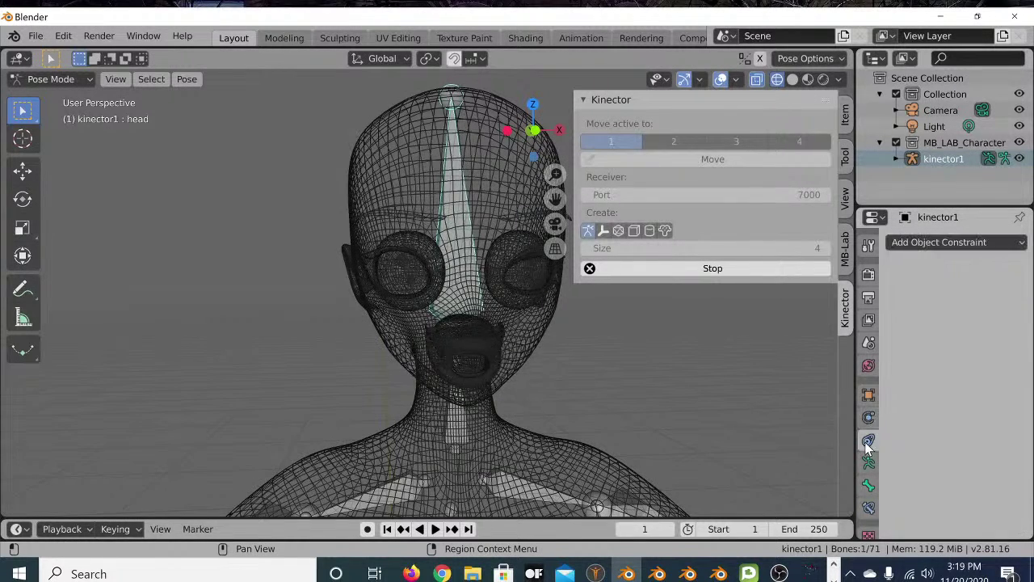
click(869, 463)
click(870, 486)
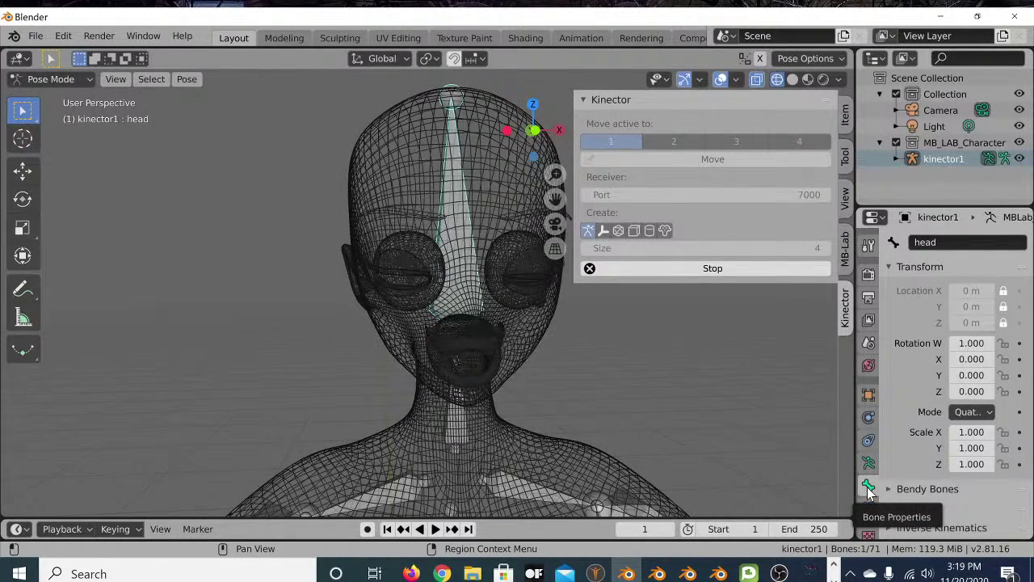
click(983, 411)
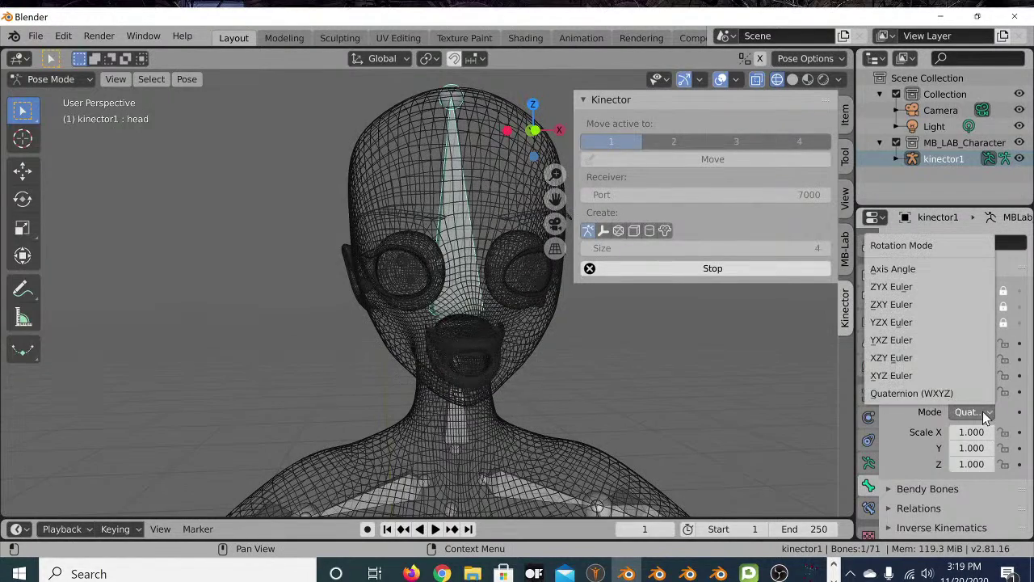
click(901, 375)
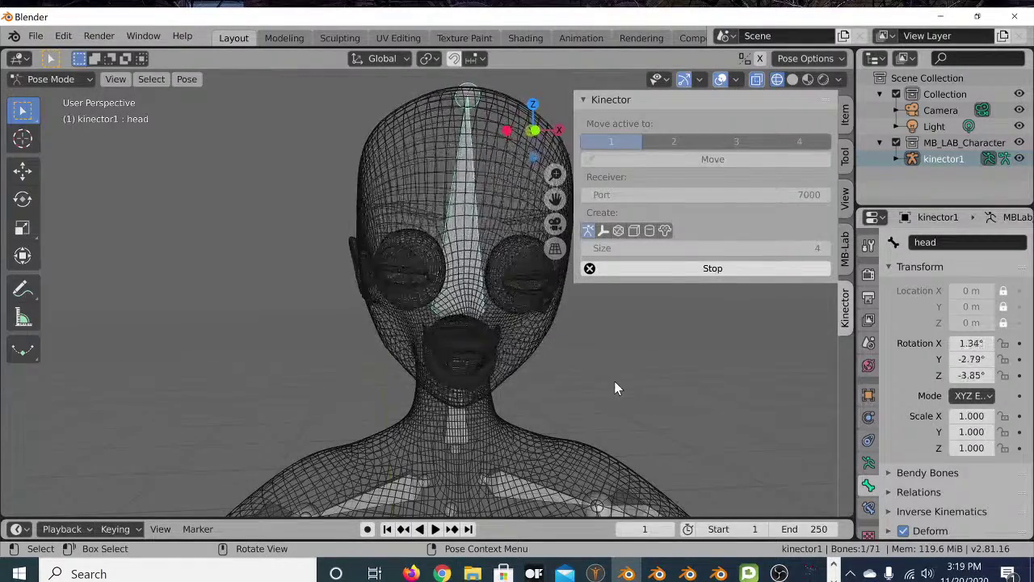
Switch to the FaceOSC camera window, shrink it and place it beside the character's head
mouse_move(627, 574)
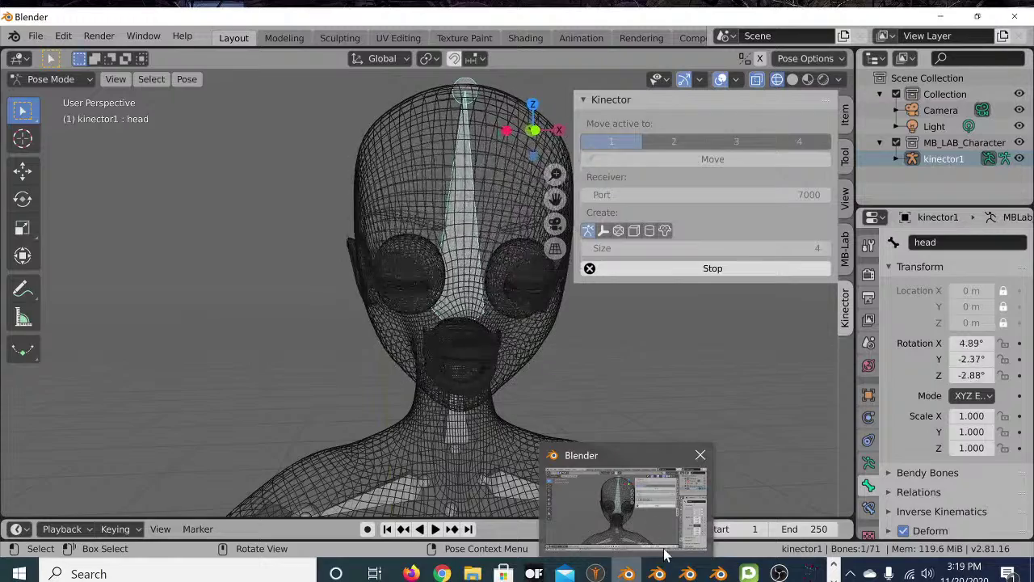
mouse_move(535, 574)
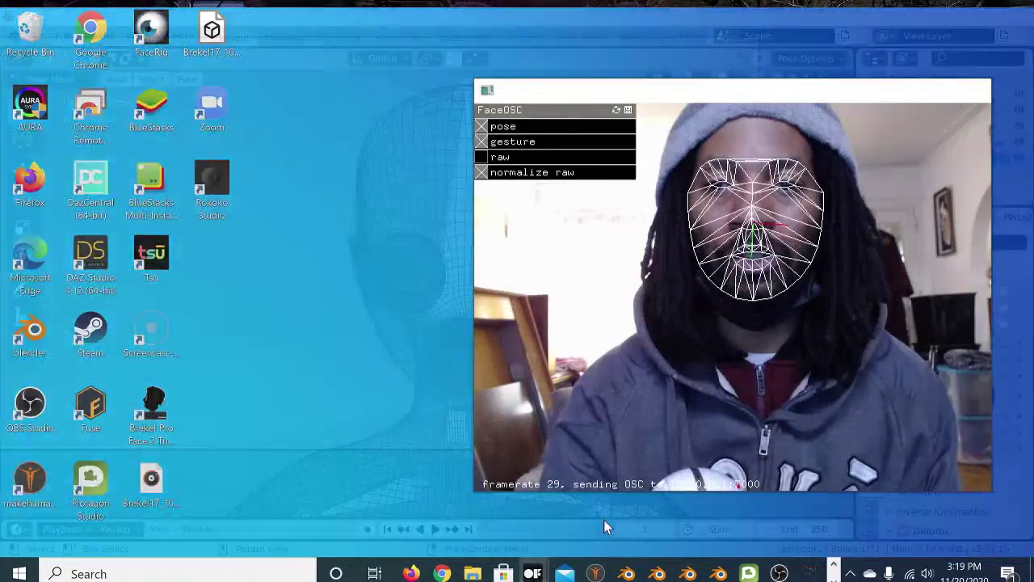
click(604, 519)
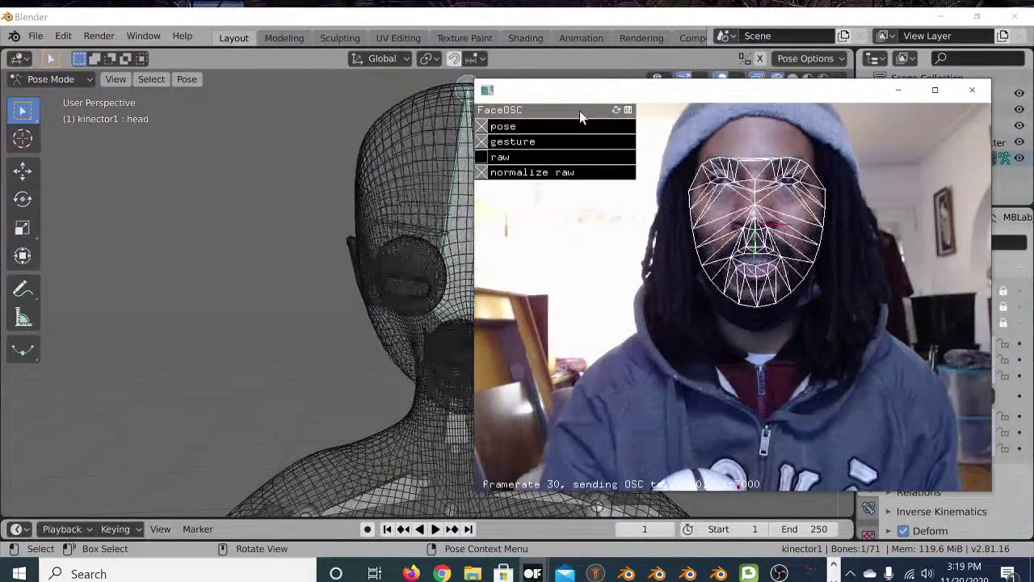
drag(476, 83, 639, 166)
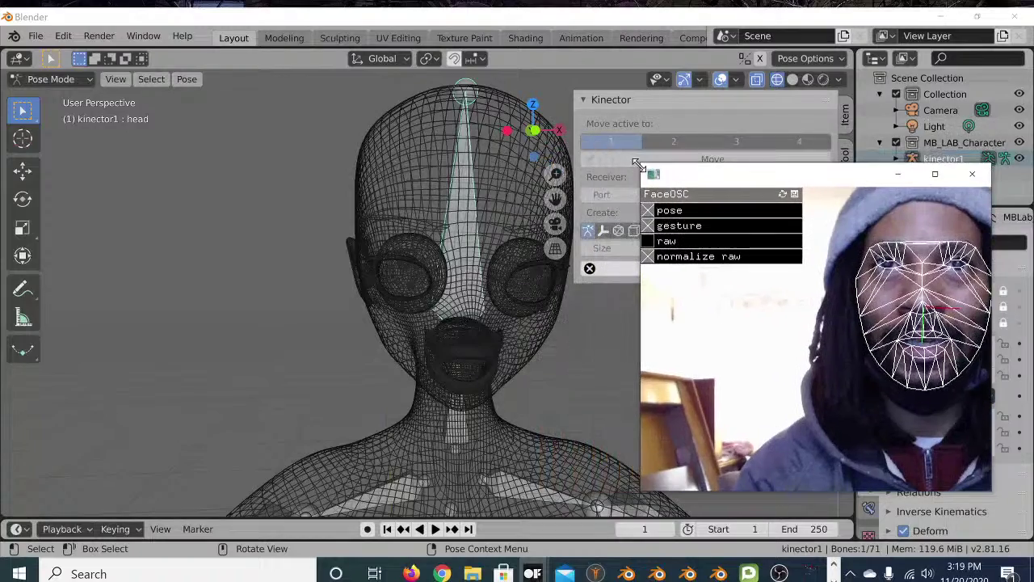
drag(837, 179, 808, 117)
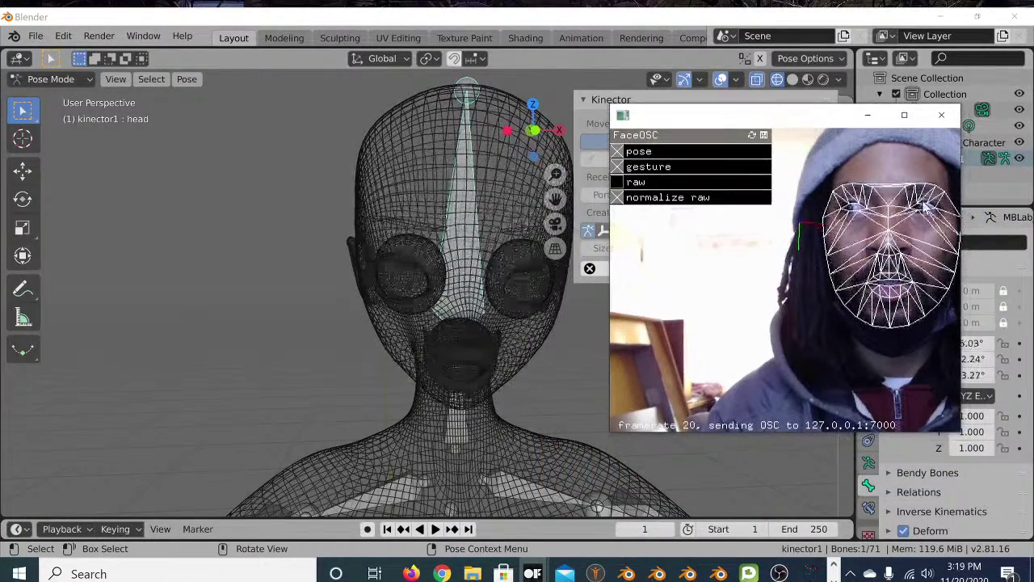
drag(961, 240, 994, 239)
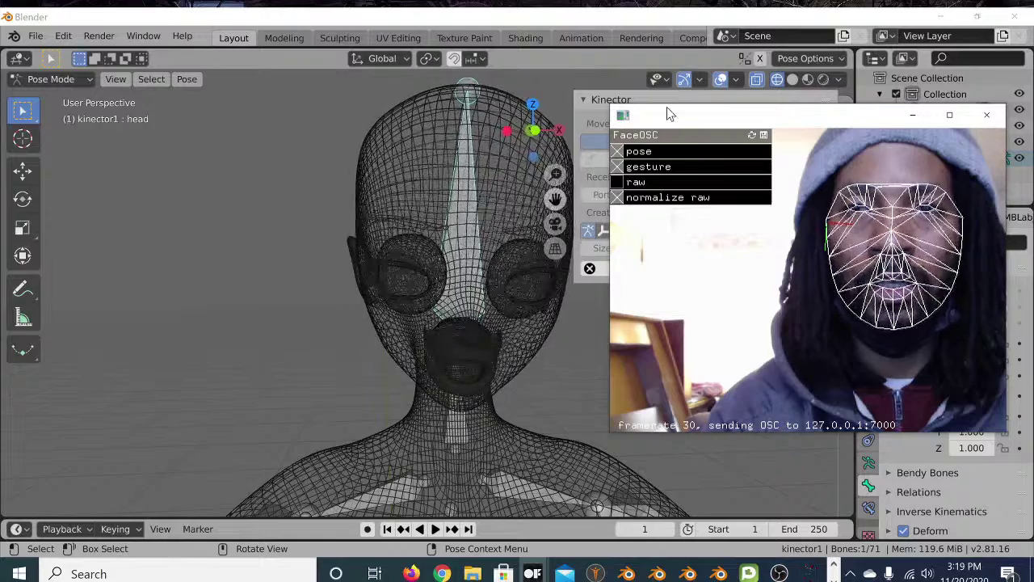
Show the character in Material Preview shading and bring the FaceOSC camera window back beside it to compare movements
click(808, 80)
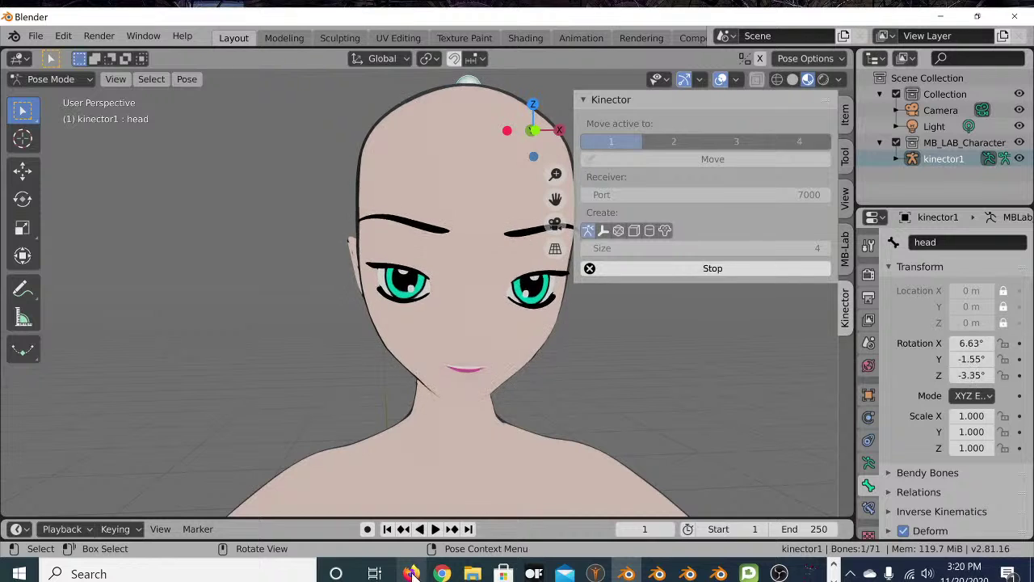
mouse_move(412, 574)
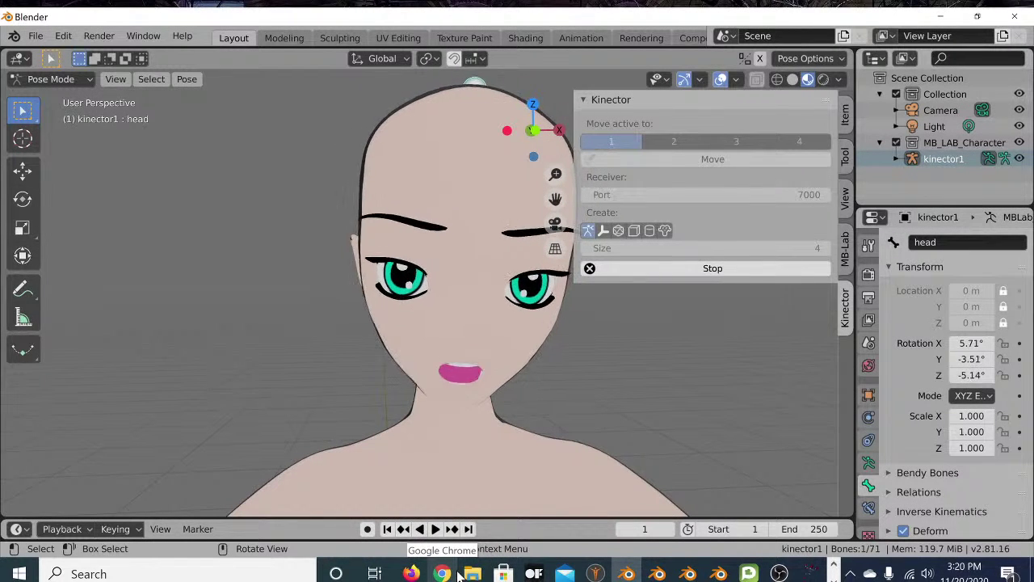
mouse_move(533, 574)
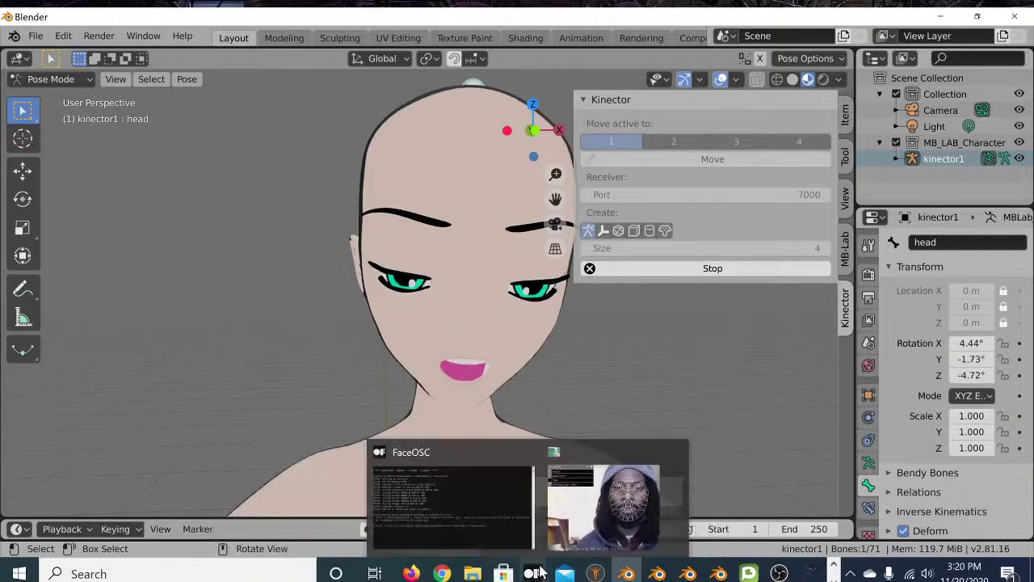
click(619, 521)
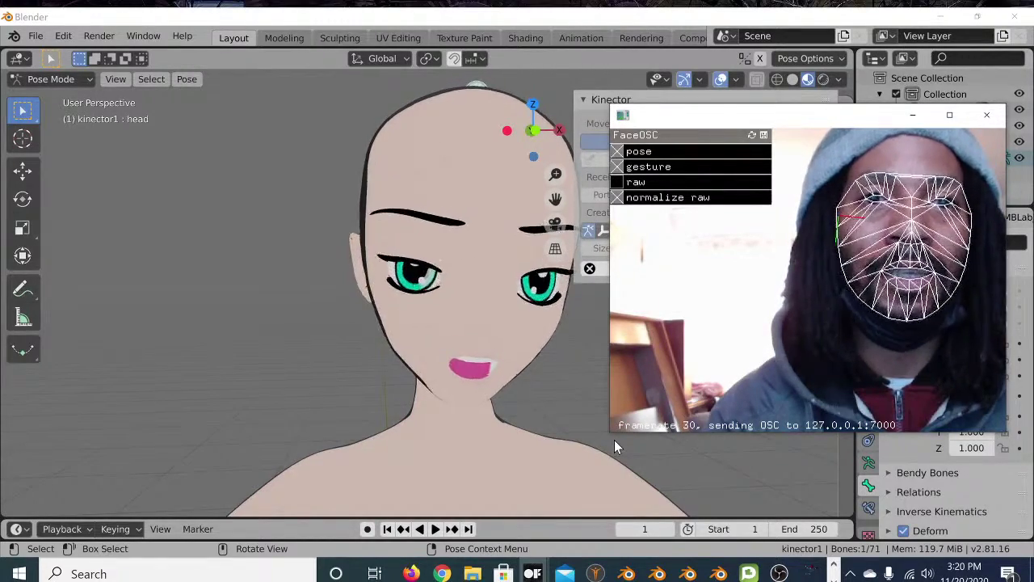
scroll(324, 392, down, 2)
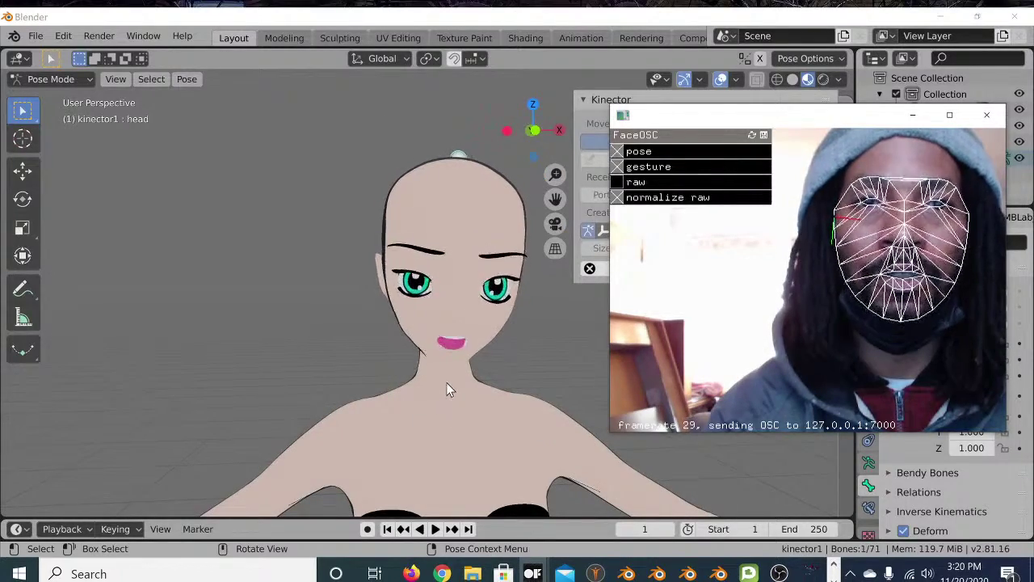
Show the character in Rendered shading and set the world background color to black
click(824, 81)
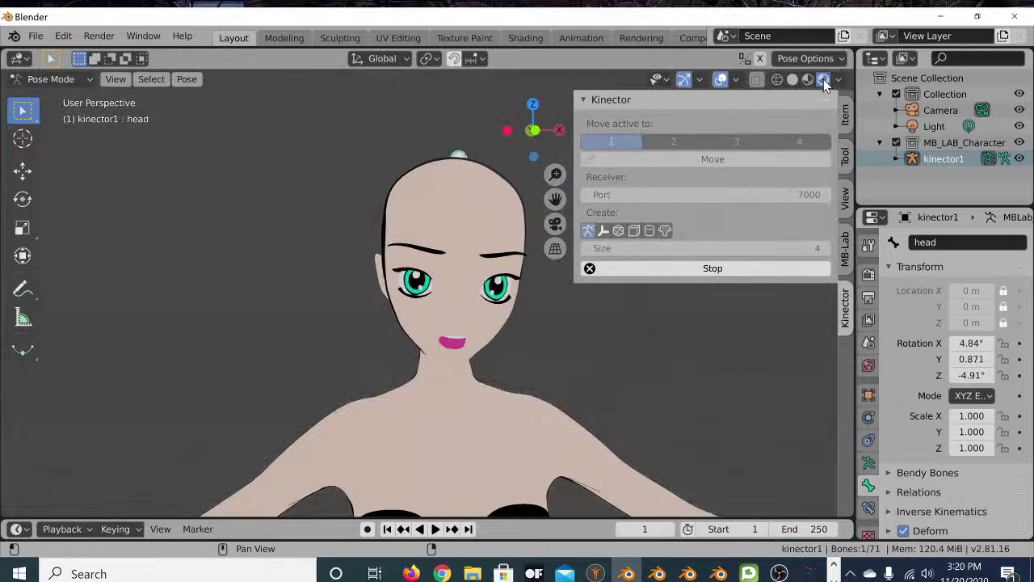
click(869, 365)
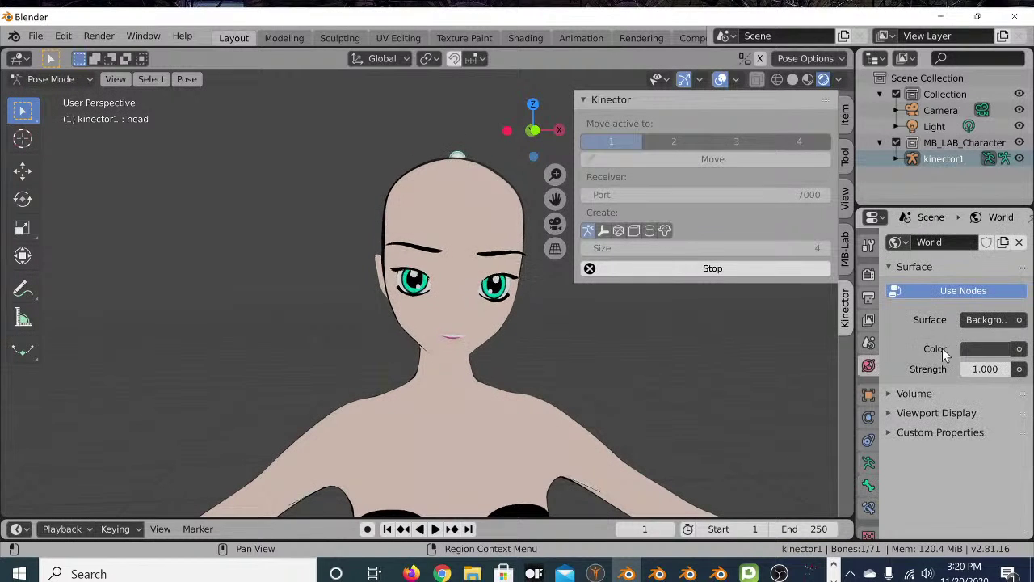
click(985, 349)
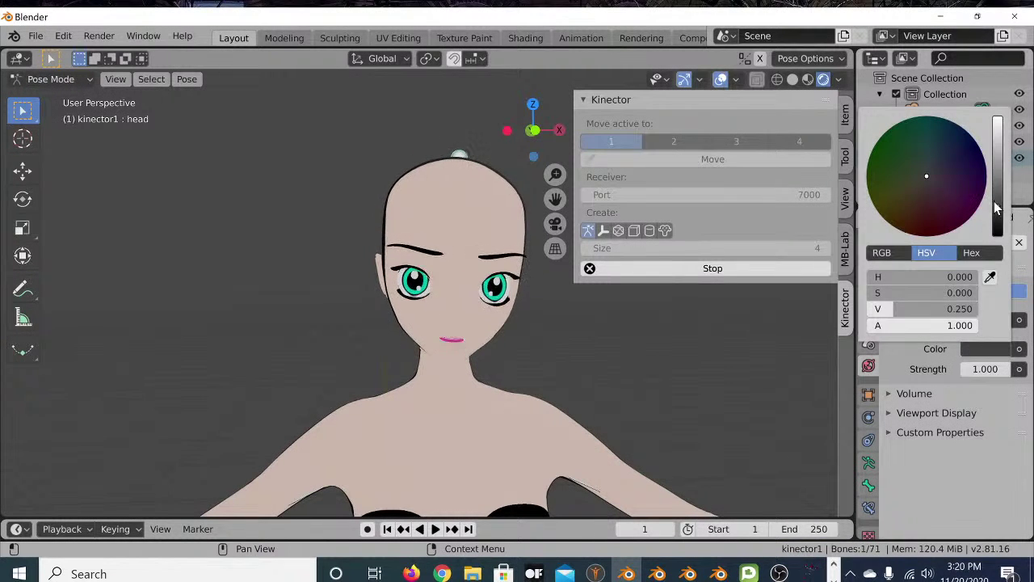
drag(1001, 210, 999, 236)
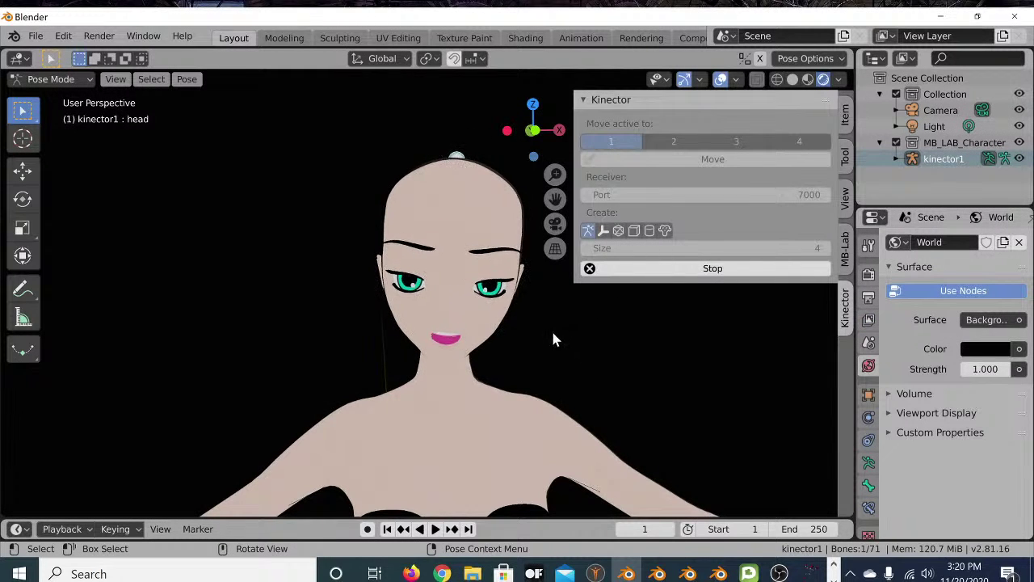
Examine the live facial capture on the rendered character alongside the FaceOSC camera window, then return to Blender
scroll(438, 318, down, 3)
middle_drag(438, 319, 463, 308)
scroll(465, 307, up, 2)
scroll(465, 307, up, 2)
scroll(464, 307, down, 2)
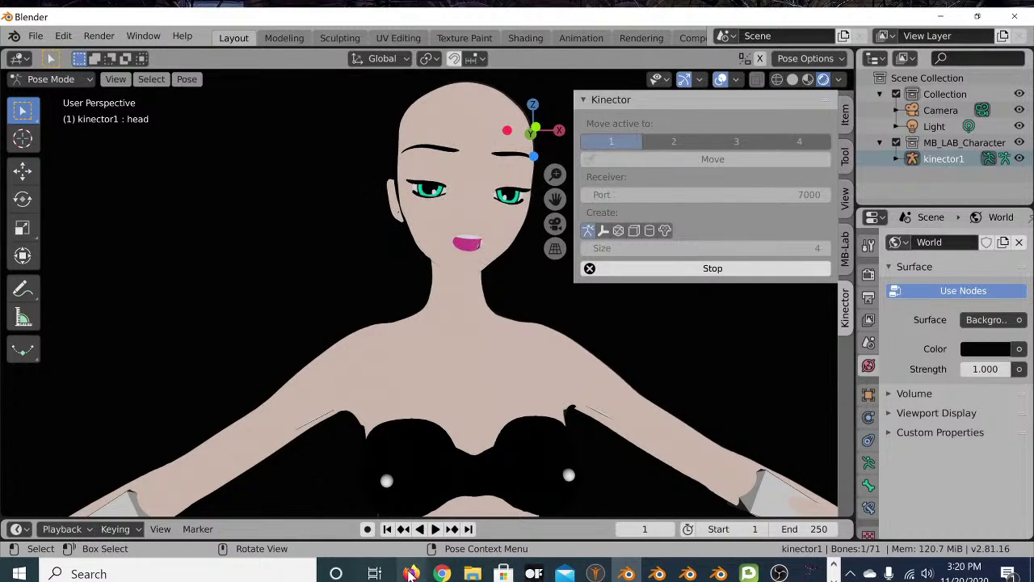
click(534, 573)
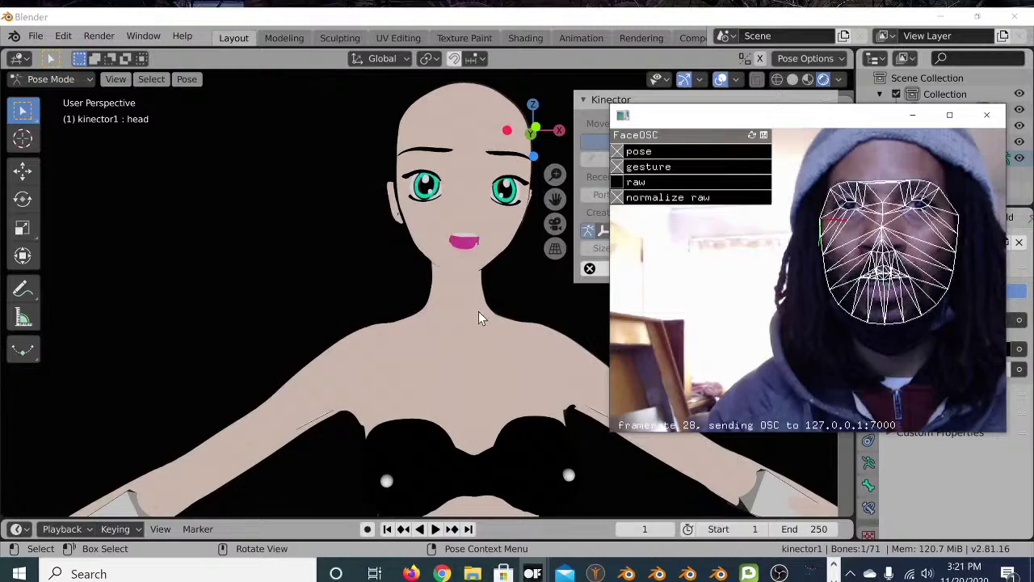
drag(822, 123, 791, 157)
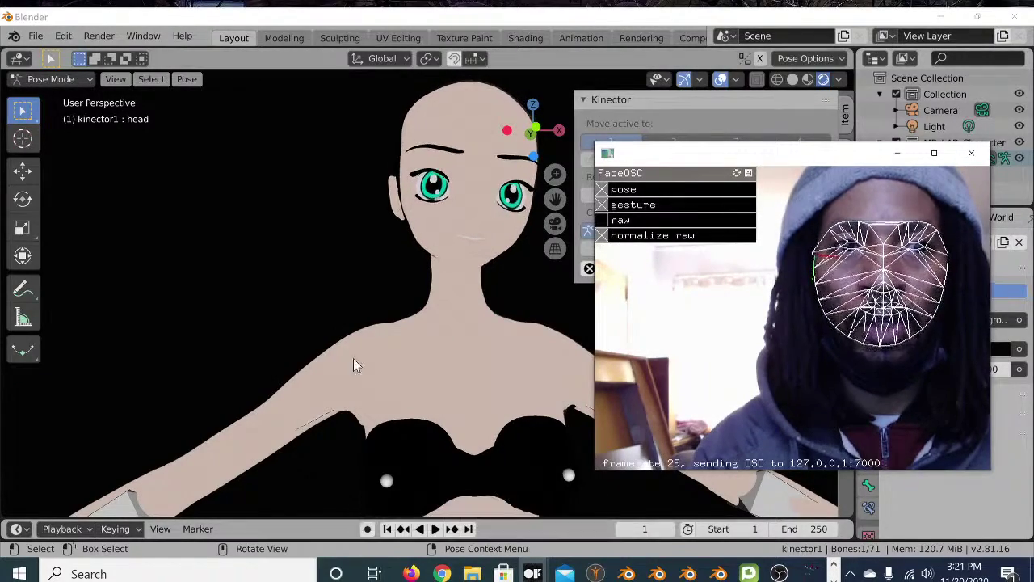
click(365, 269)
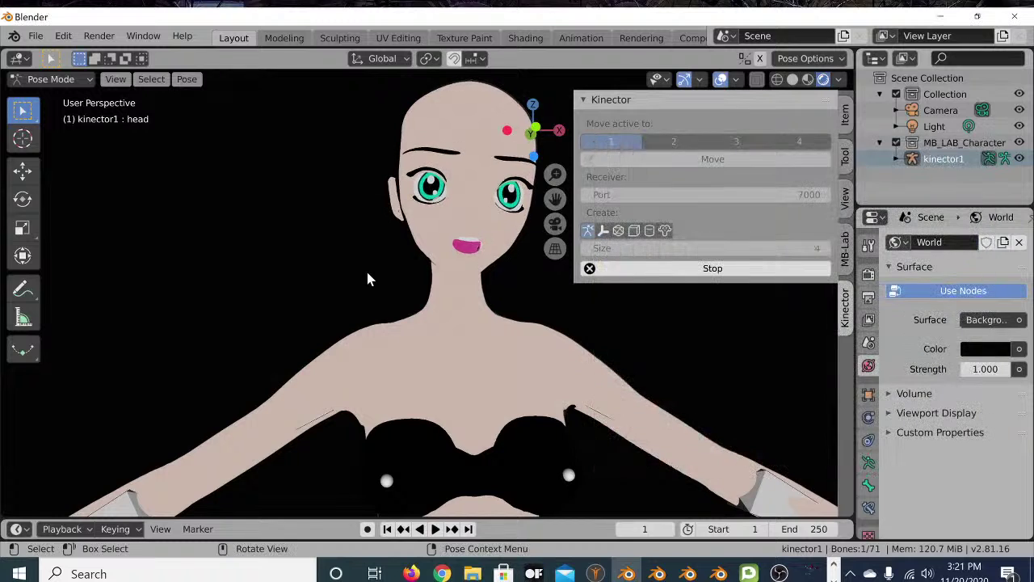
In wireframe shading, rotate the upperarm_R bone down so the right arm hangs beside the body
scroll(368, 248, down, 3)
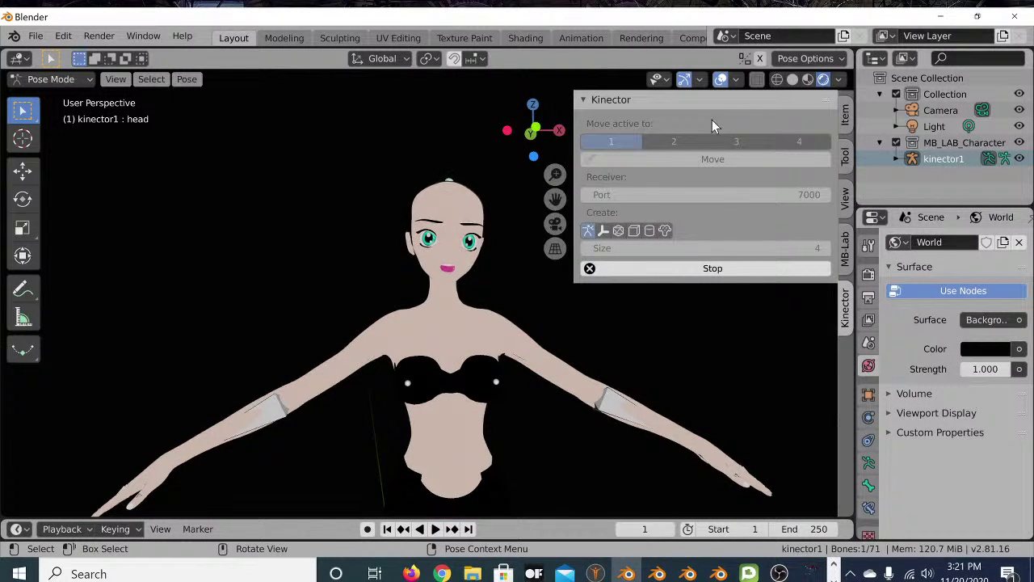
click(774, 79)
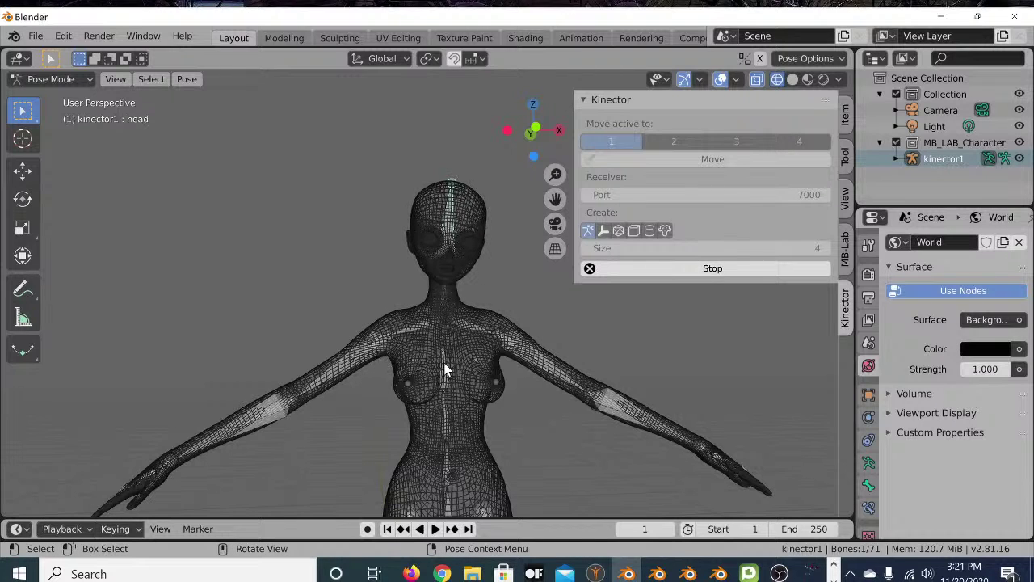
click(367, 347)
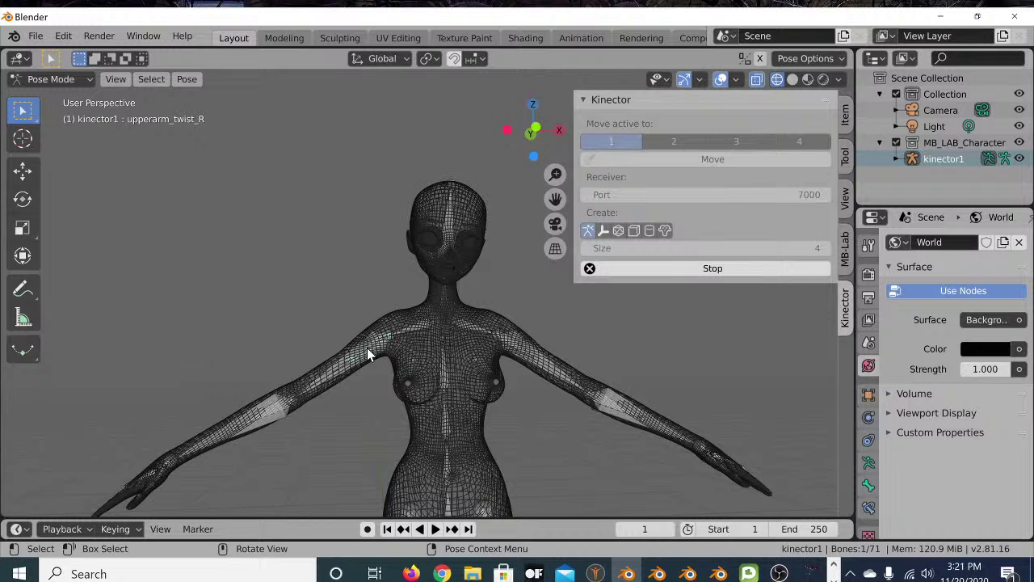
click(23, 198)
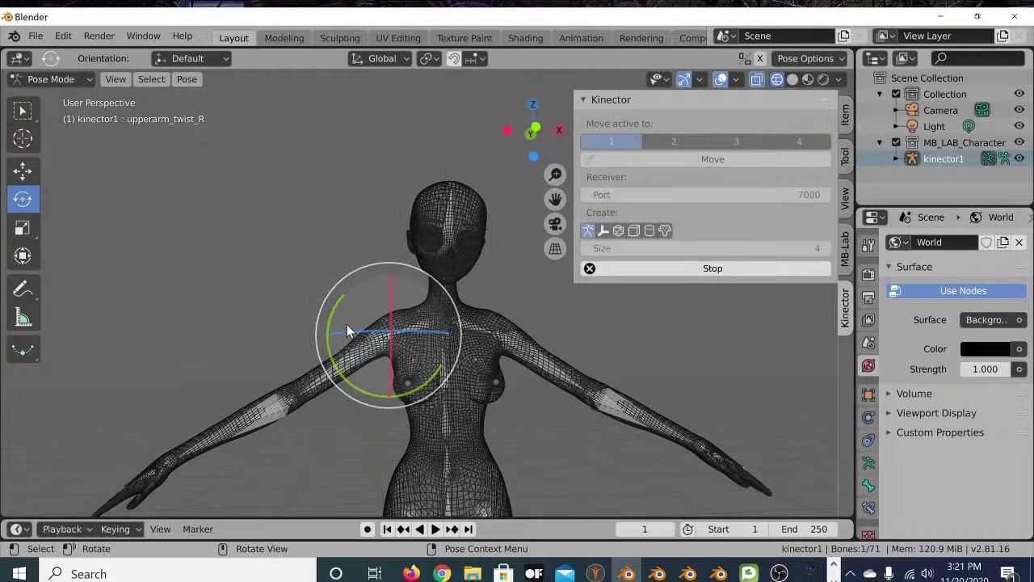
mouse_move(352, 313)
mouse_down()
mouse_move(354, 328)
mouse_move(331, 309)
mouse_up()
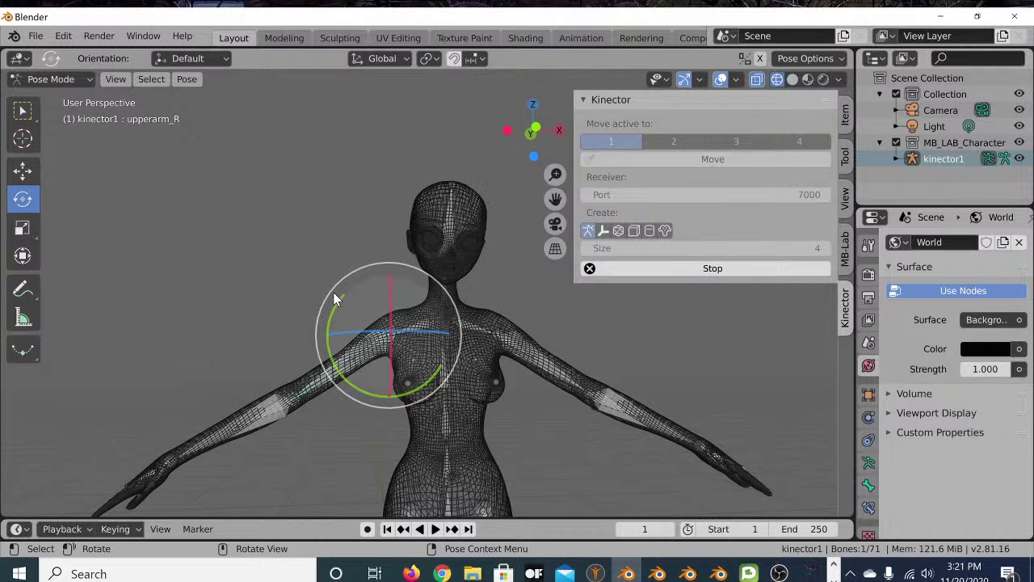
drag(333, 301, 340, 341)
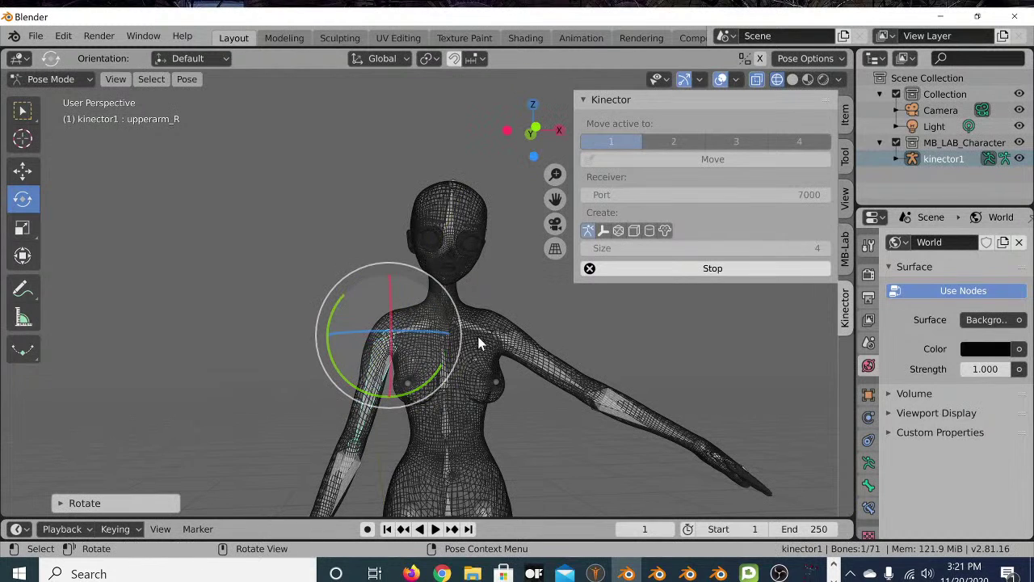
Rotate the upperarm_L bone down to match the right arm, and deselect it
click(539, 362)
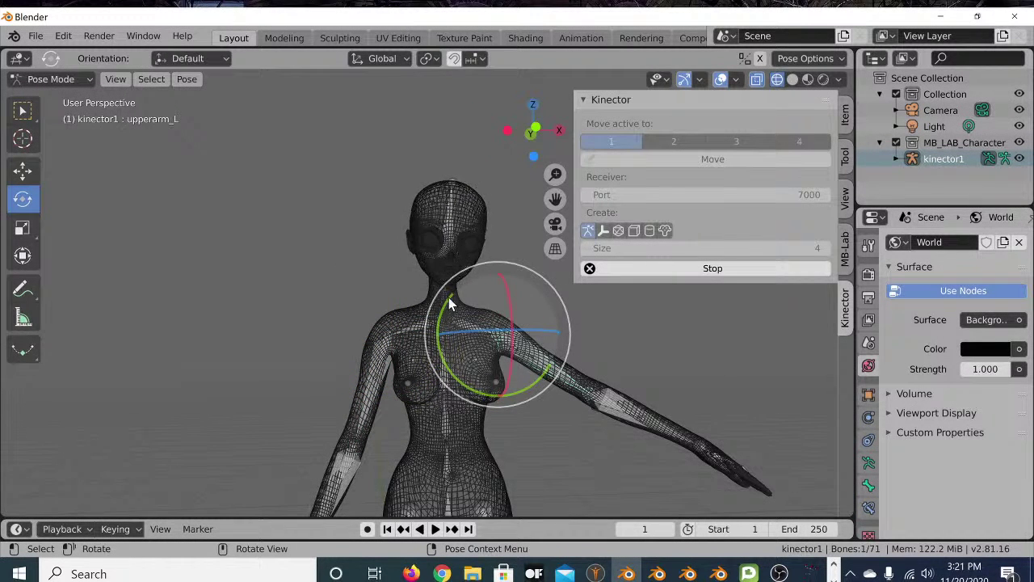
drag(443, 319, 484, 295)
click(367, 289)
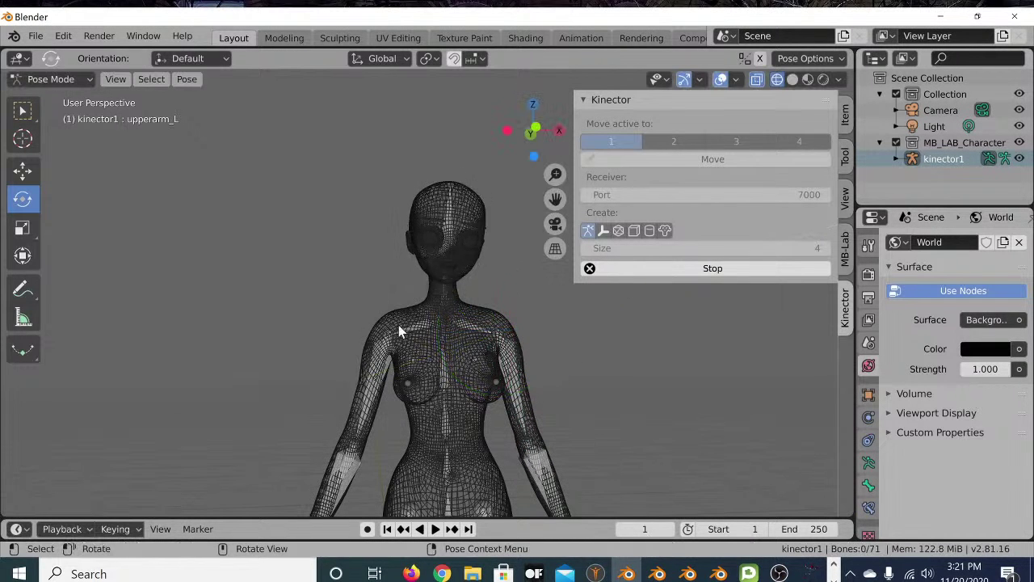
Select the spine03 bone in the torso and rotate it slightly with a free trackball rotation
click(447, 353)
mouse_move(450, 358)
mouse_down()
mouse_move(452, 327)
mouse_move(459, 368)
mouse_move(448, 376)
mouse_move(480, 360)
mouse_move(463, 365)
mouse_up()
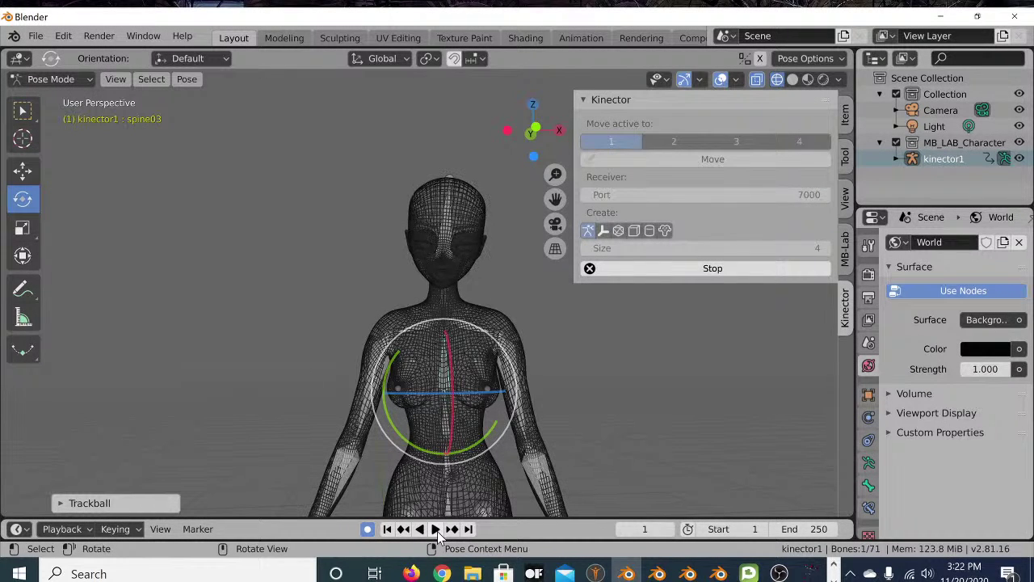
Turn on auto keying and enlarge the timeline so its frame range is visible below the viewport
drag(316, 518, 224, 422)
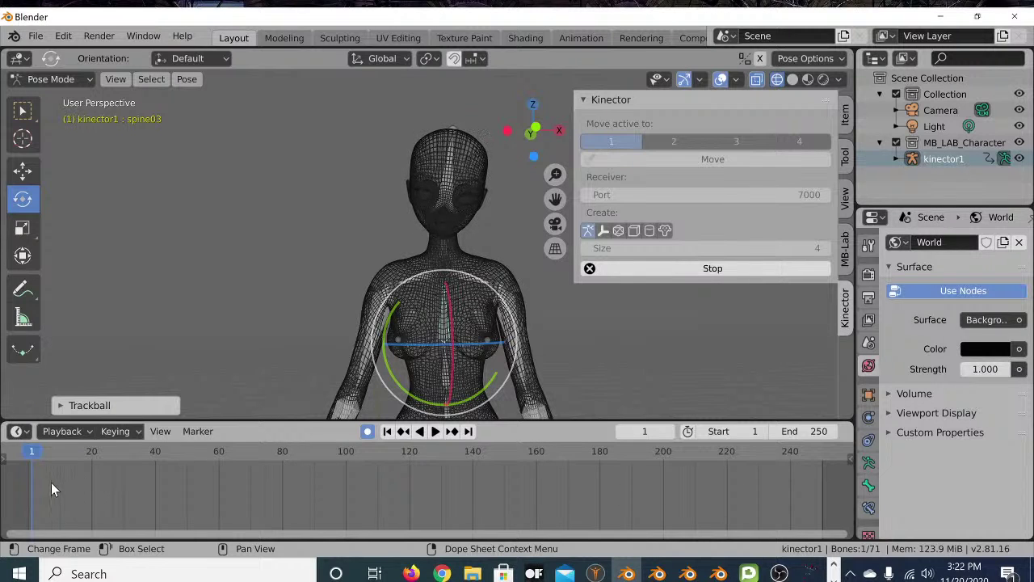
Play the animation and record free rotations of the spine03 bone, tilting the torso from side to side with auto keying
click(19, 432)
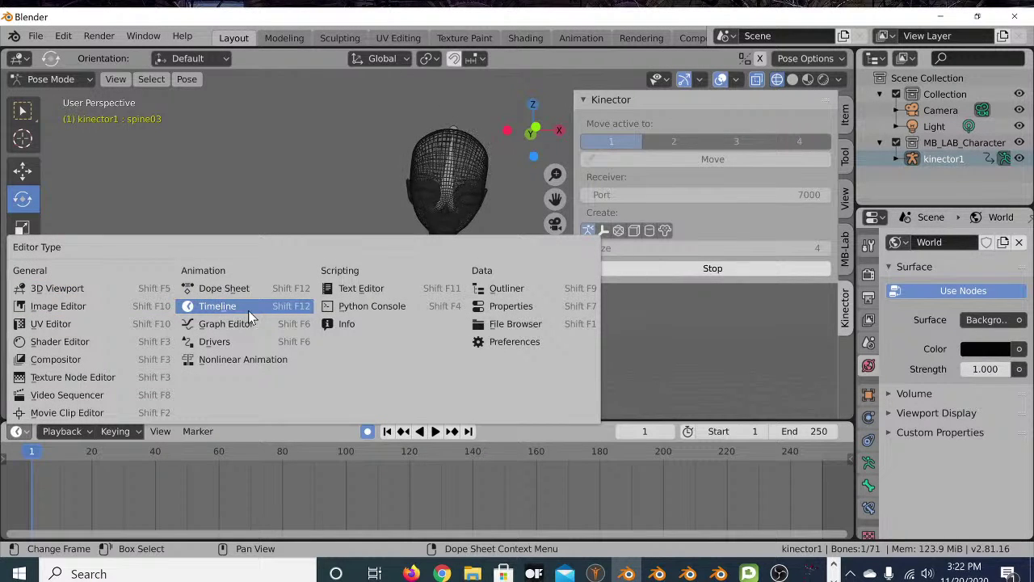
click(434, 434)
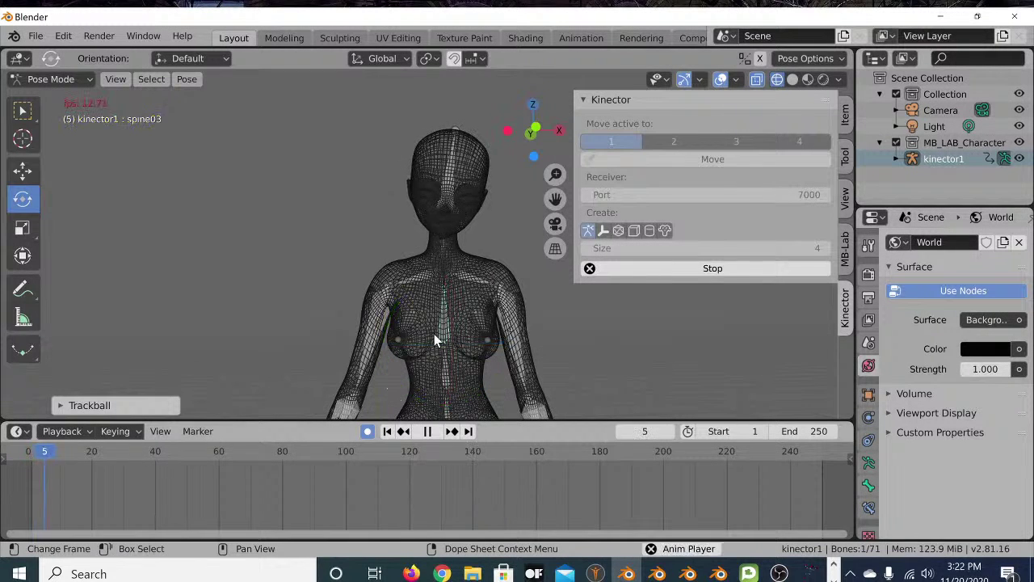
key(r)
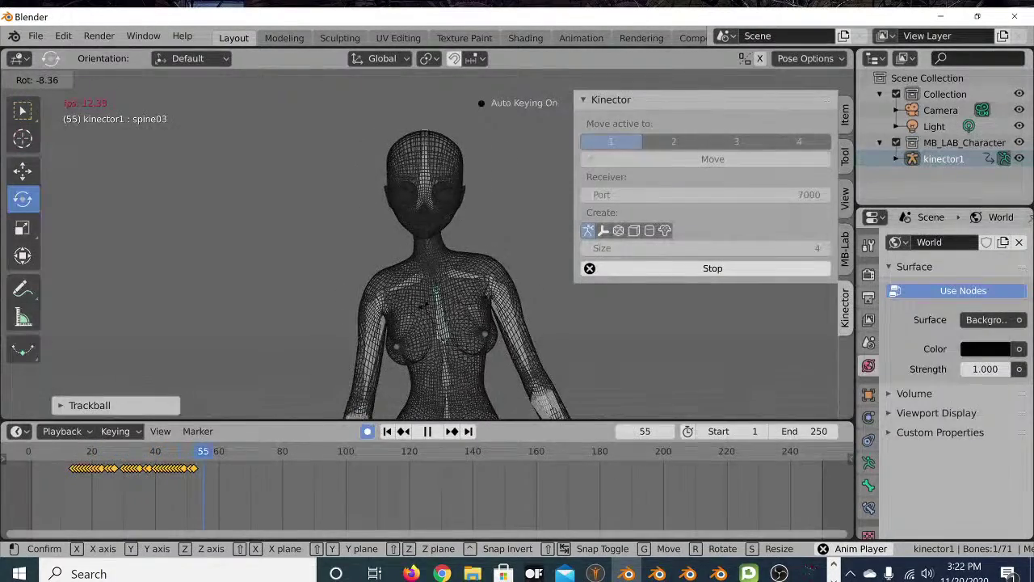
click(425, 304)
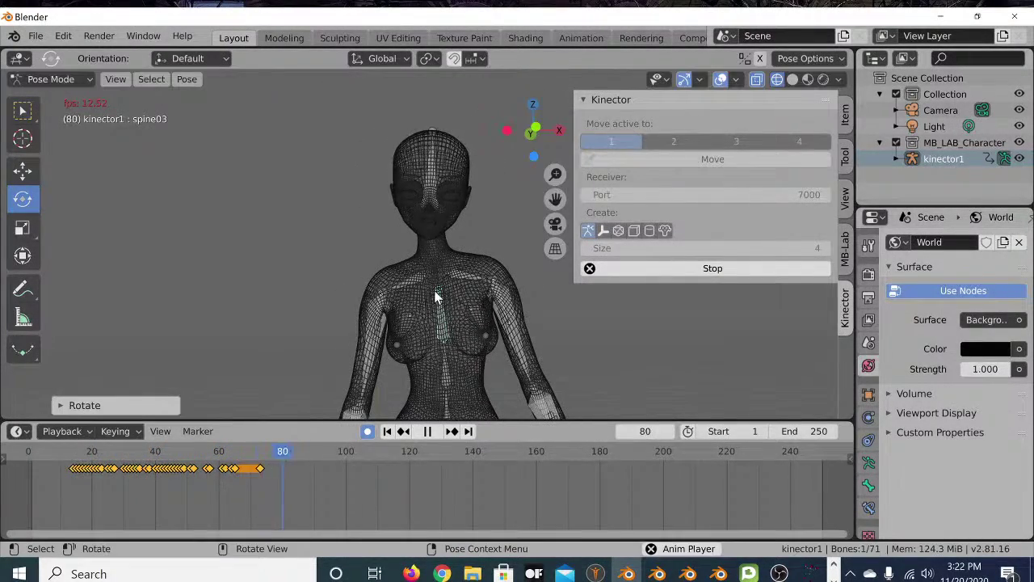
key(r)
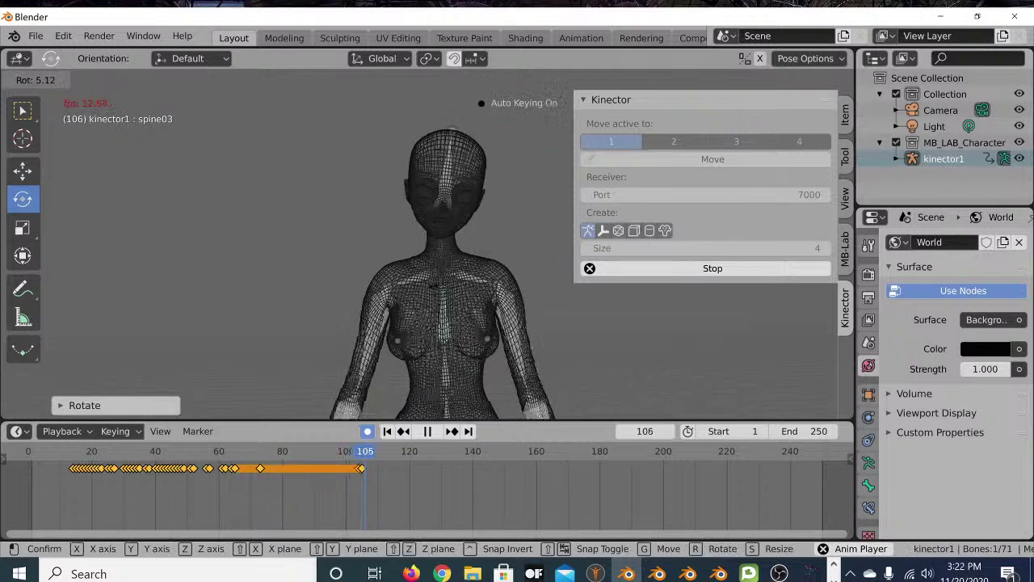
click(428, 289)
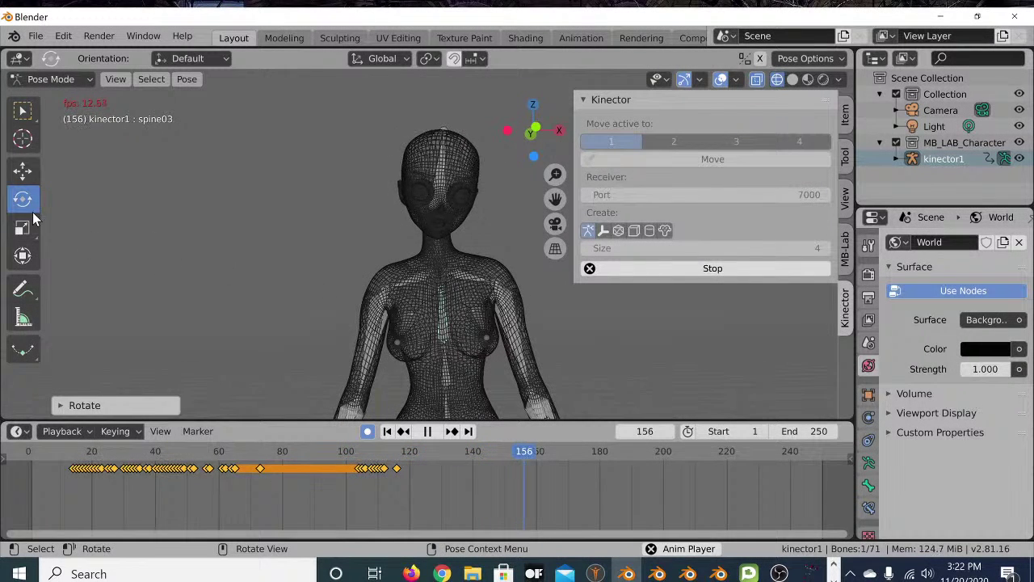
During playback, record another free rotation of the spine03 bone followed by a twist about the global Z axis
click(274, 284)
click(443, 309)
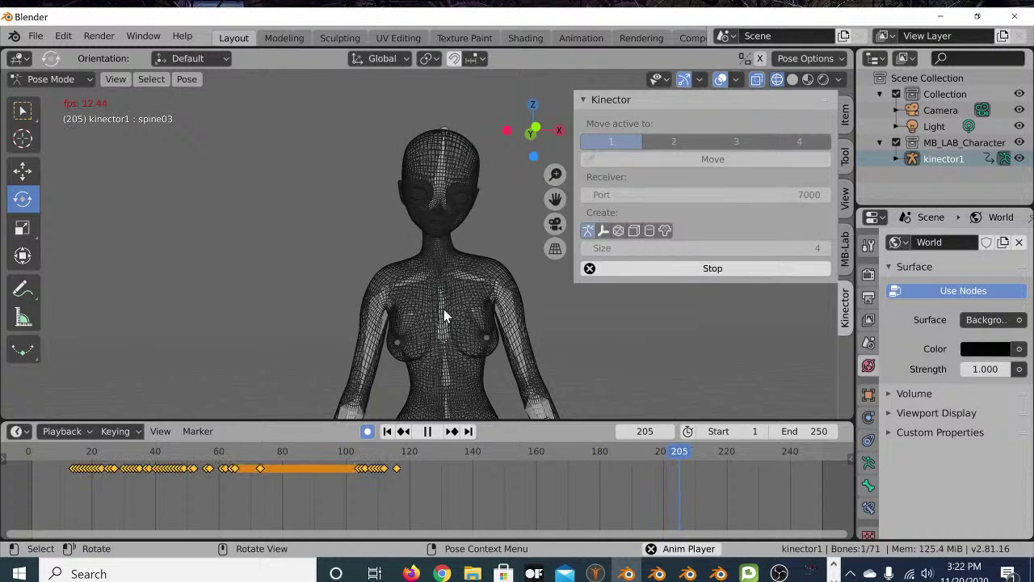
key(r)
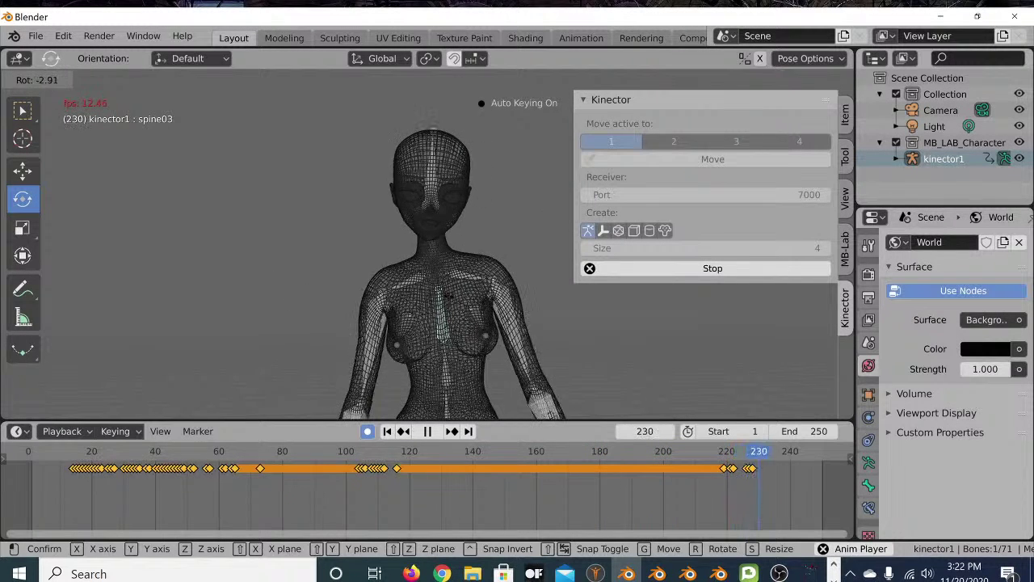
click(453, 299)
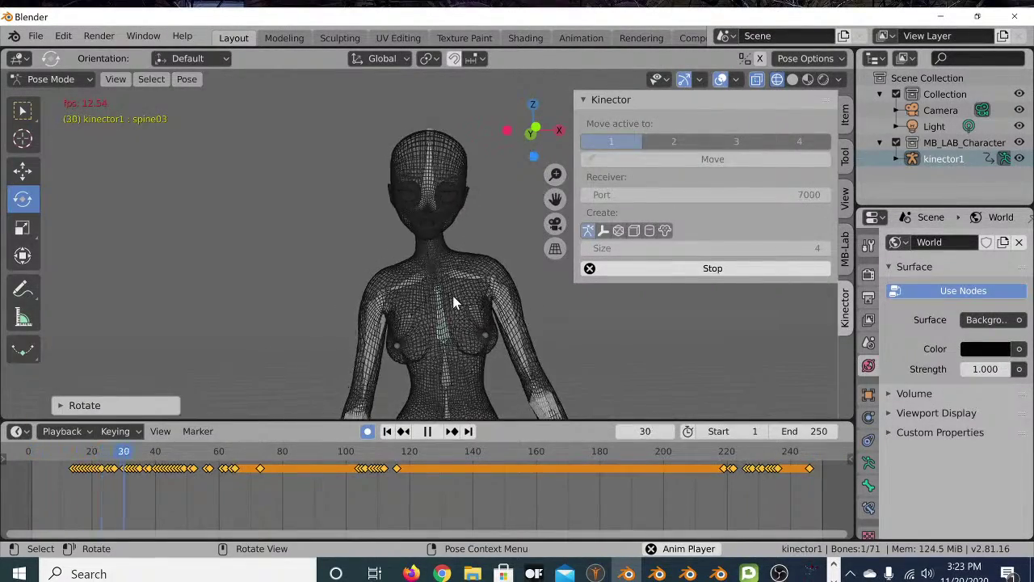
key(r)
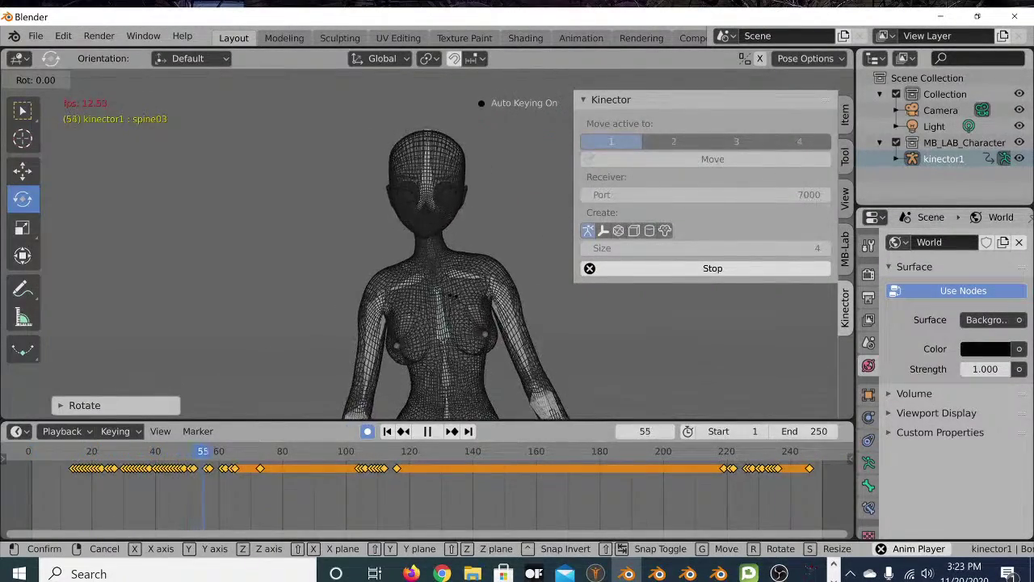
key(z)
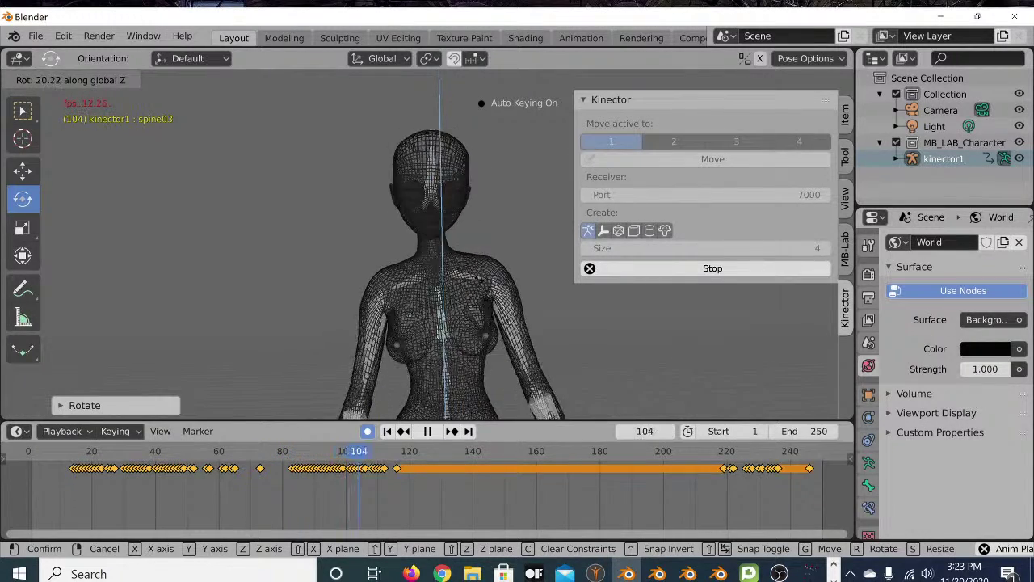
click(432, 279)
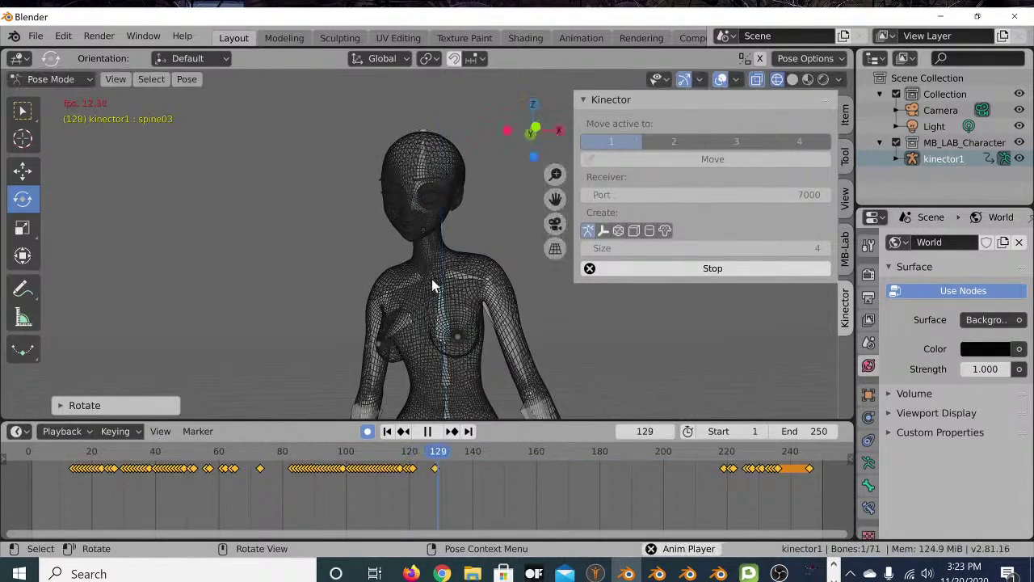
Stop playback, set the timeline's end frame to 1500 and delete the selected keyframes of the spine03 bone
click(435, 432)
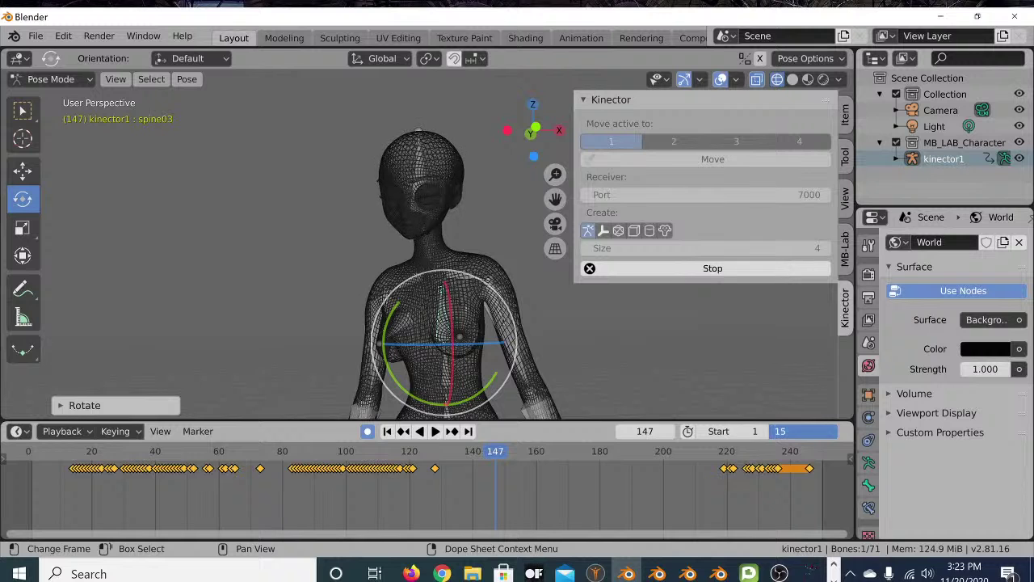
key(Return)
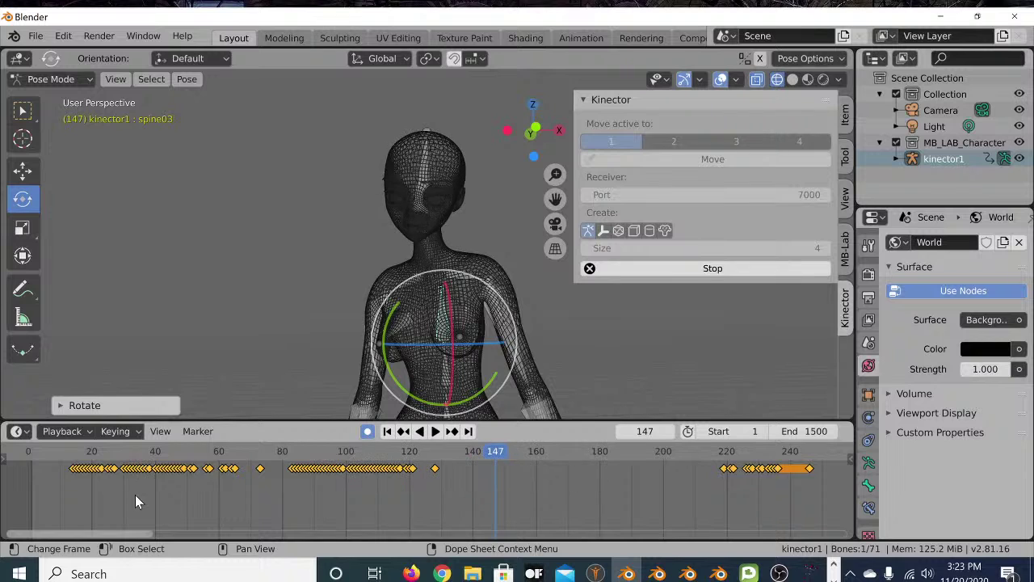
key(x)
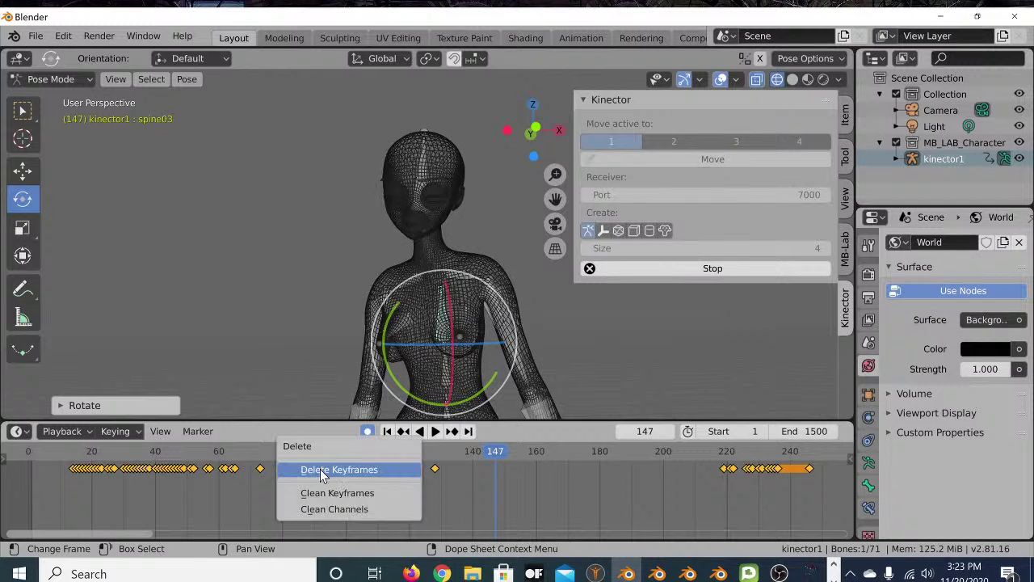
click(320, 469)
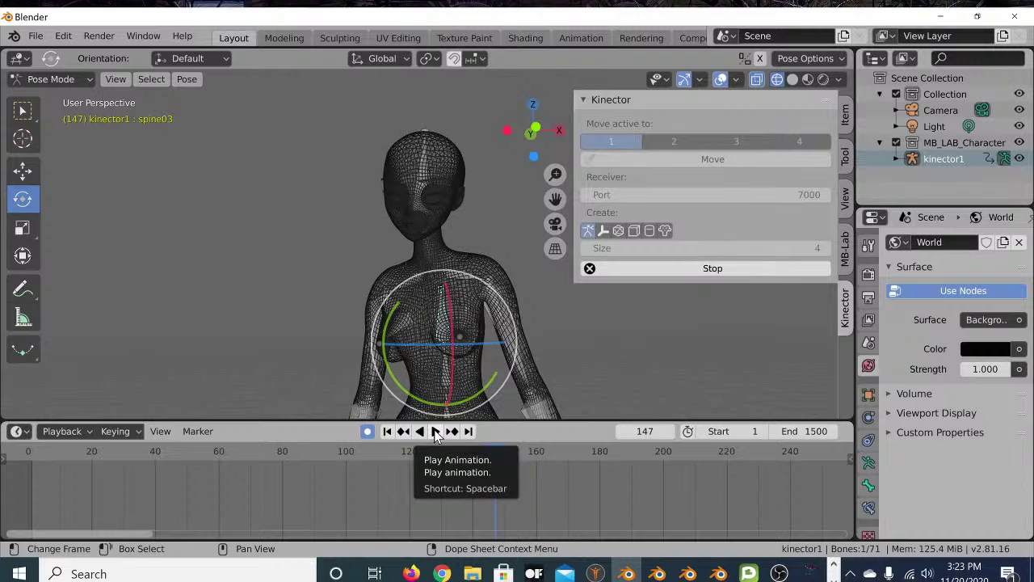
Resume playback and record the spine03 bone with a free rotation followed by a rotation about the global Z axis
key(space)
key(r)
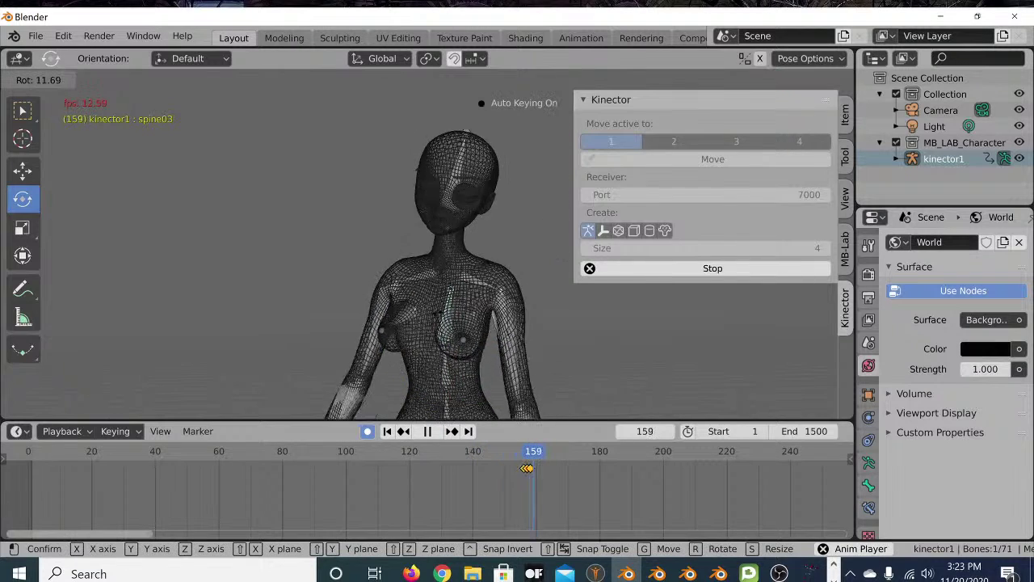
click(433, 310)
key(r)
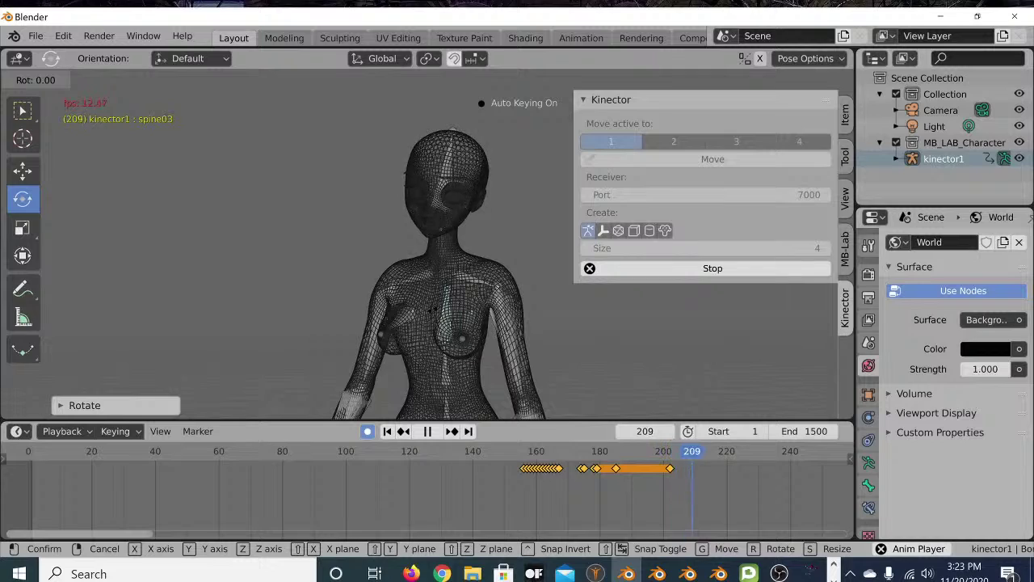
key(z)
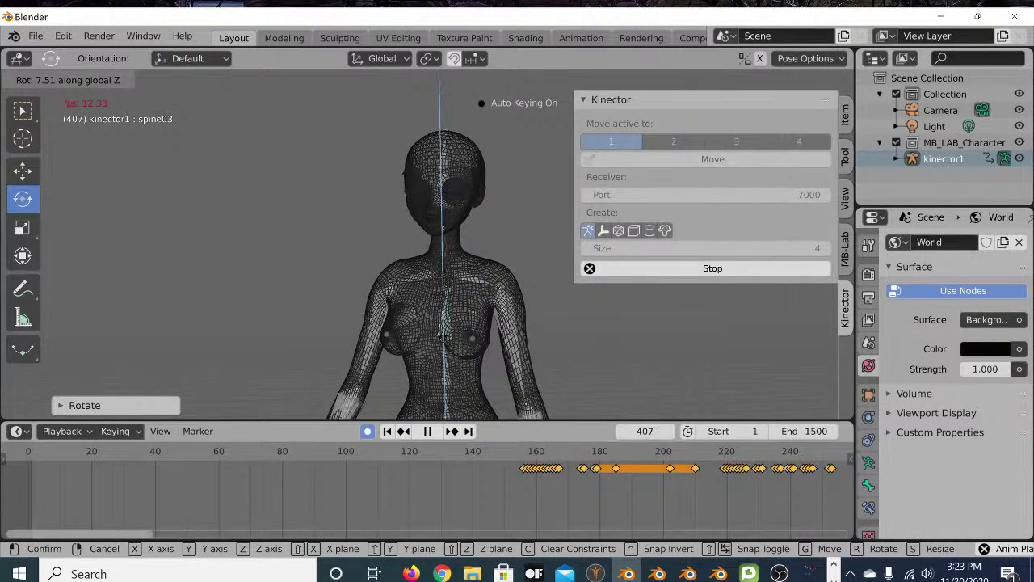
click(443, 344)
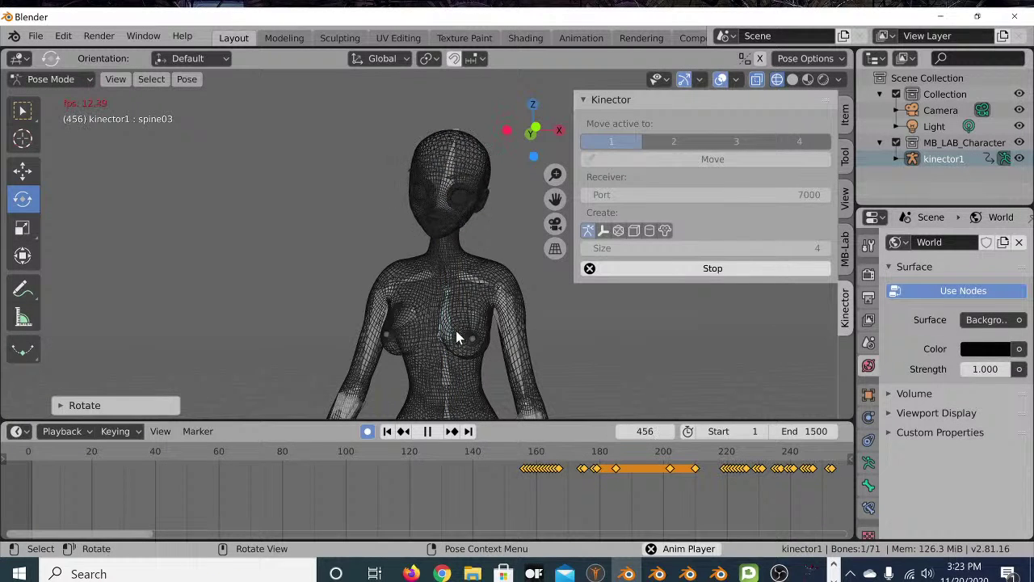
Record one more free sideways tilt of the spine03 bone and stop playback
key(r)
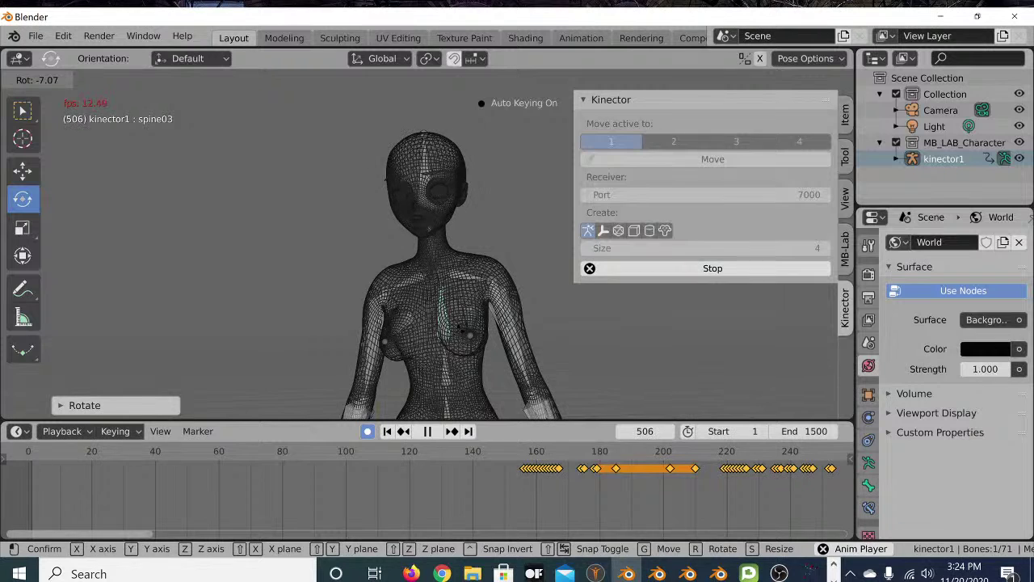
click(454, 361)
click(426, 431)
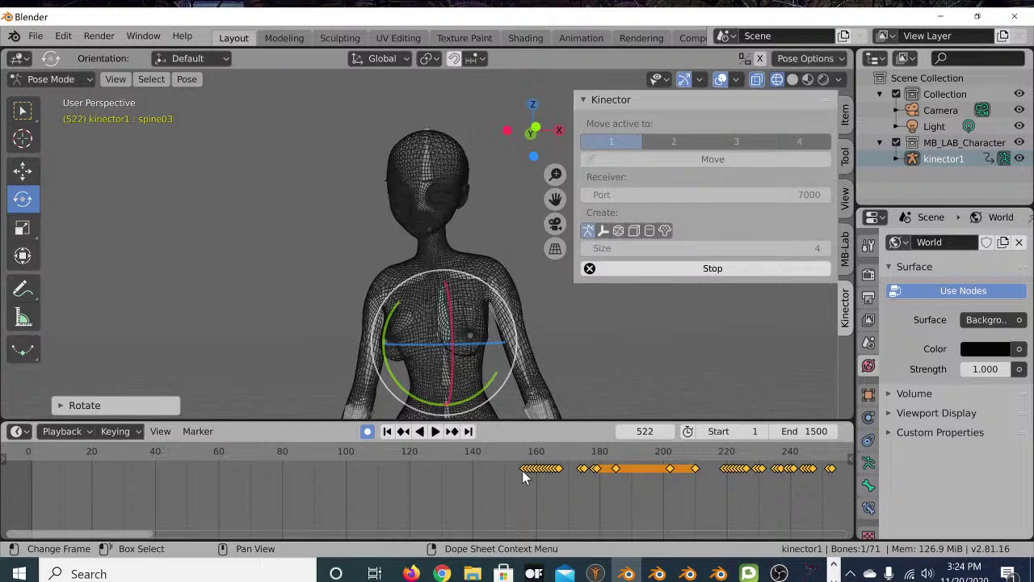
Scrub the playhead back through the recorded keyframes to frame 150
scroll(662, 491, down, 2)
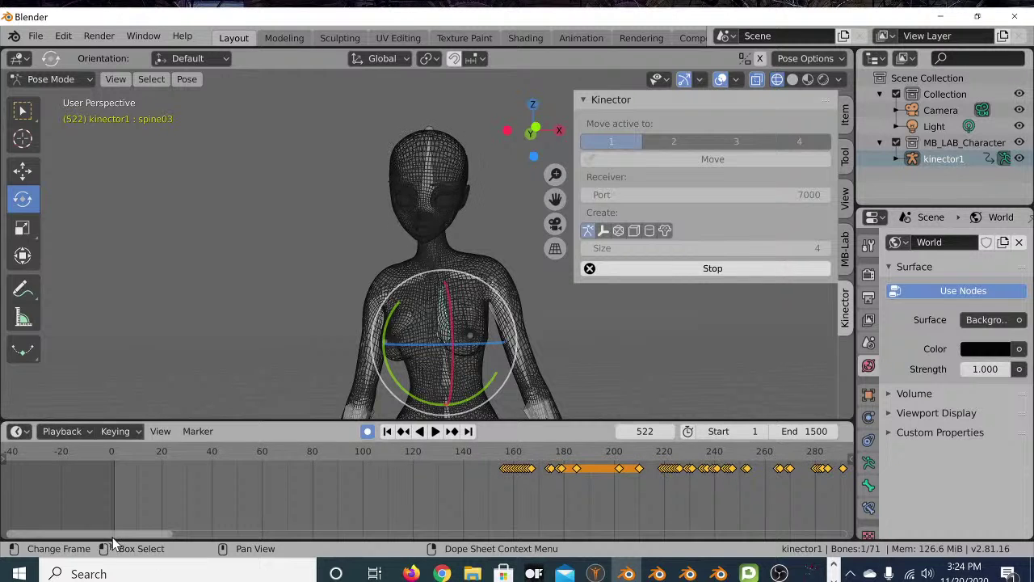
drag(115, 535, 334, 541)
drag(529, 450, 52, 463)
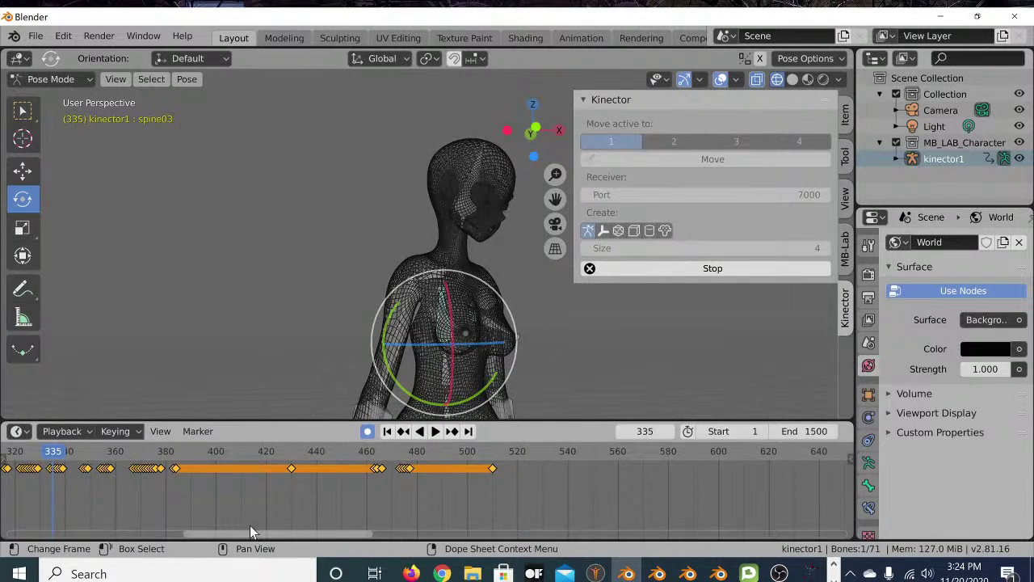
drag(251, 533, 207, 526)
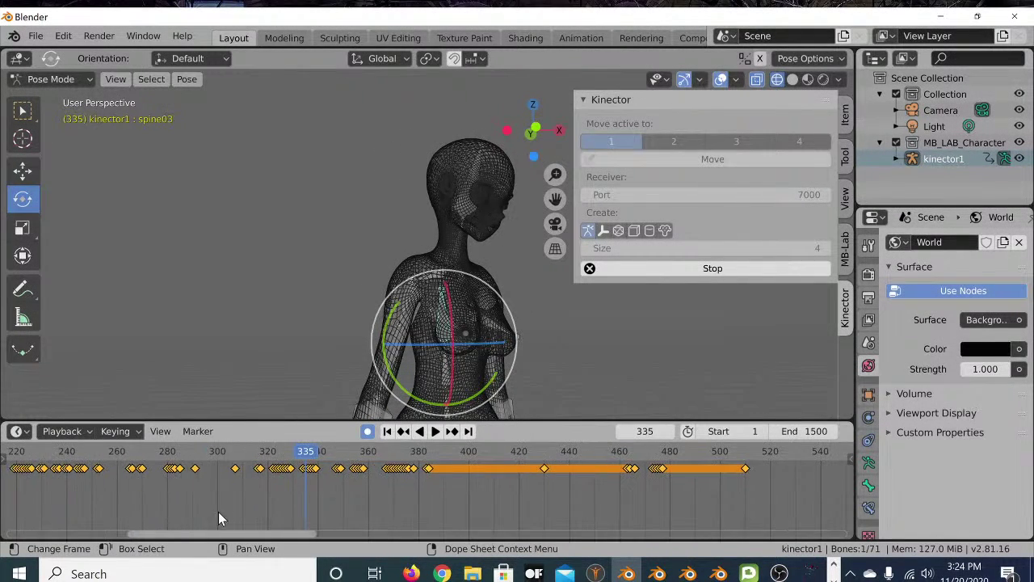
drag(303, 452, 17, 455)
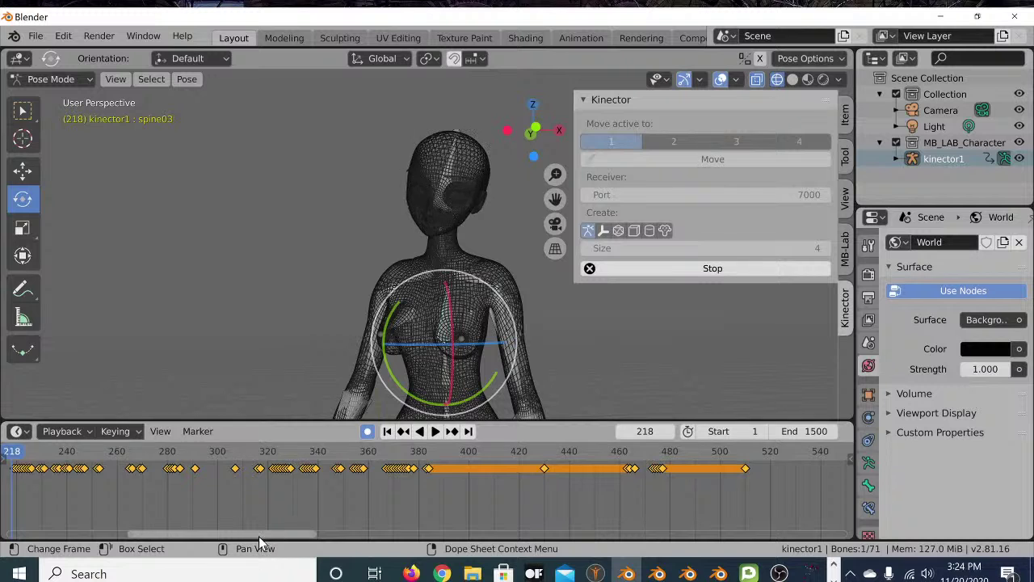
drag(259, 534, 210, 535)
mouse_move(206, 473)
mouse_down()
mouse_move(165, 453)
mouse_move(60, 459)
mouse_up()
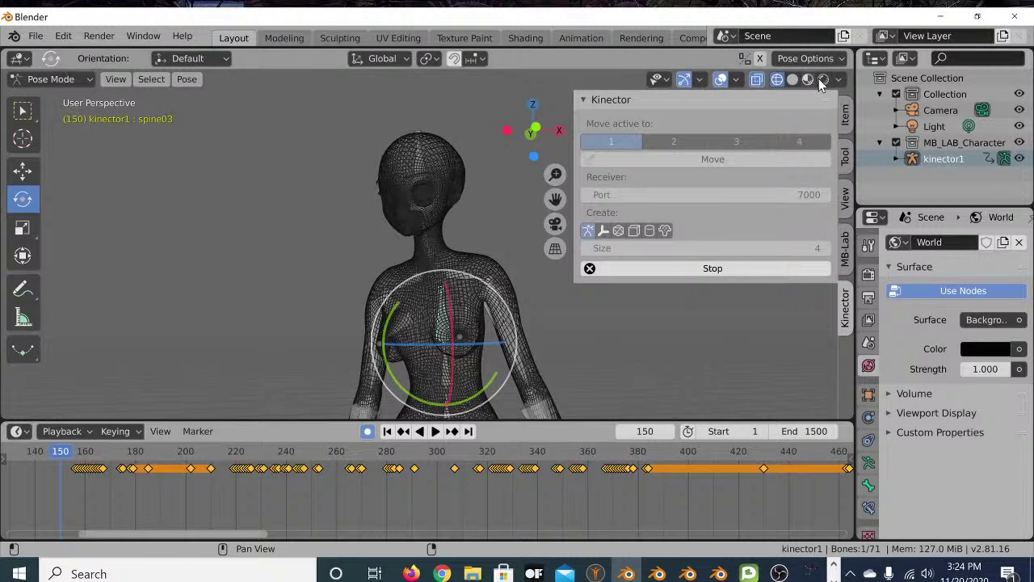
In rendered shading, stop the Kinector receiver and play back the recorded animation from frame 150, then pause it
click(823, 79)
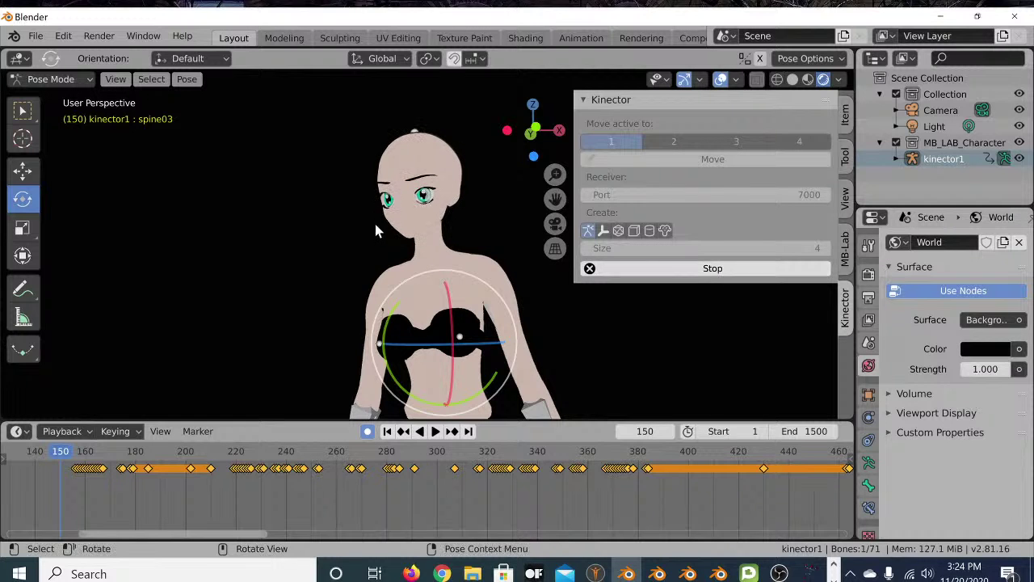
click(721, 270)
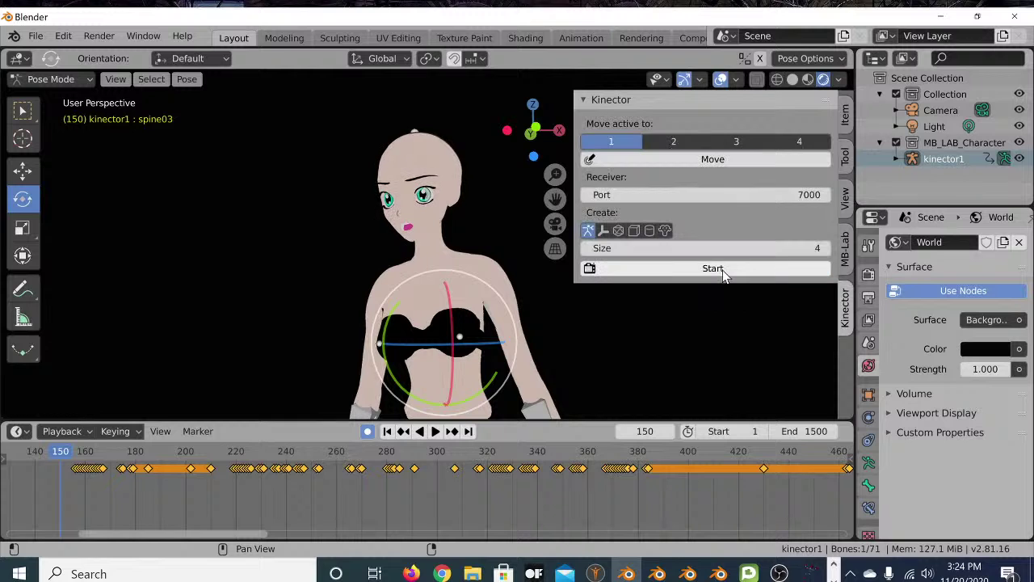
click(436, 431)
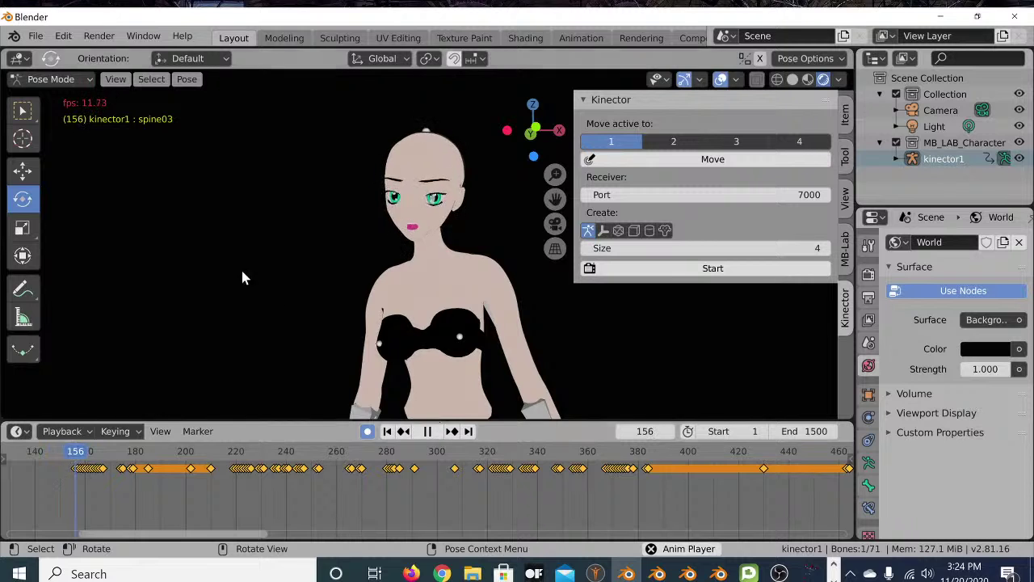
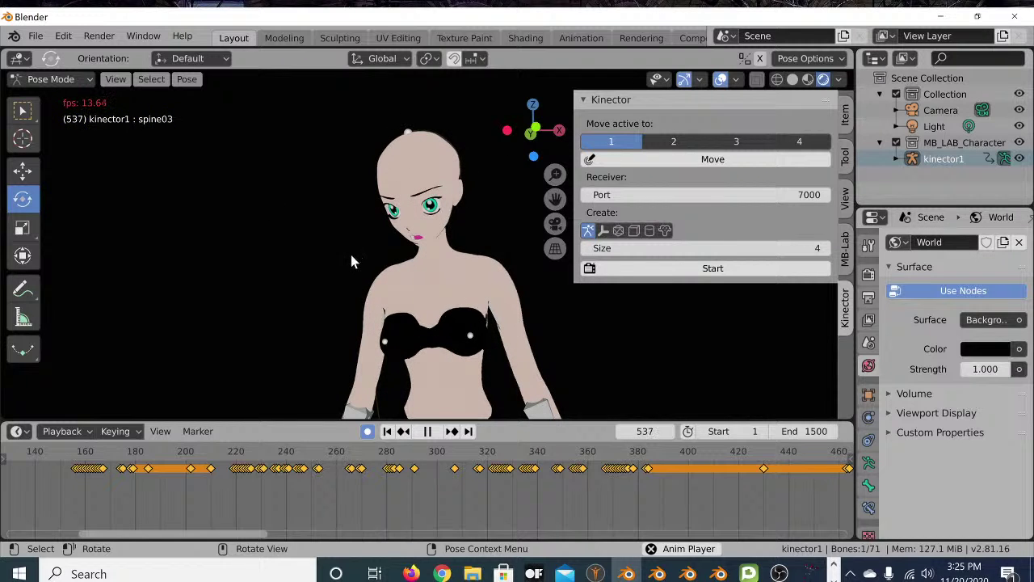
click(429, 432)
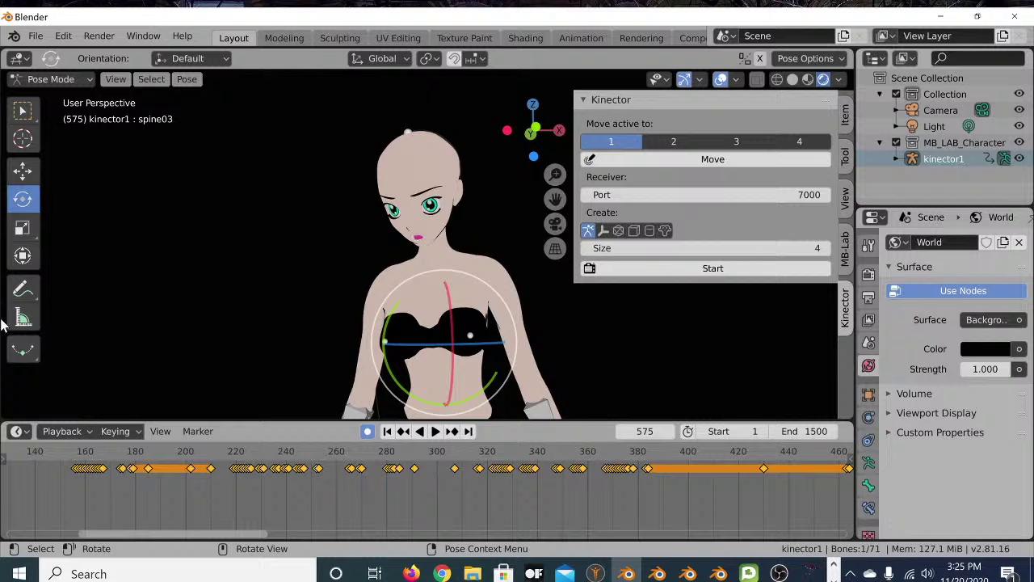
Change the timeline area to the Graph Editor and enlarge it to show the recorded spine03 curves
click(25, 436)
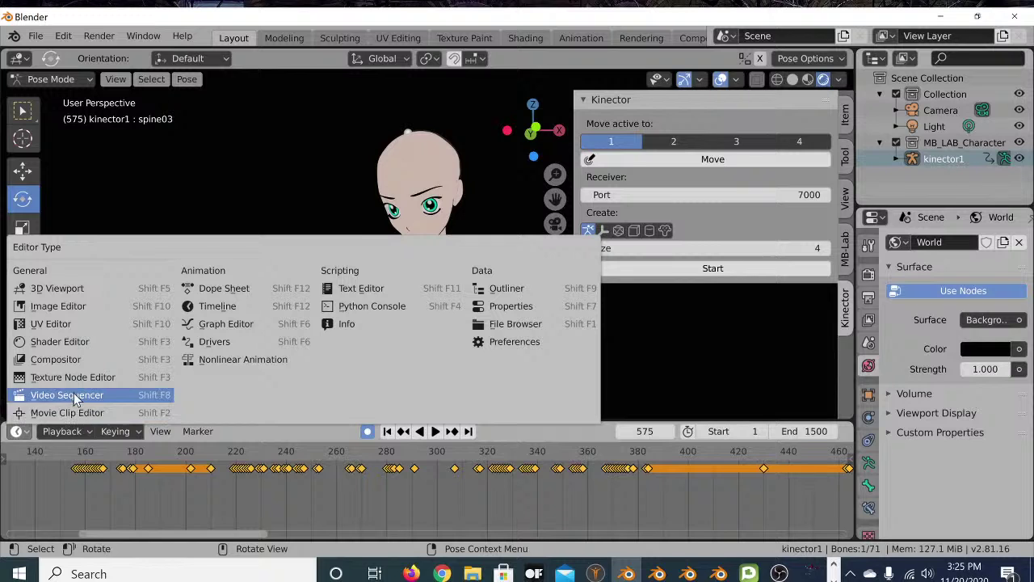
click(227, 328)
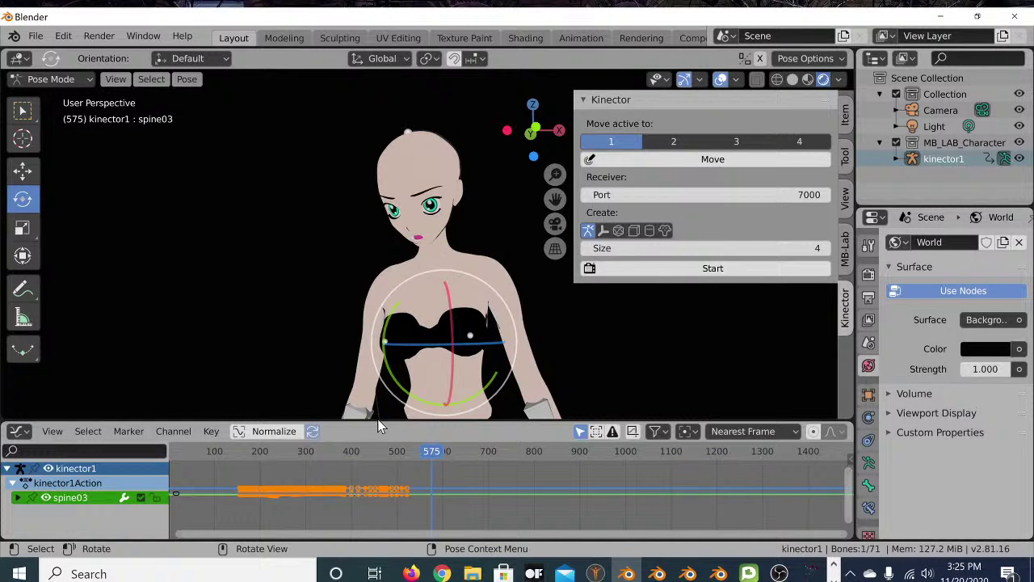
drag(377, 418, 374, 137)
scroll(313, 398, up, 2)
middle_drag(314, 398, 483, 340)
scroll(509, 341, up, 5)
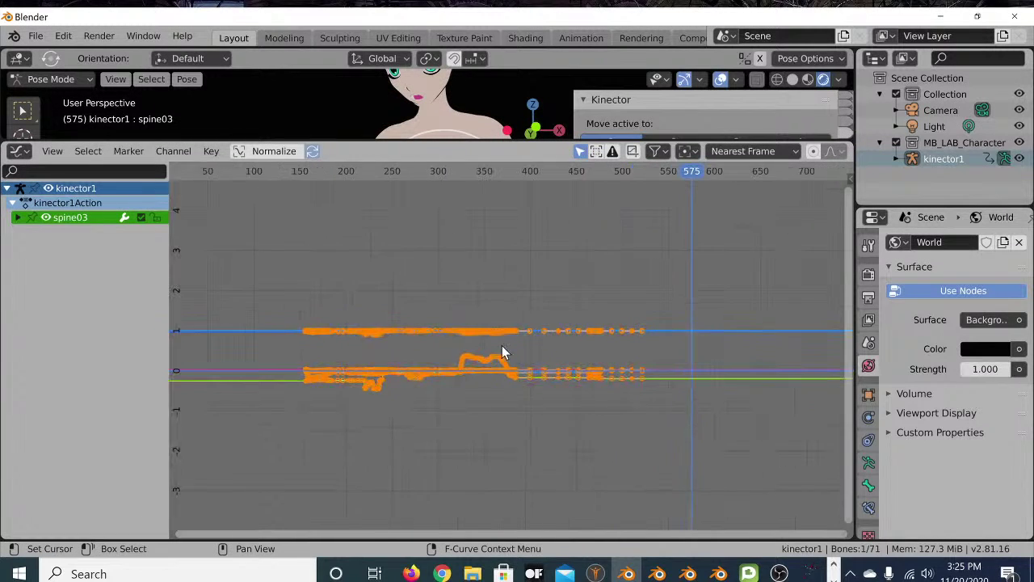
Examine the recorded spine03 curves in close-up, working along the frames from about 155 to 380
middle_drag(335, 343, 566, 324)
scroll(565, 324, up, 4)
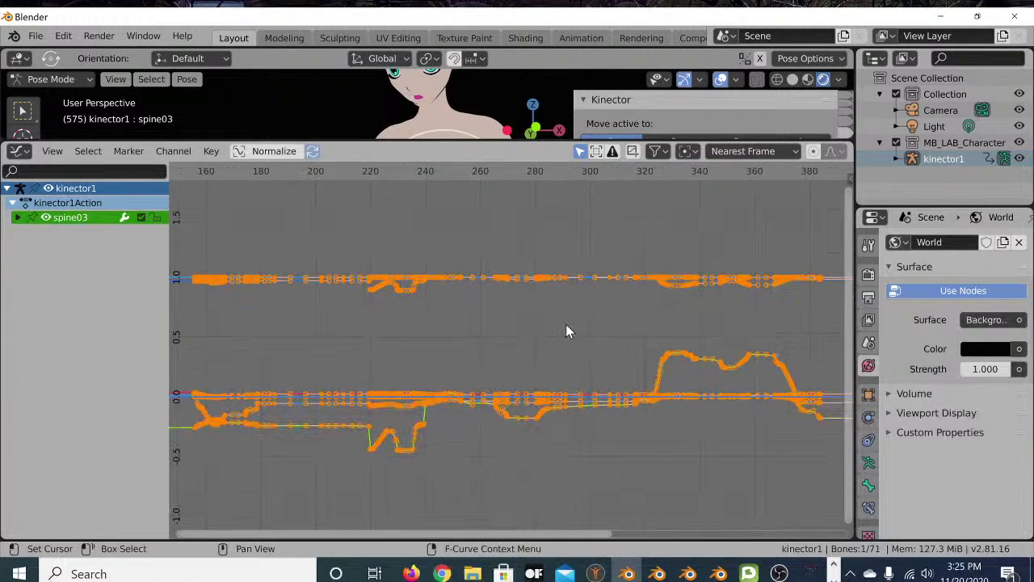
middle_drag(450, 344, 516, 336)
scroll(496, 347, up, 5)
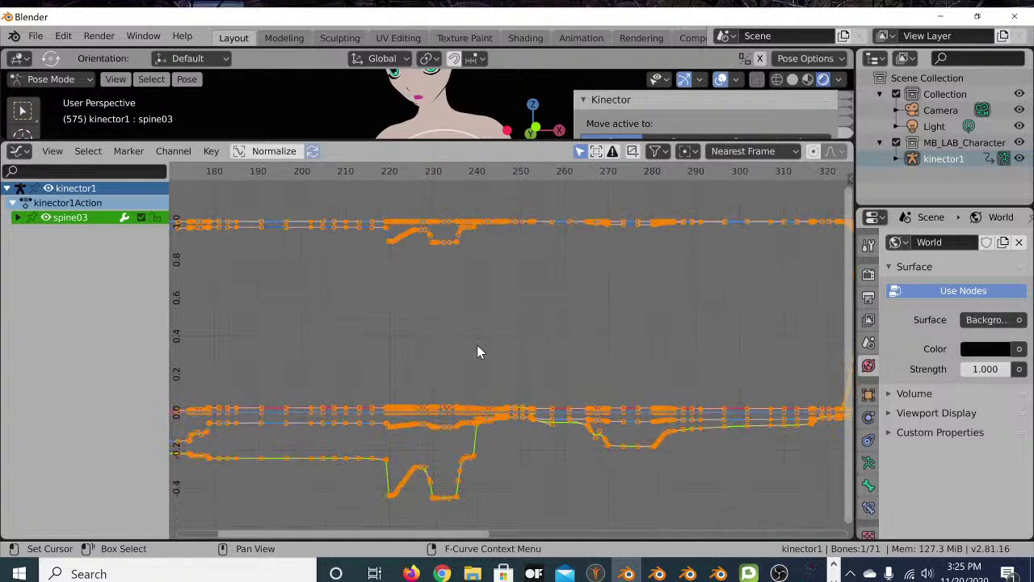
middle_drag(377, 346, 544, 314)
scroll(470, 328, up, 2)
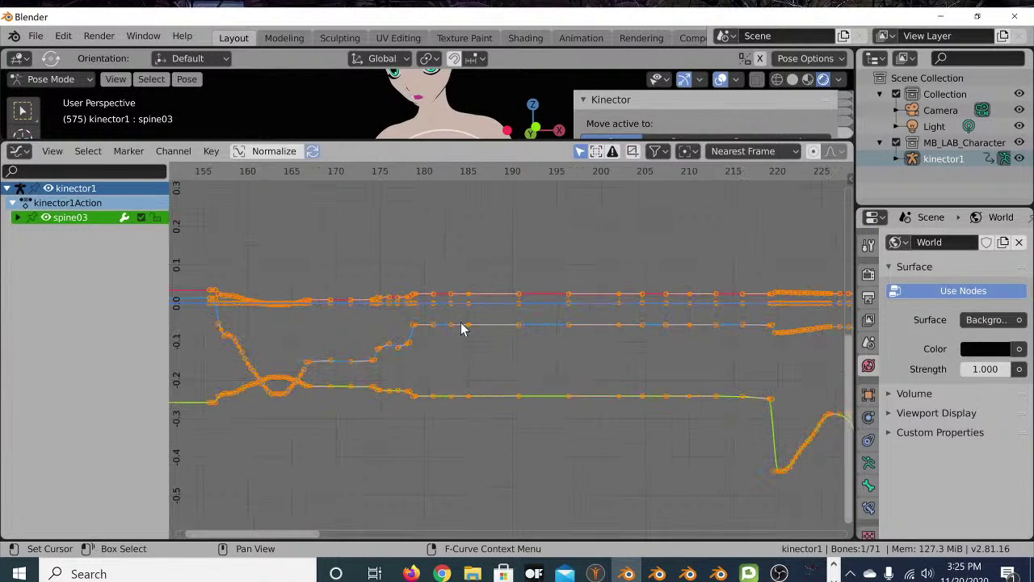
scroll(699, 302, down, 1)
middle_drag(727, 284, 497, 257)
middle_drag(670, 300, 629, 318)
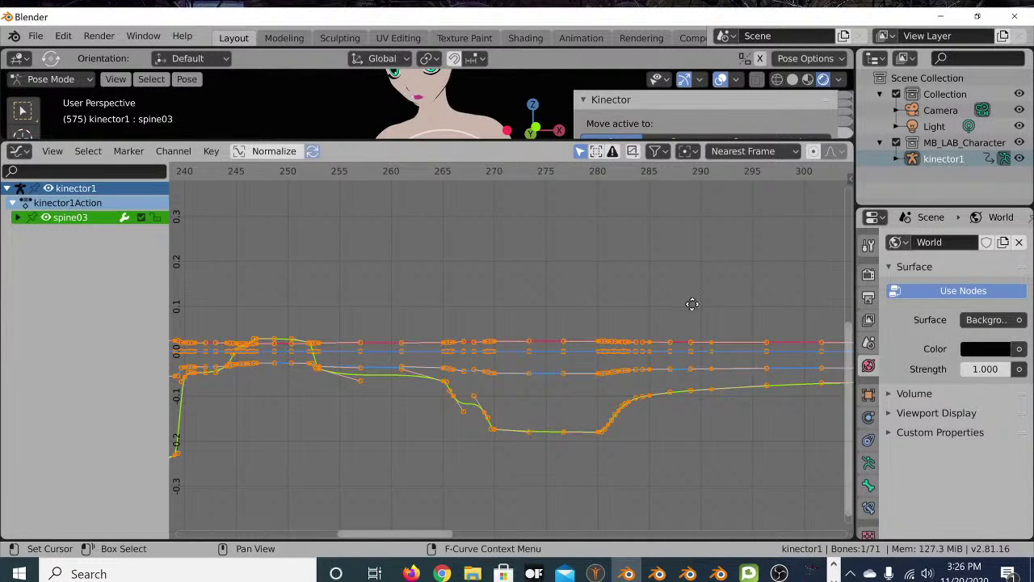
middle_drag(690, 302, 447, 303)
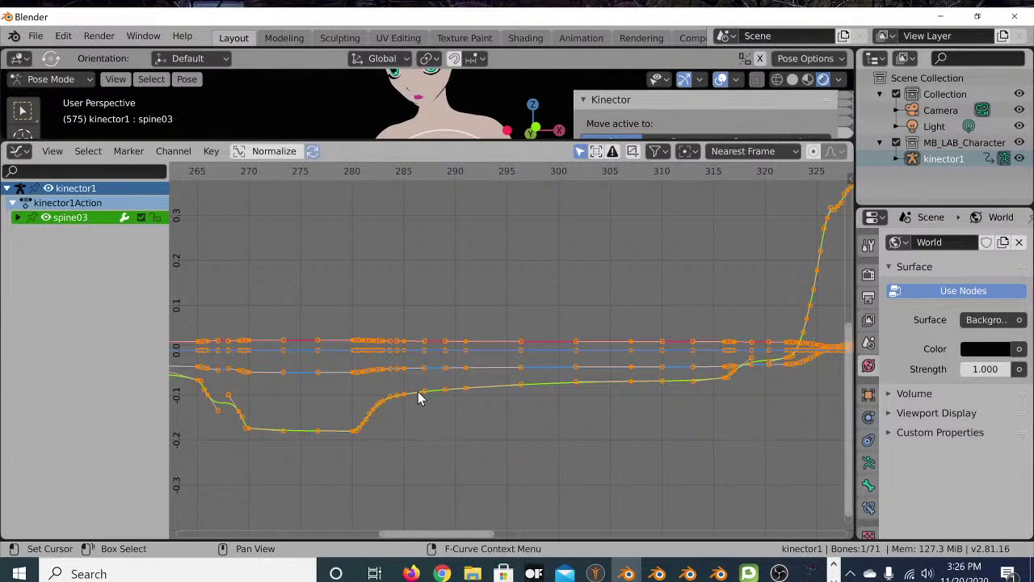
middle_drag(601, 316, 231, 344)
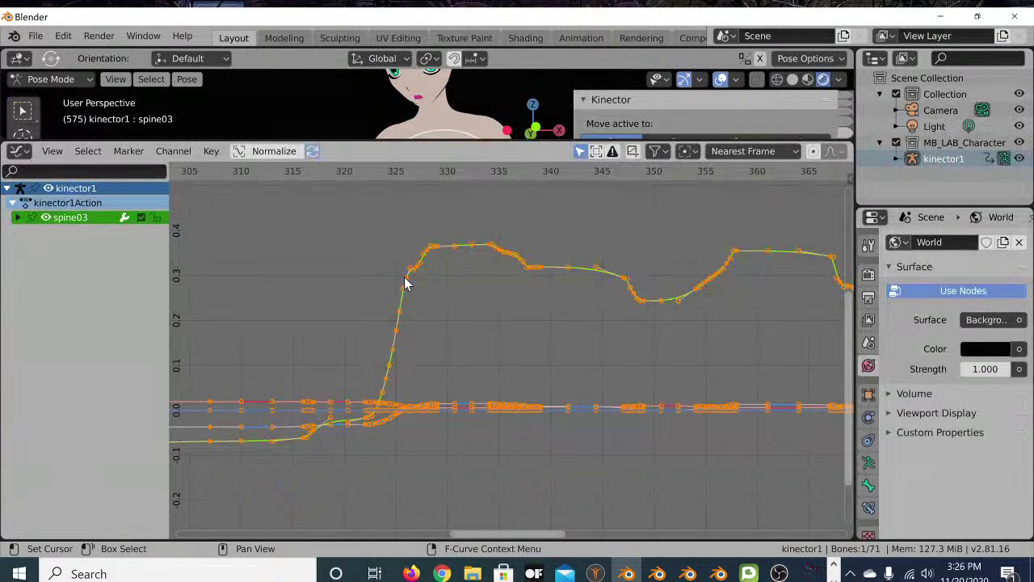
scroll(671, 250, down, 2)
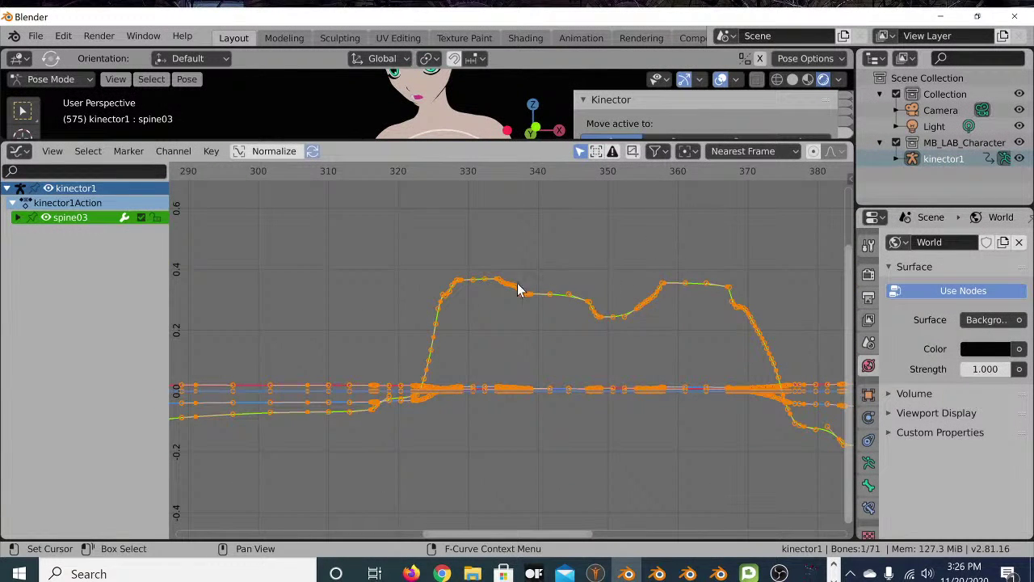
Deselect all keyframes of the spine03 curves and bring the whole recorded range into the Graph Editor
key(alt+a)
scroll(373, 323, down, 8)
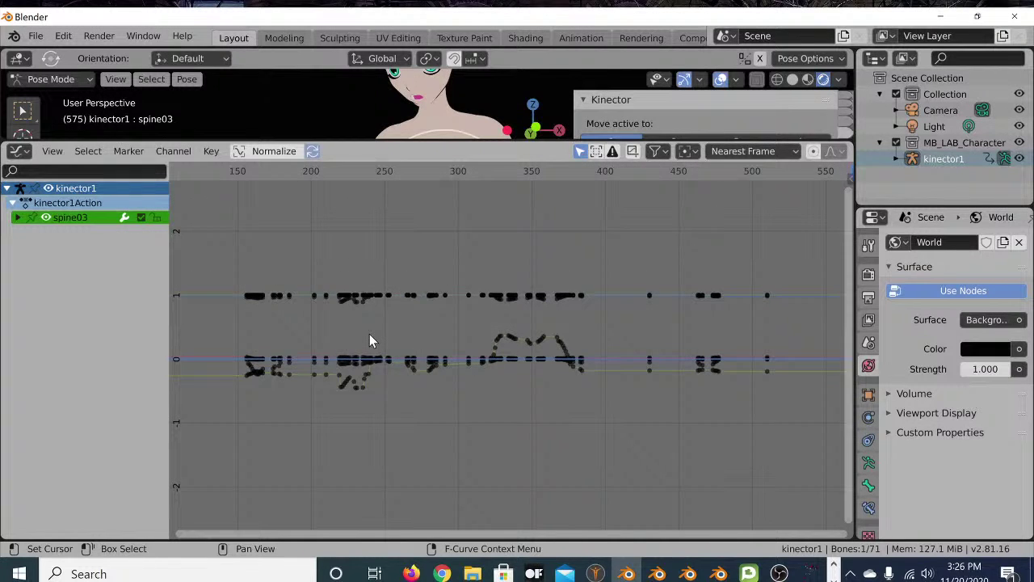
scroll(369, 340, up, 2)
scroll(262, 347, down, 3)
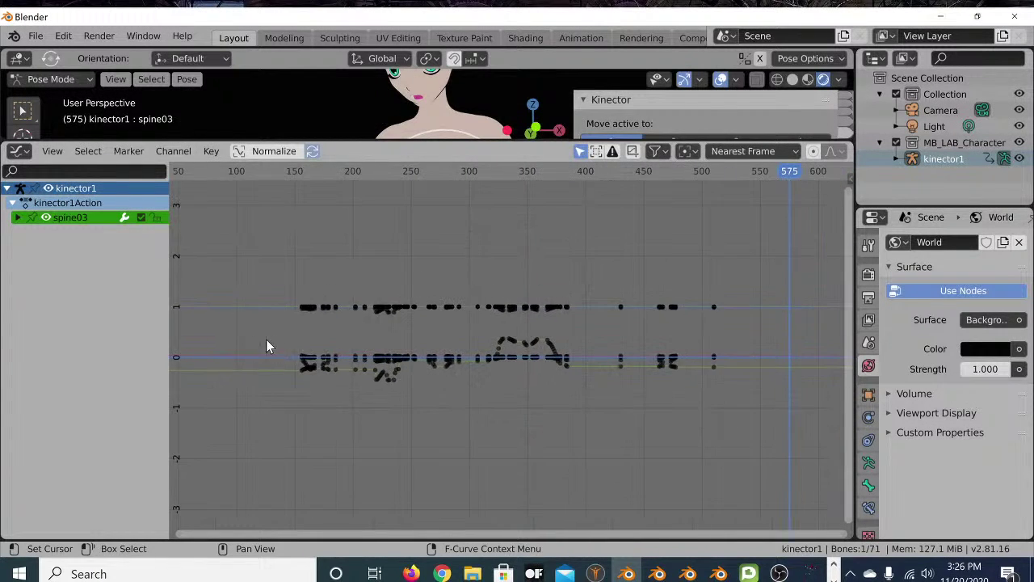
Scrub the playhead back to frame 322 and shrink the Graph Editor so the character shows above the curves
drag(745, 174, 477, 224)
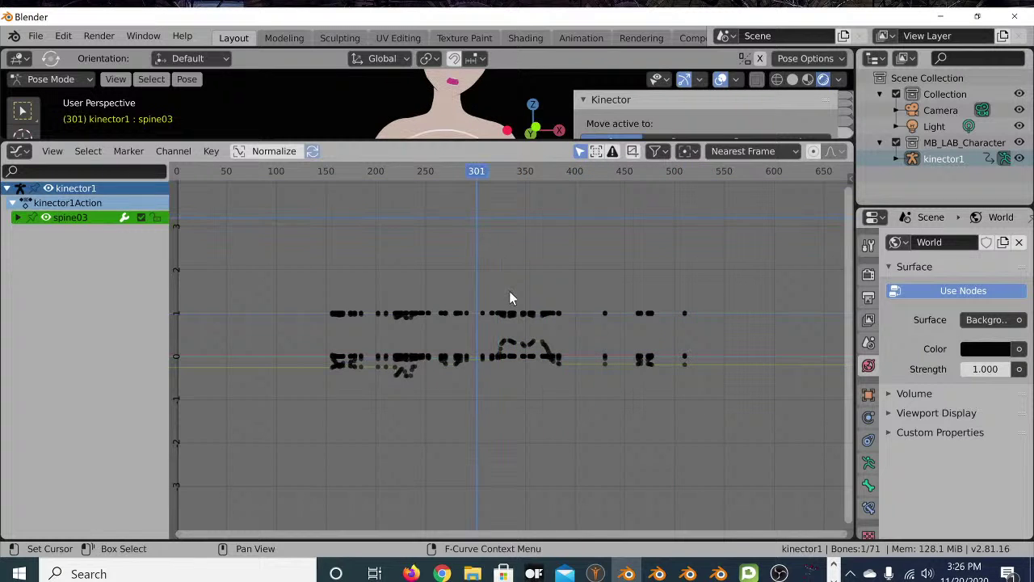
scroll(510, 289, up, 9)
drag(284, 176, 365, 176)
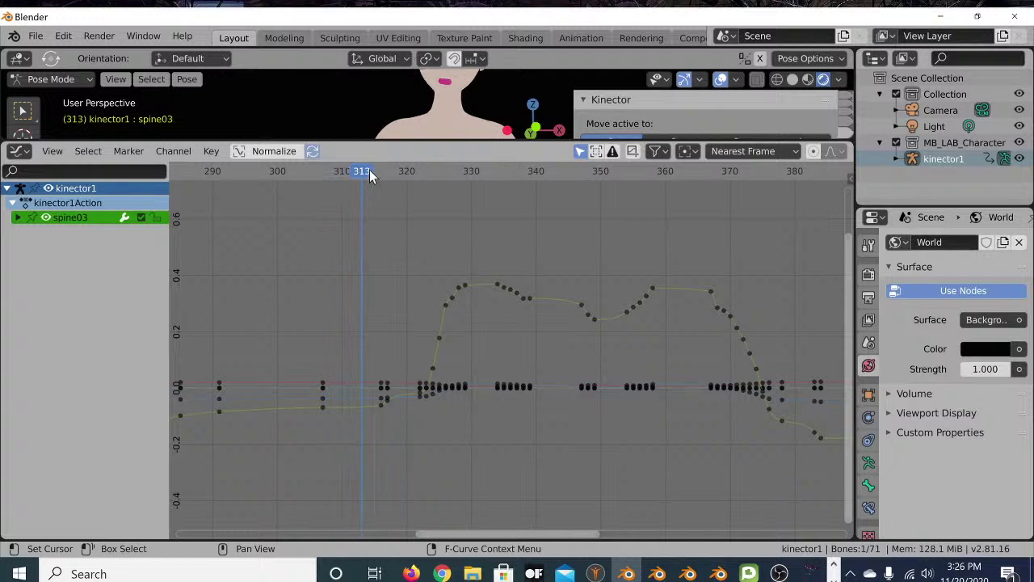
drag(441, 143, 429, 444)
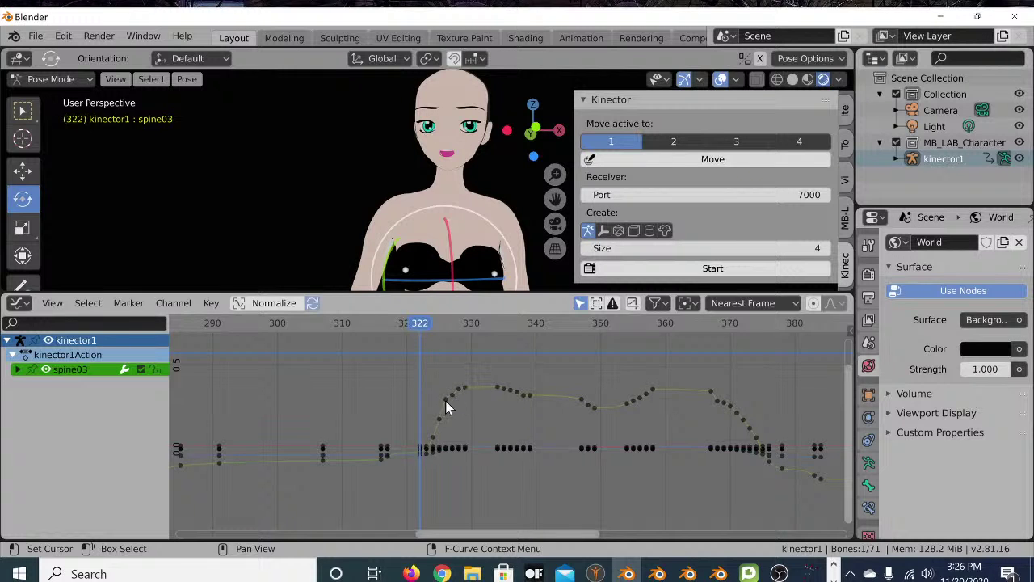
Select the keyframe near frame 327 on the green spine03 curve and turn on Normalize for the curves
scroll(443, 416, up, 3)
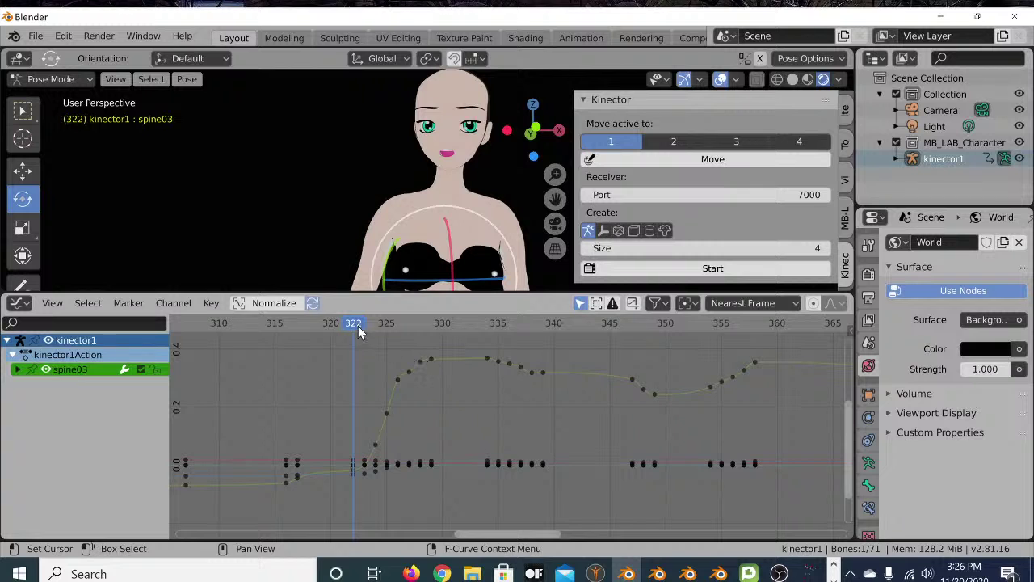
drag(359, 328, 355, 364)
click(404, 379)
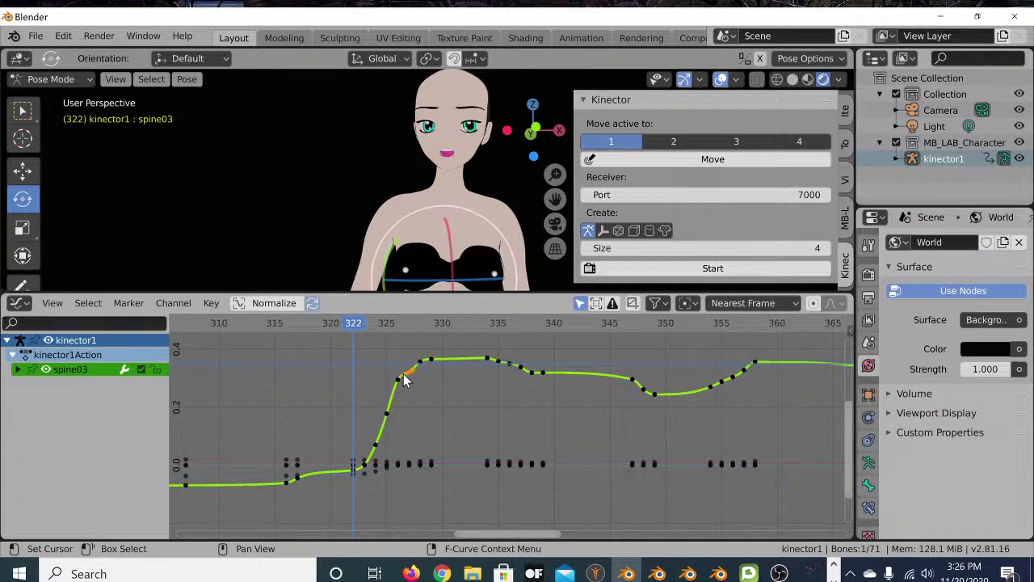
click(269, 304)
scroll(380, 426, down, 7)
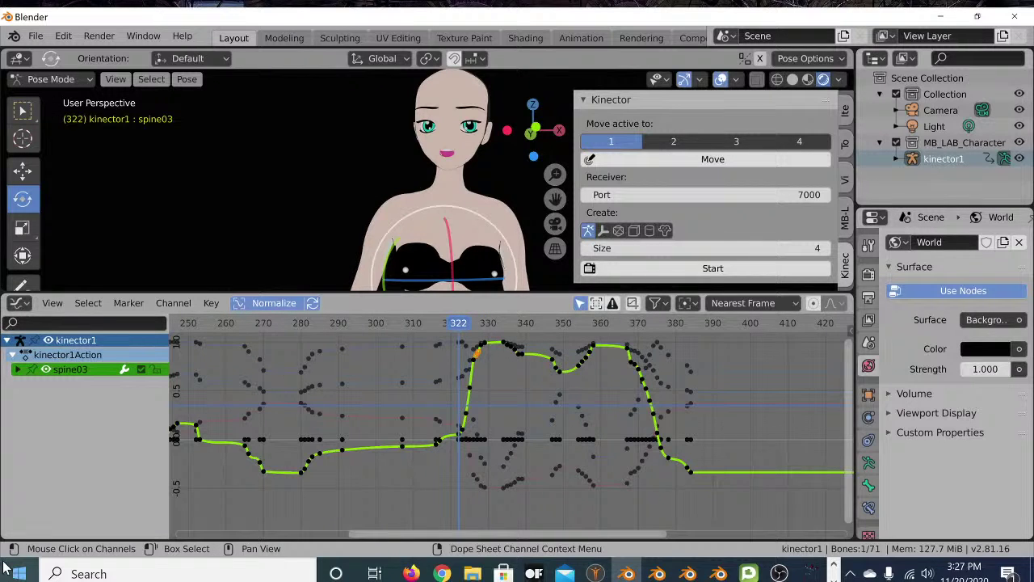
Split the Graph Editor area horizontally and change the lower part to a Timeline
drag(4, 534, 35, 454)
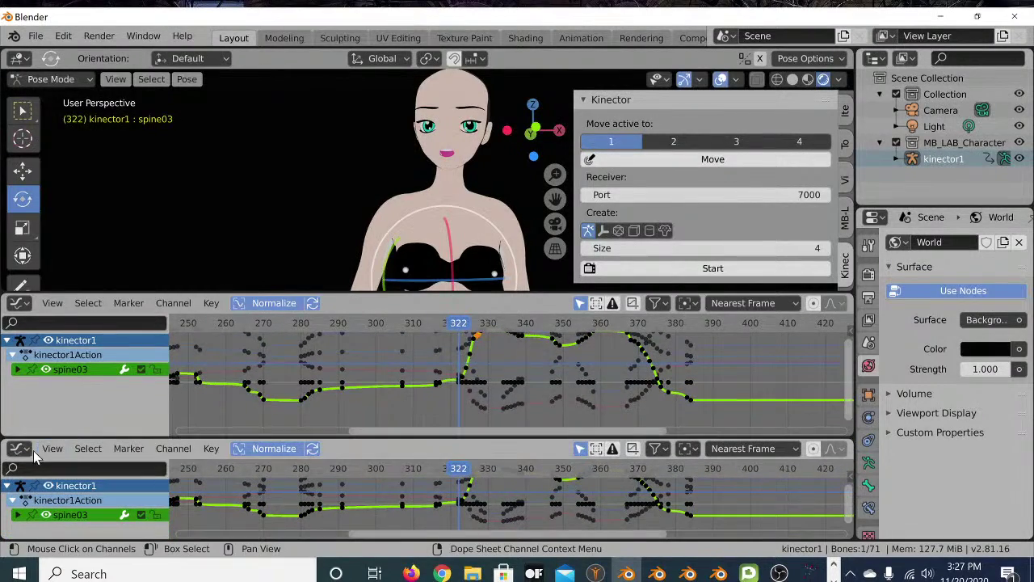
click(21, 449)
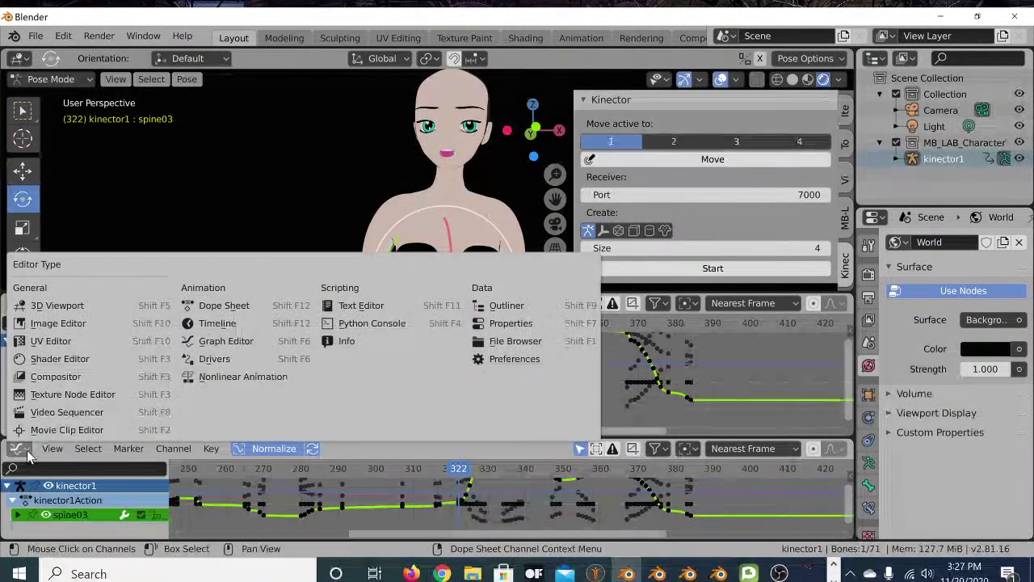
click(228, 322)
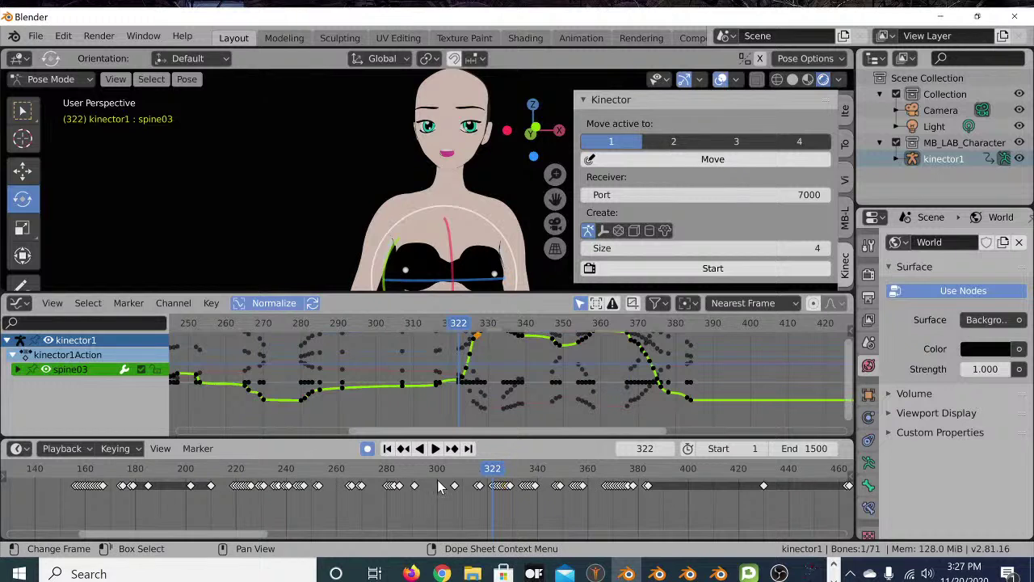
Play the animation from frame 322 and pause it, then replay it from frame 285 and pause again
click(435, 449)
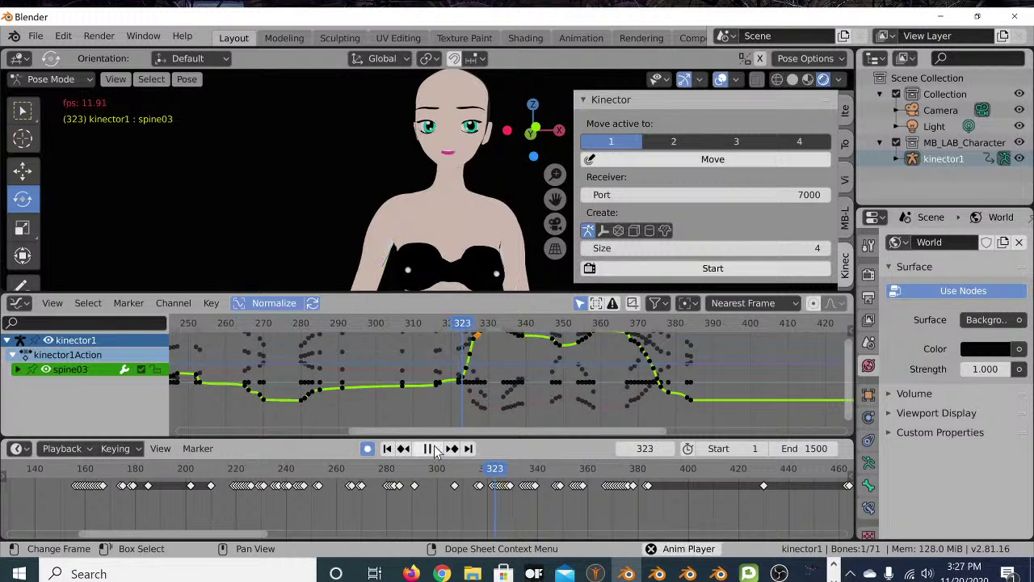
click(432, 449)
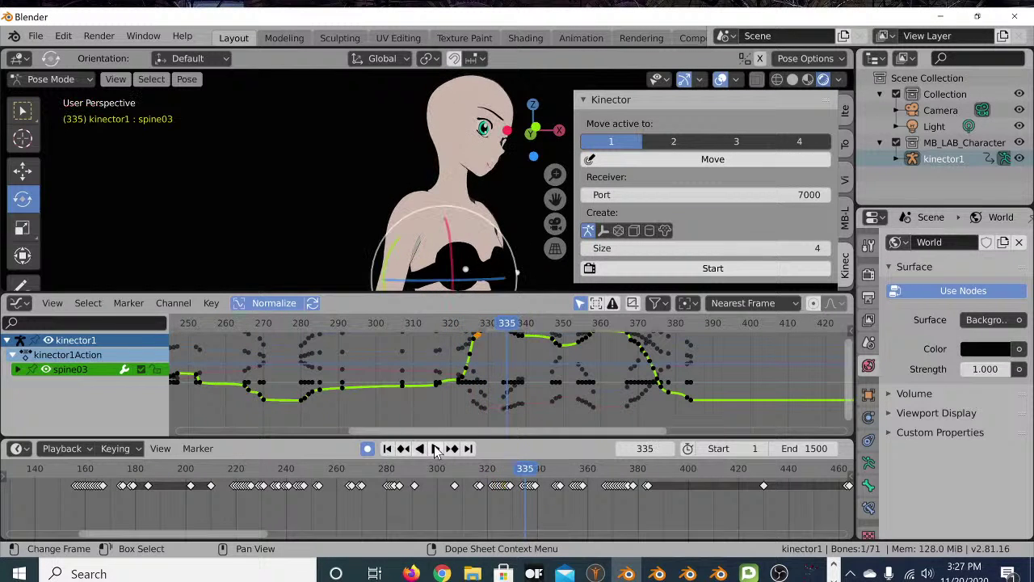
drag(531, 472, 402, 485)
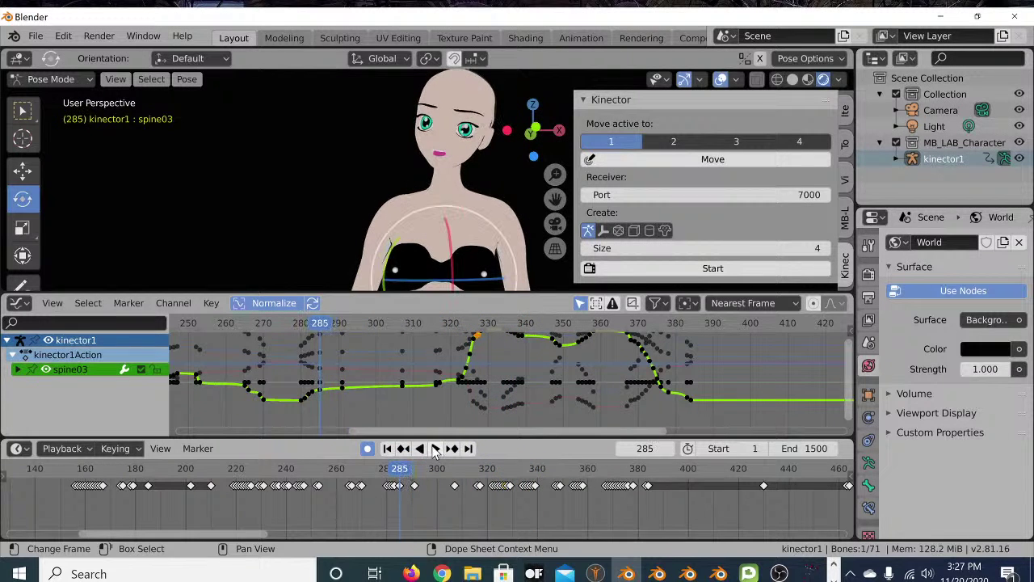
click(429, 449)
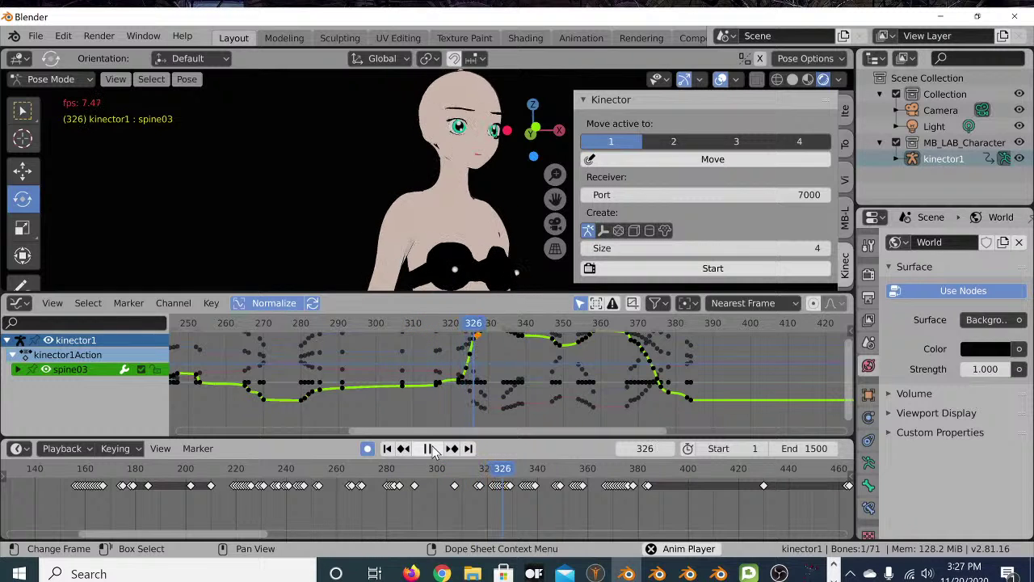
click(432, 452)
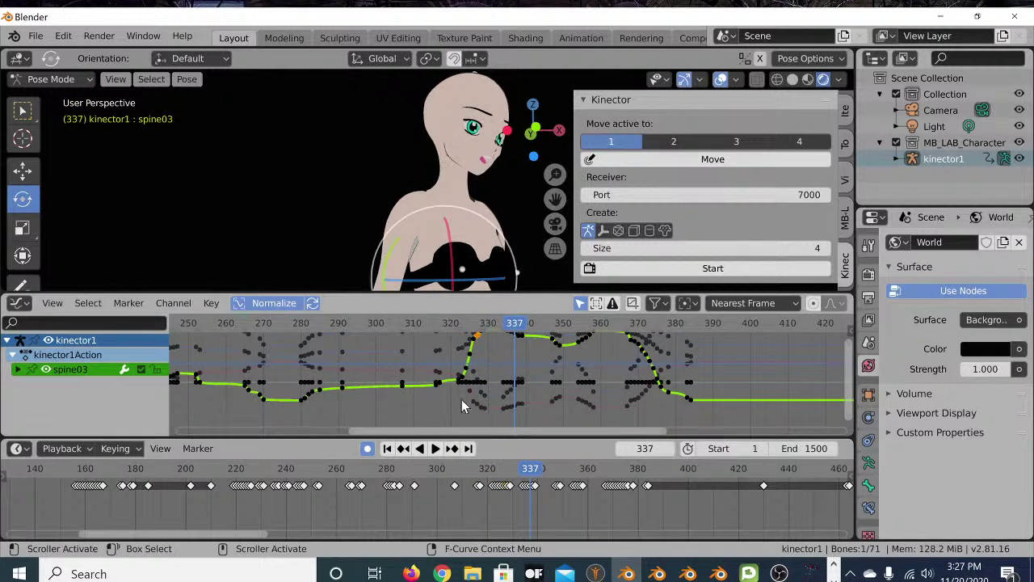
Deselect the green curve and select the keyframe at frame 317 on the red spine03 curve
scroll(460, 387, down, 2)
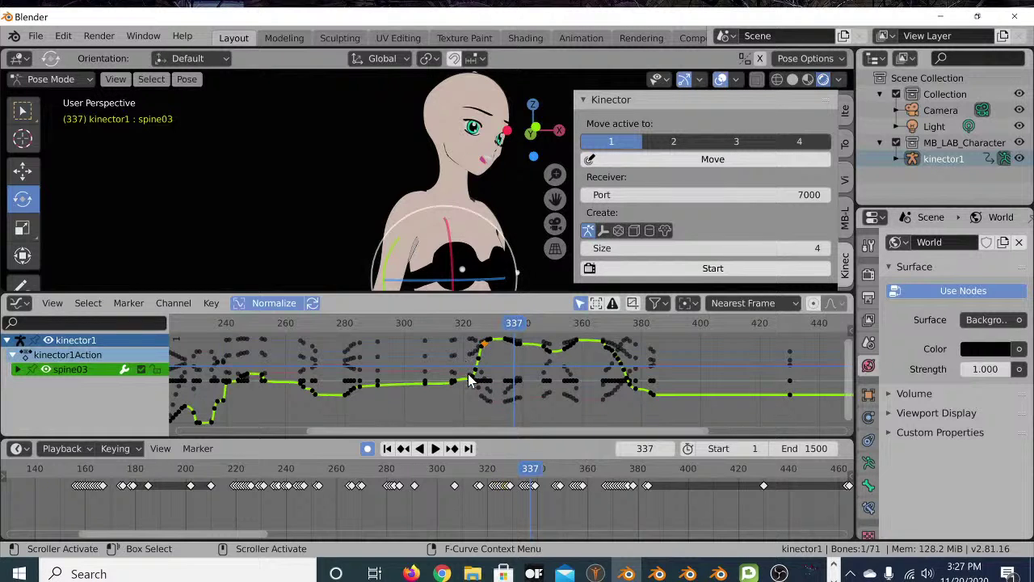
scroll(477, 380, up, 5)
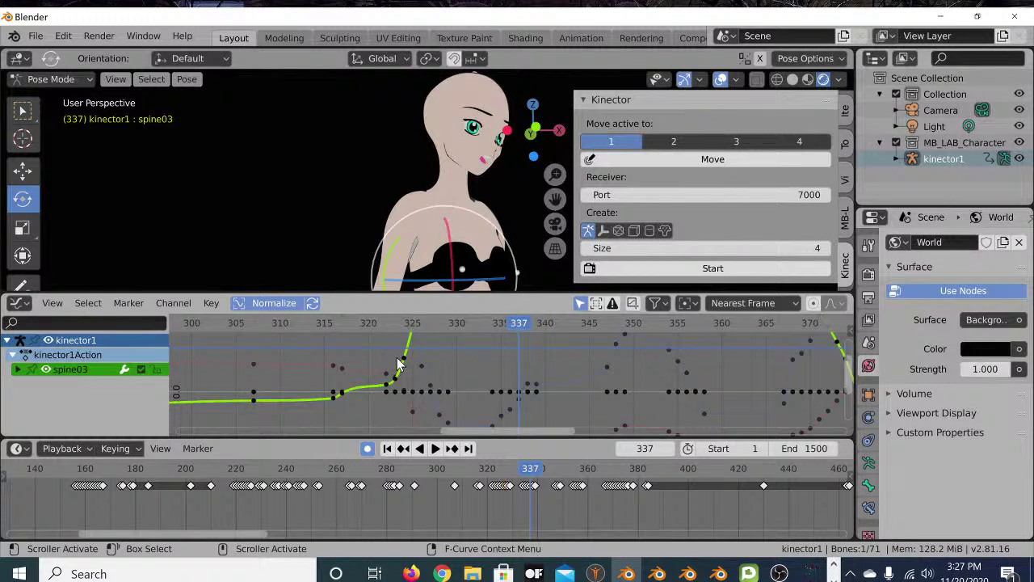
click(368, 376)
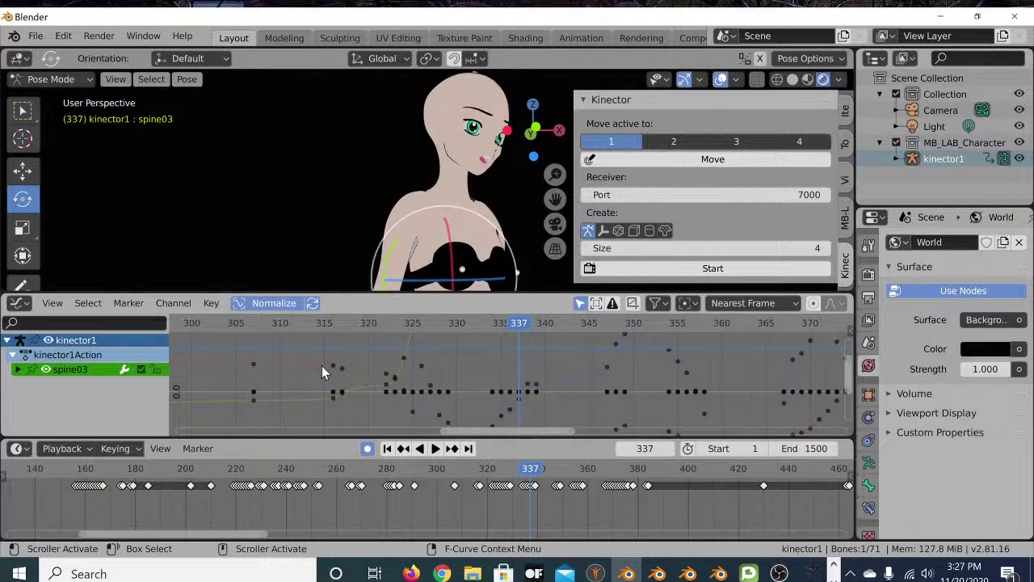
click(341, 374)
scroll(386, 398, down, 5)
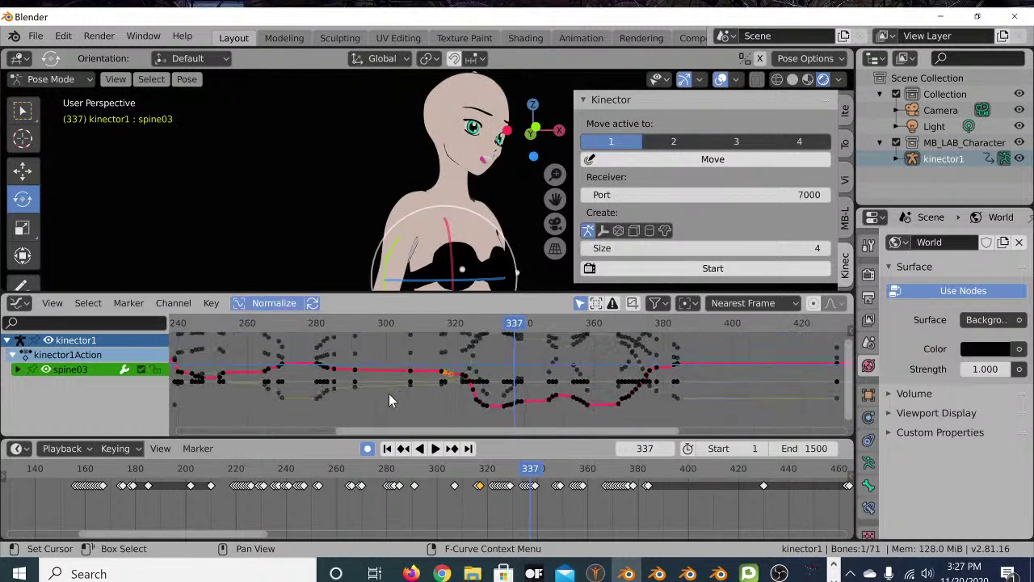
scroll(389, 394, down, 4)
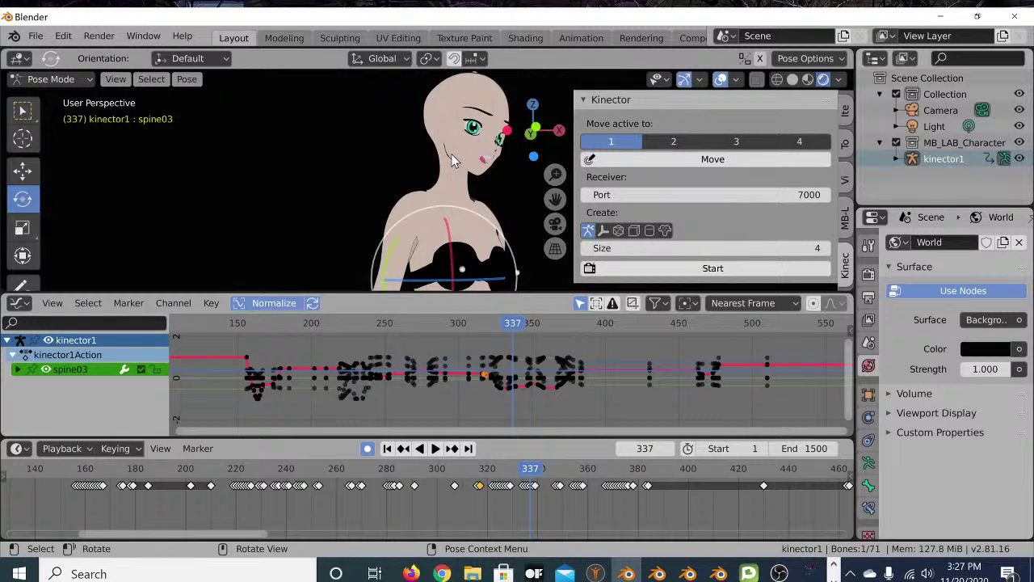
Enlarge the 3D viewport by shrinking the Graph Editor and Timeline, and frame the character's head and shoulders
drag(434, 293, 434, 393)
drag(434, 439, 436, 521)
drag(449, 391, 440, 477)
middle_drag(404, 158, 362, 231)
scroll(363, 231, up, 5)
scroll(331, 250, down, 3)
middle_drag(303, 248, 344, 258)
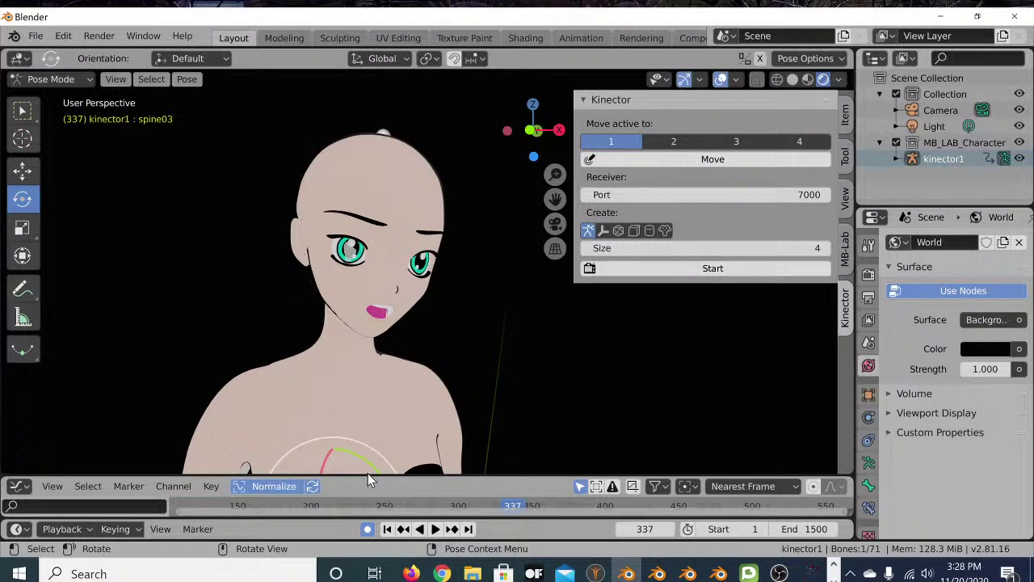
Switch to Firefox and look over the Kinector page from the FaceOSC Kinector section back to the page's introduction
click(411, 574)
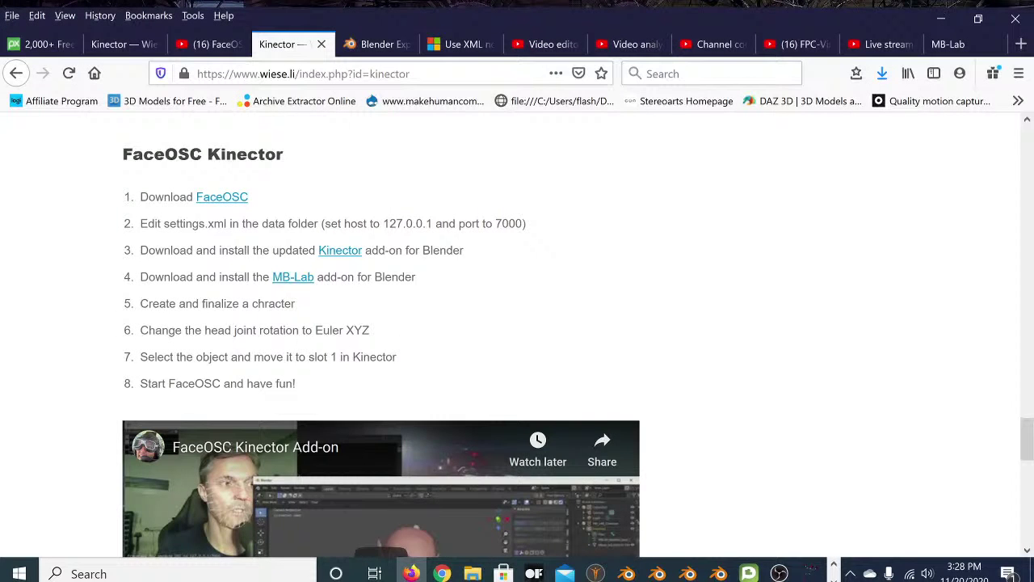
scroll(242, 375, down, 3)
scroll(198, 379, up, 4)
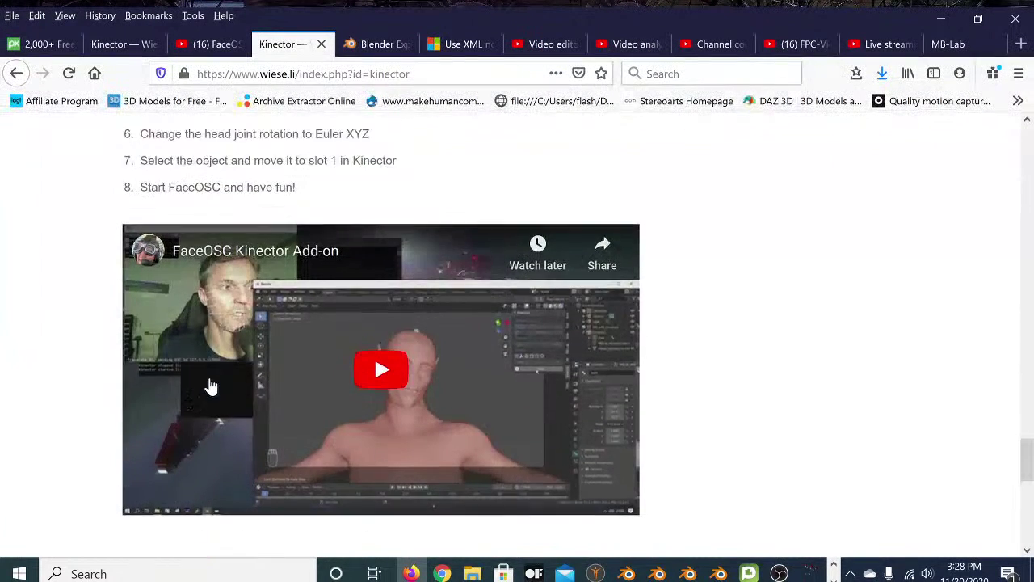
scroll(210, 388, up, 3)
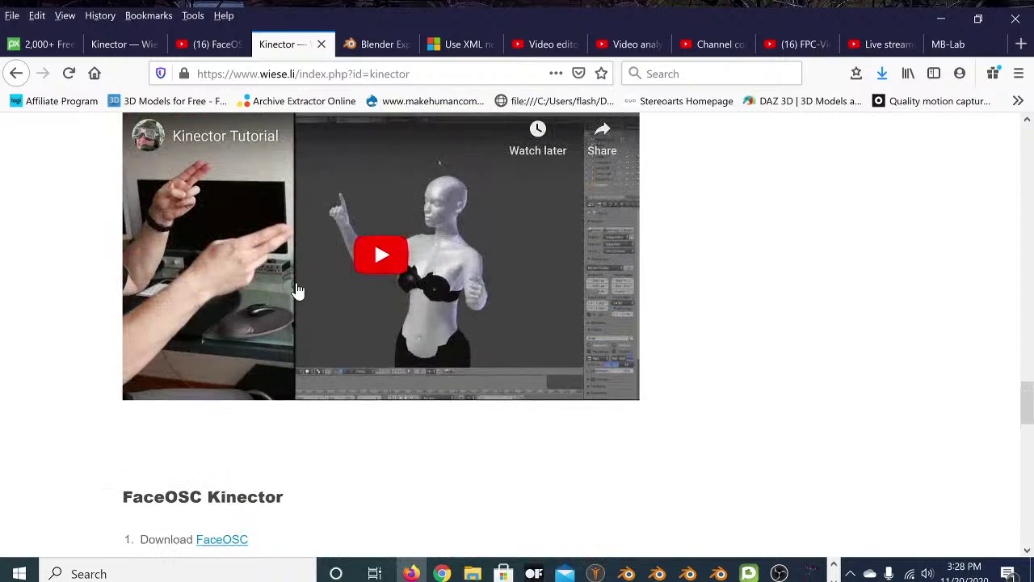
scroll(267, 365, up, 3)
scroll(267, 365, up, 6)
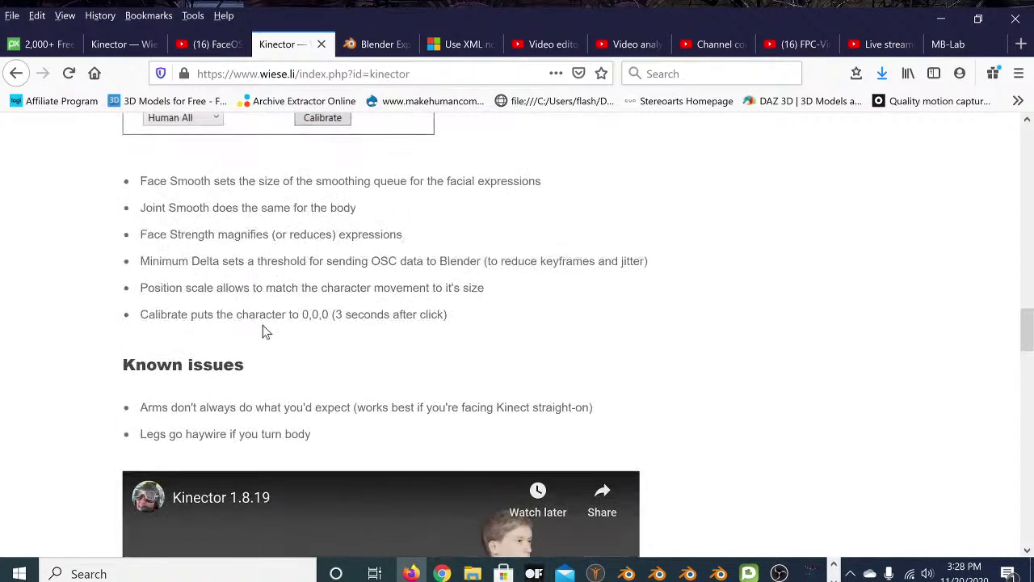
scroll(241, 370, up, 10)
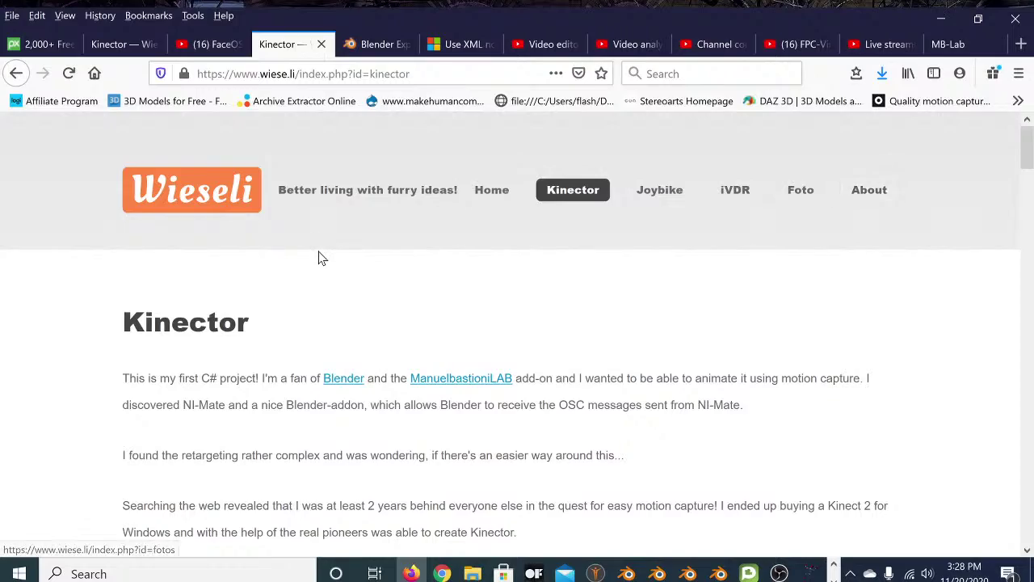
Look through the Kinector page from the introduction to the credits, and examine the FaceOSC Kinector setup instructions
scroll(321, 256, down, 3)
scroll(338, 307, down, 10)
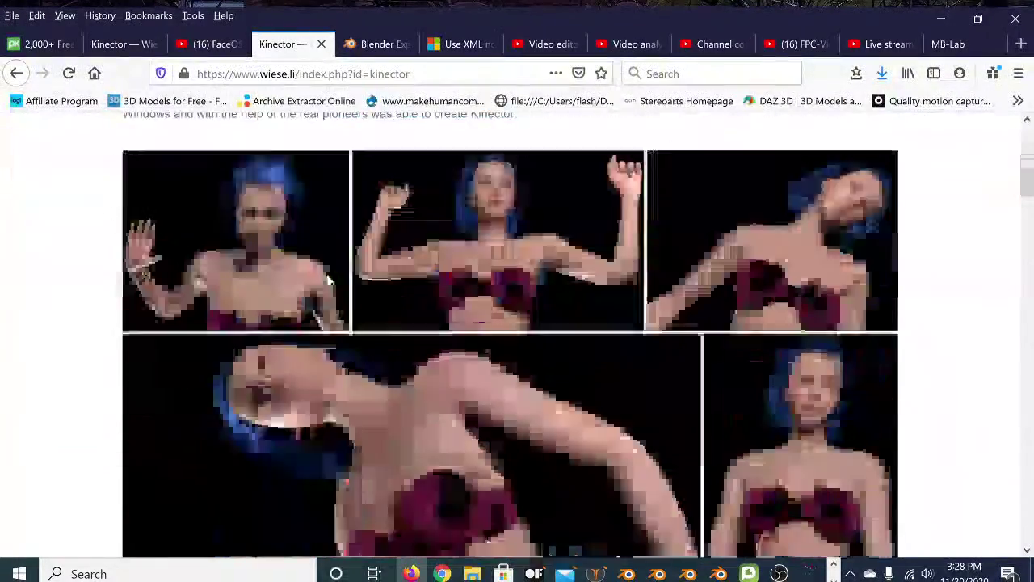
scroll(339, 304, down, 9)
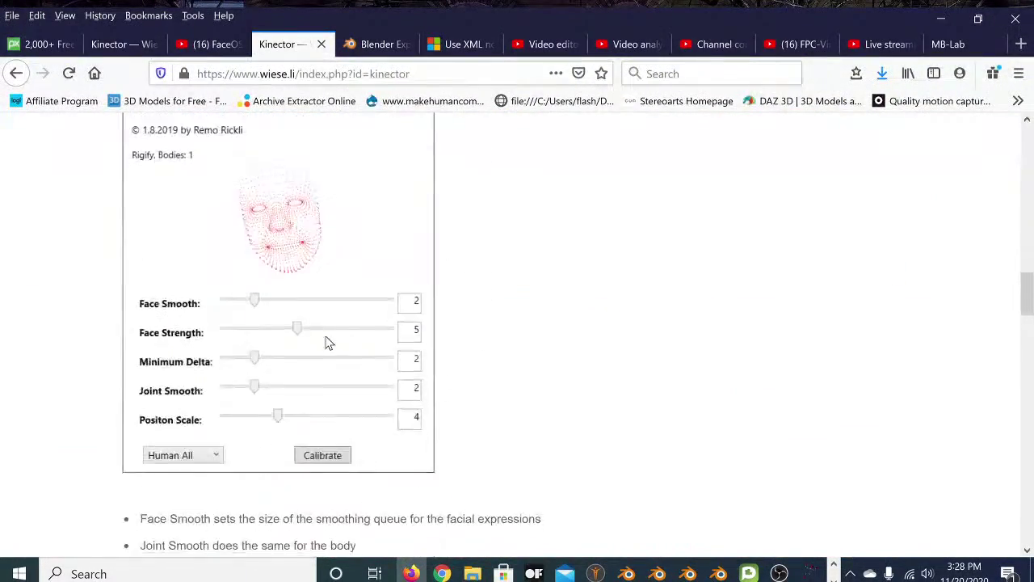
scroll(307, 307, down, 14)
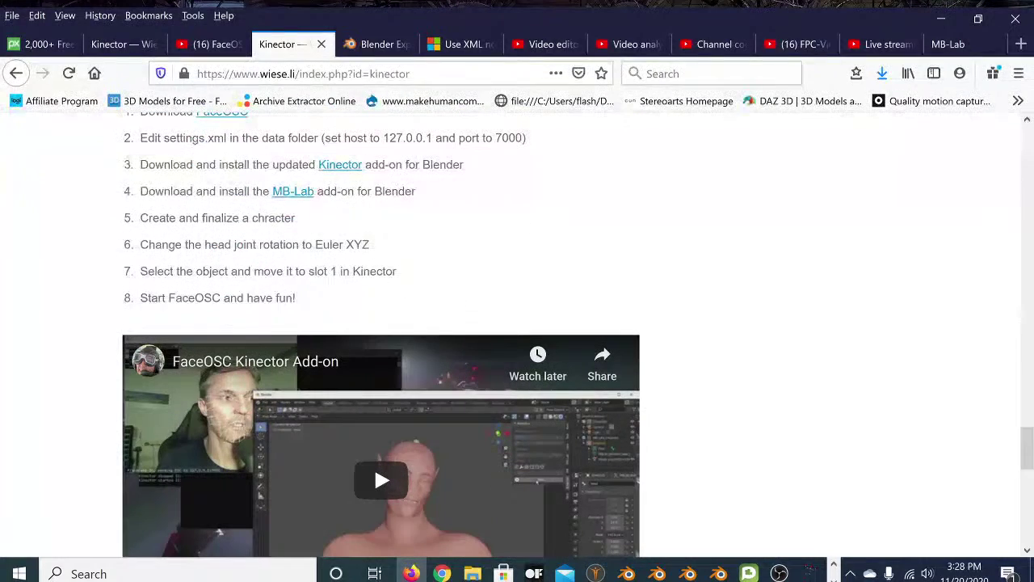
scroll(392, 235, down, 9)
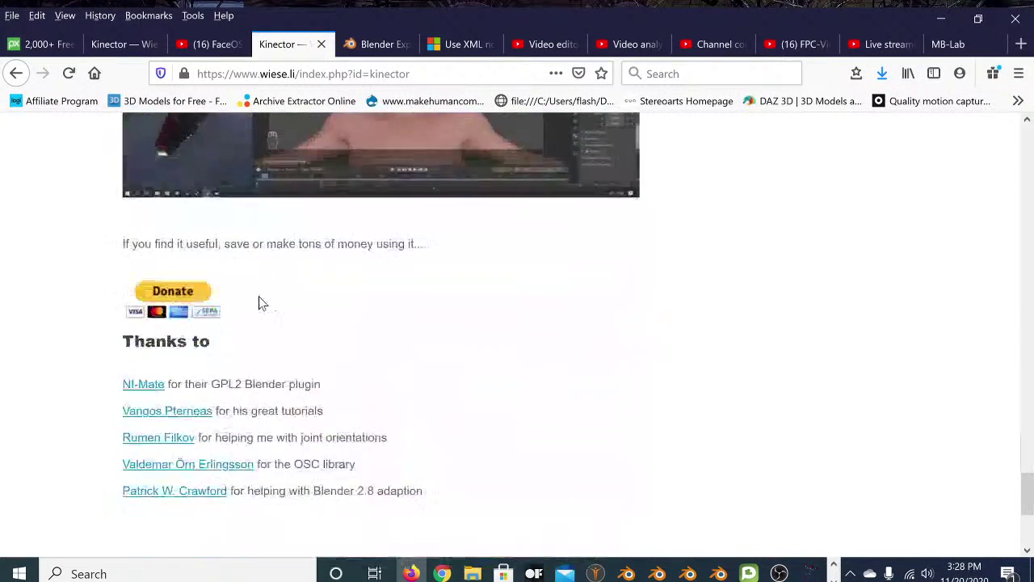
scroll(296, 279, up, 12)
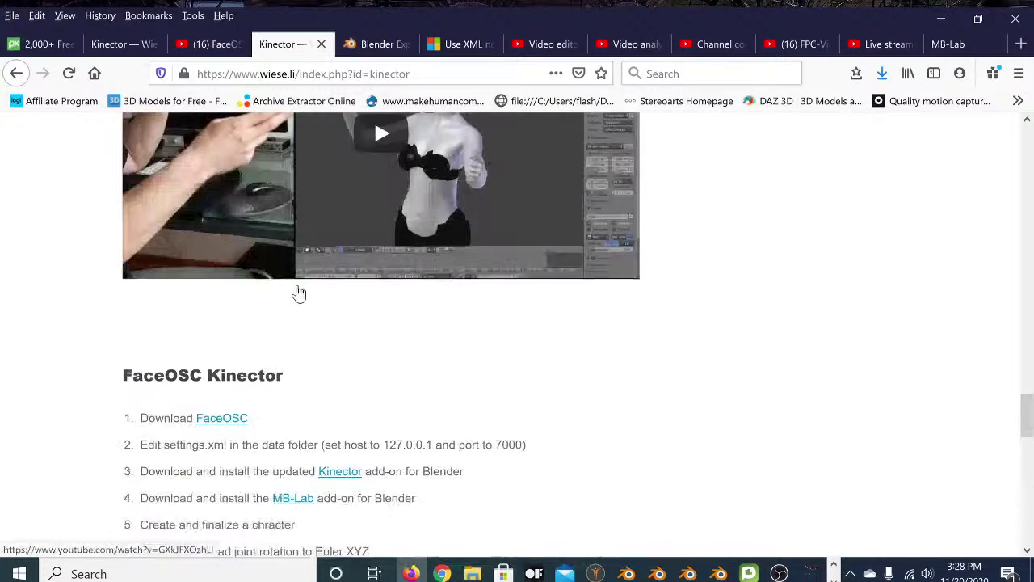
scroll(194, 360, down, 3)
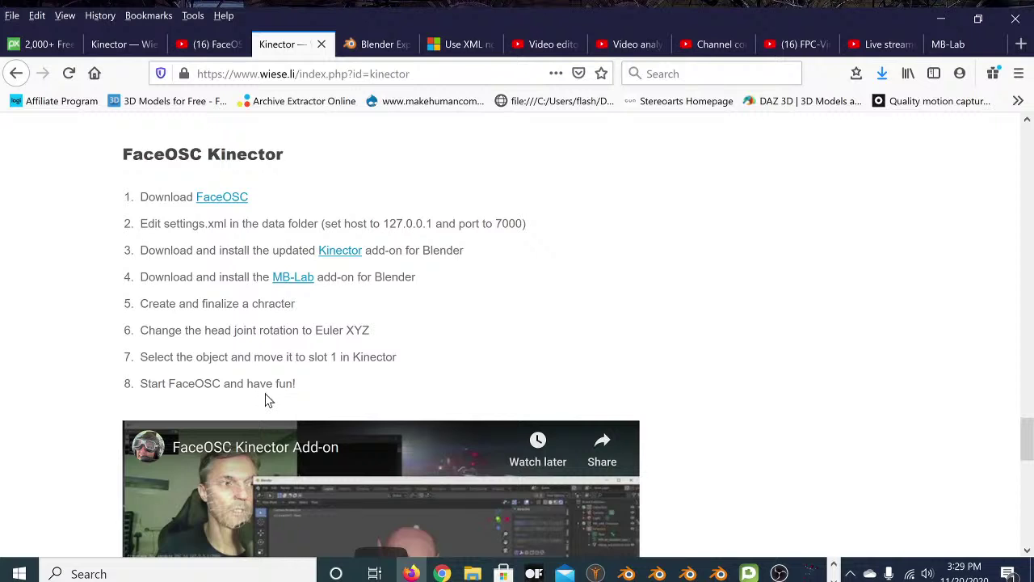
scroll(249, 254, down, 2)
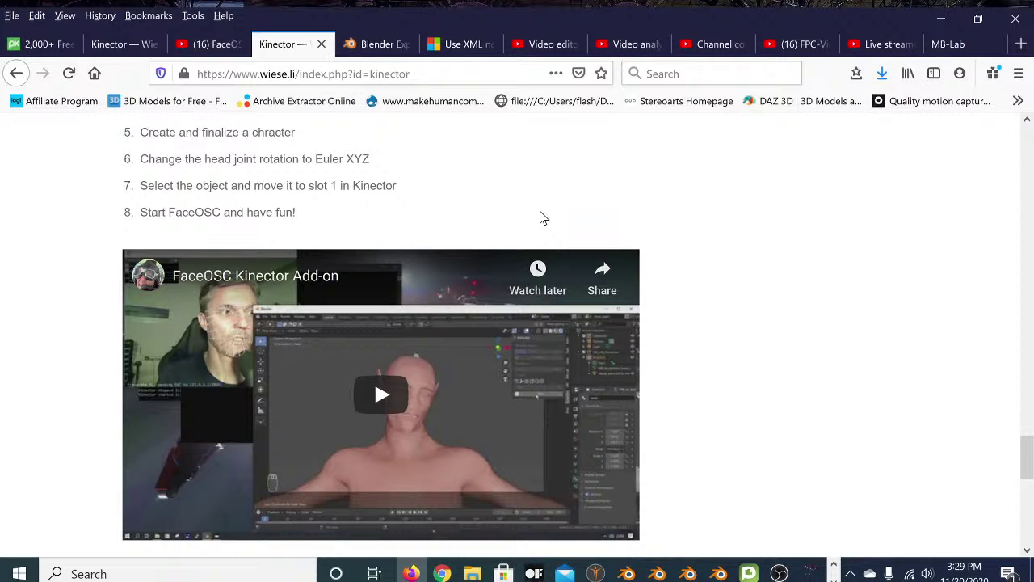
Examine the embedded Kinector Tutorial and Kinector 1.8.19 videos, the Blender setup instructions and the introduction on the Kinector page
scroll(180, 272, up, 3)
scroll(235, 350, up, 3)
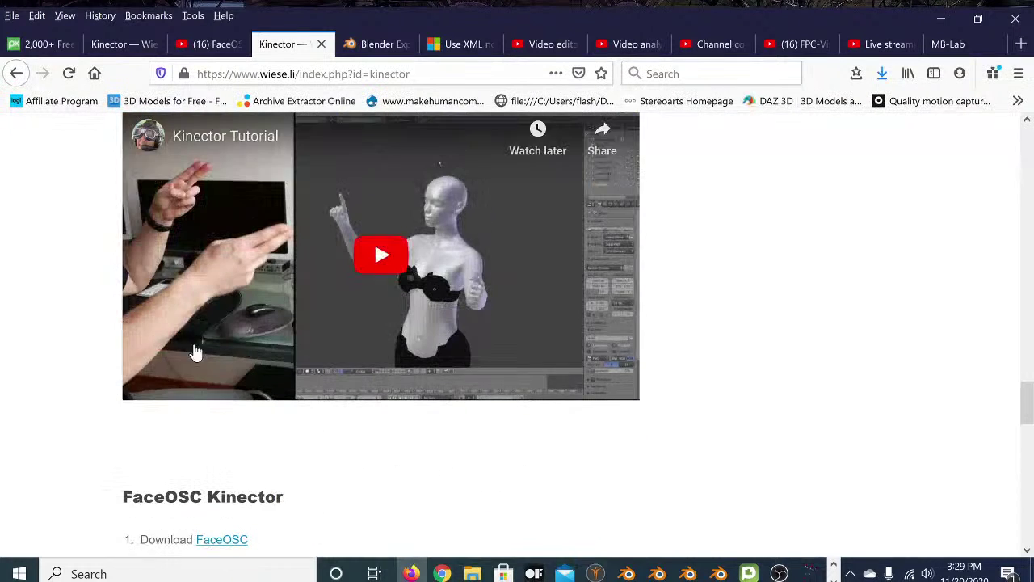
scroll(76, 301, up, 8)
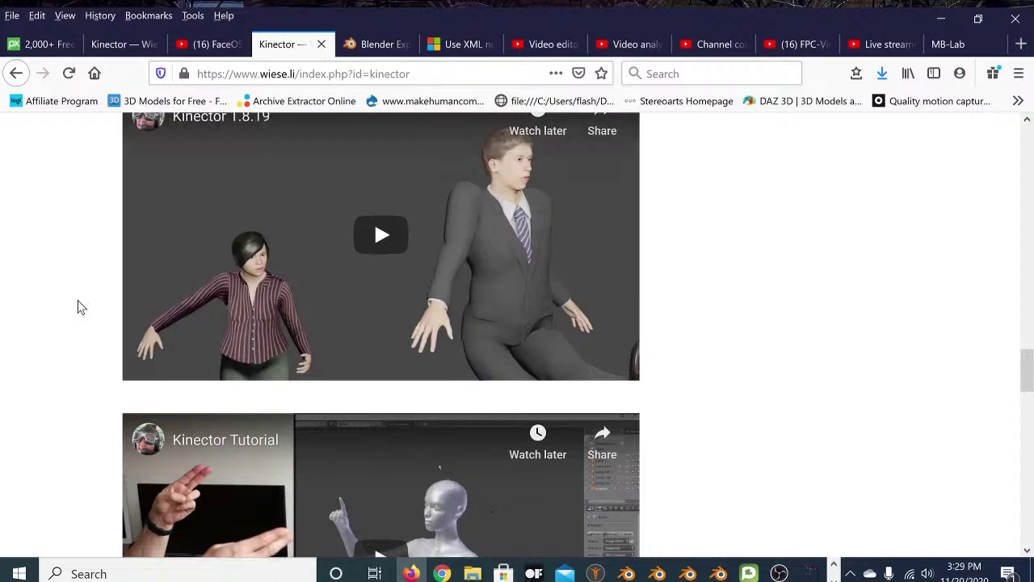
scroll(78, 307, down, 5)
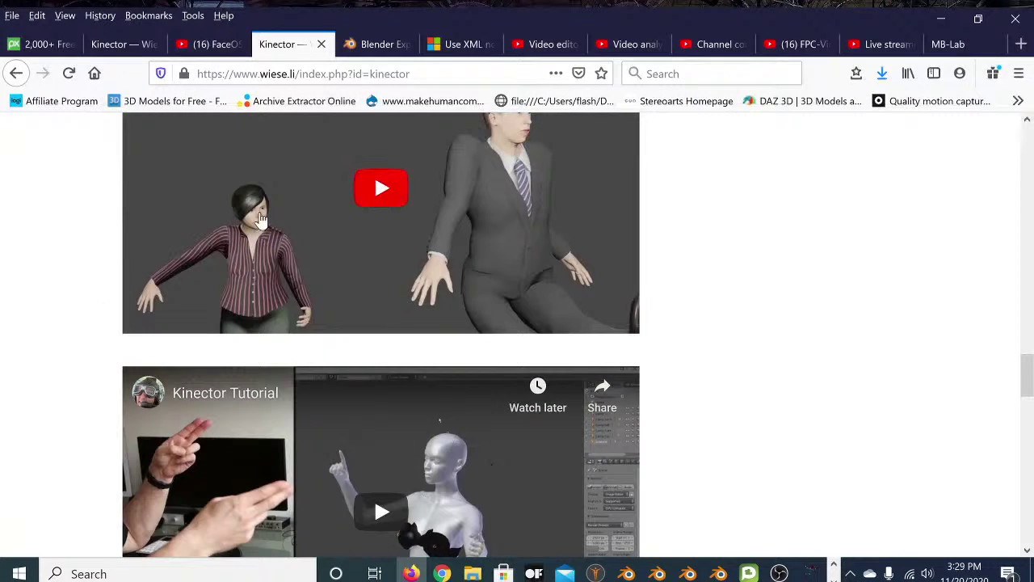
scroll(265, 234, up, 2)
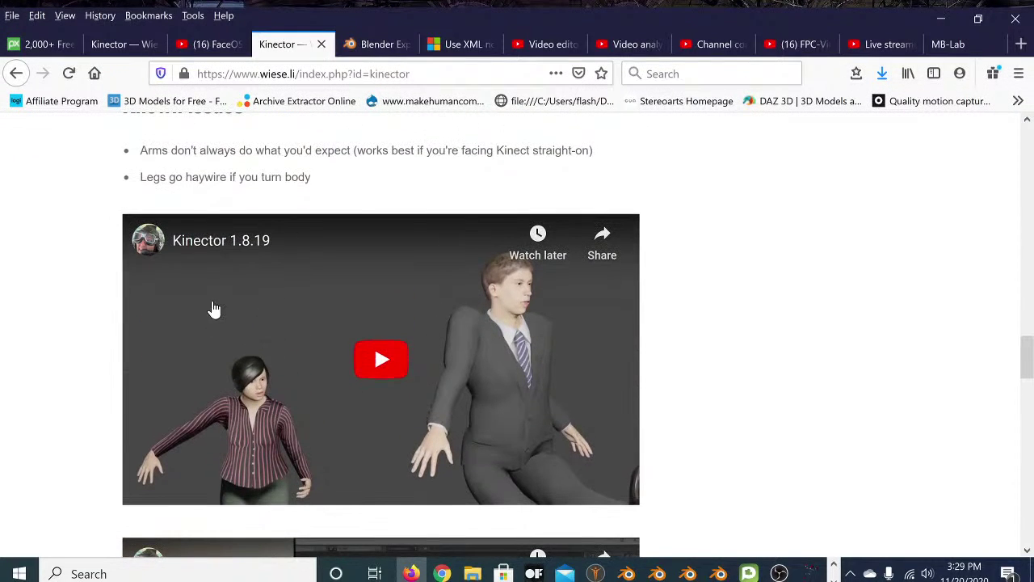
scroll(83, 237, up, 15)
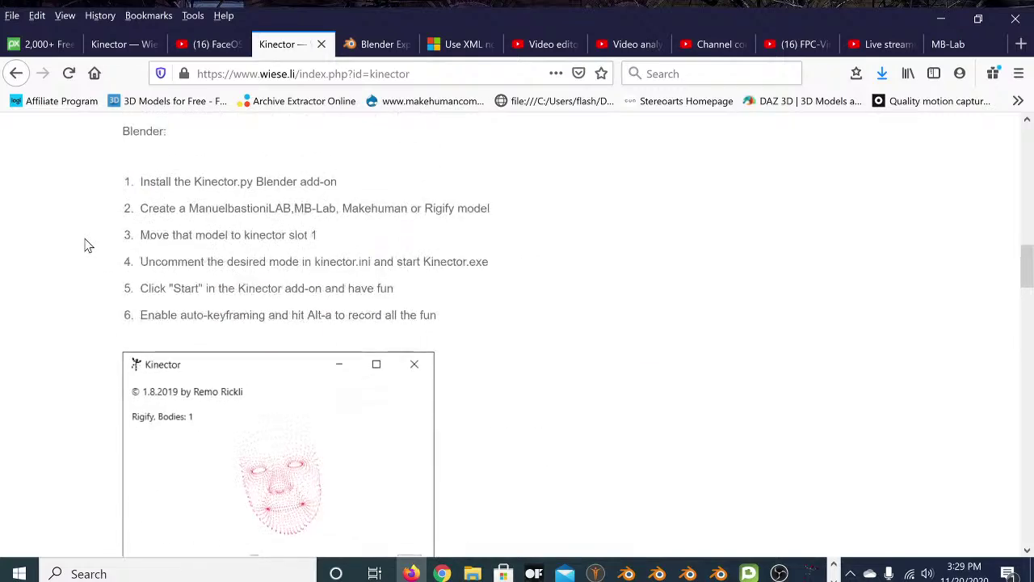
scroll(88, 245, up, 8)
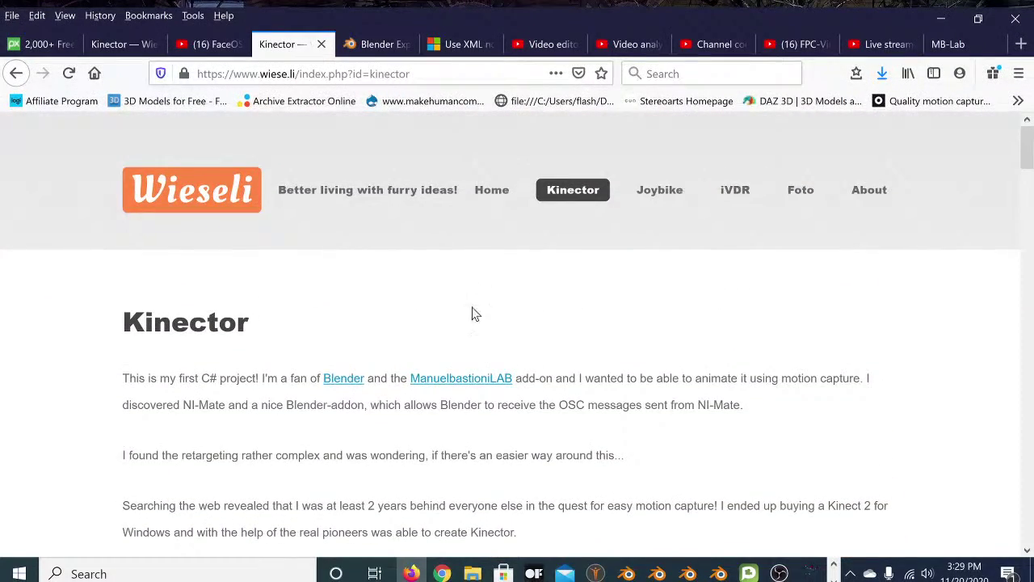
scroll(414, 315, down, 2)
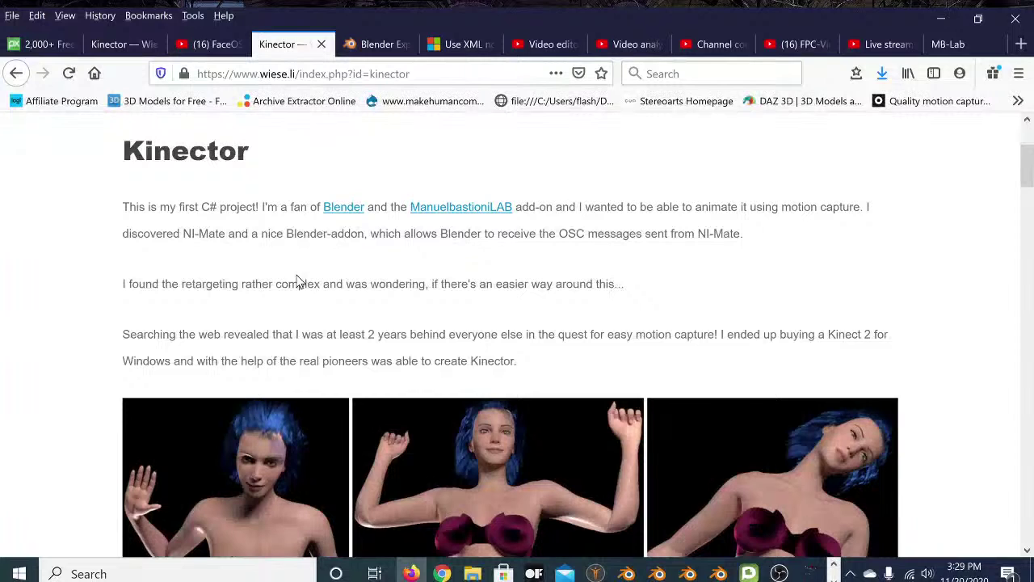